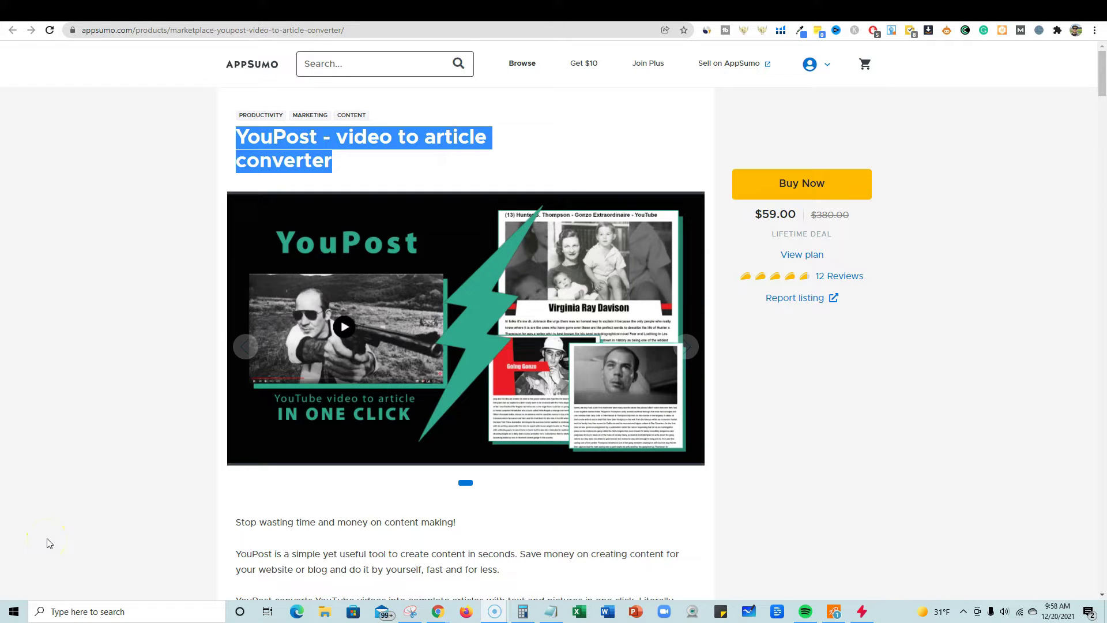
Deselect the highlighted product title on the YouPost AppSumo deal page.
click(529, 162)
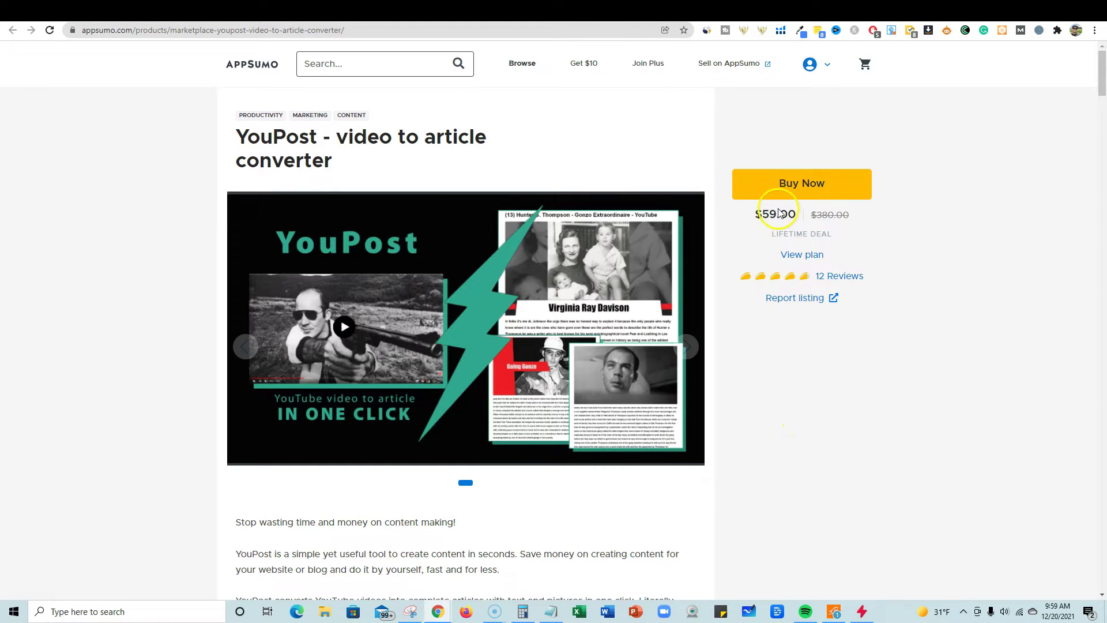
scroll(807, 294, down, 2)
scroll(553, 338, down, 1)
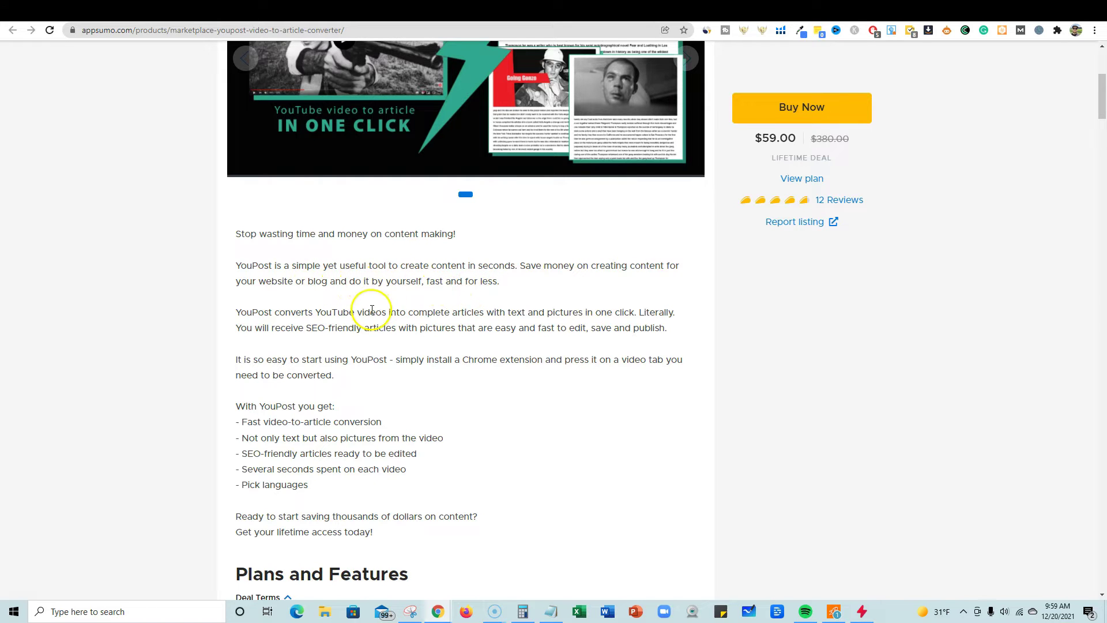
scroll(354, 322, down, 1)
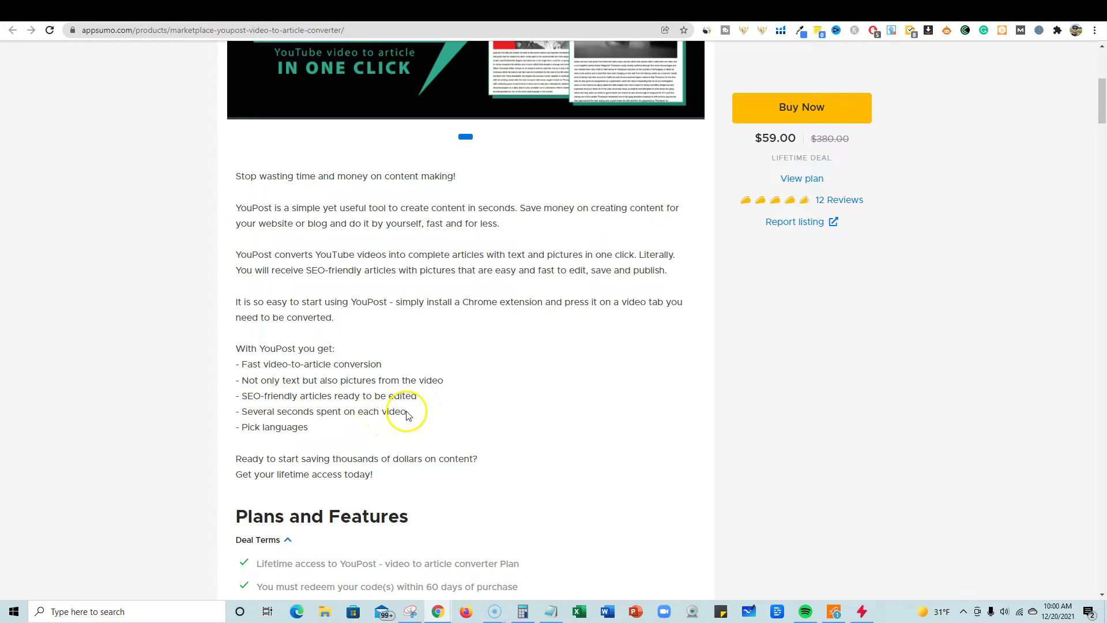
scroll(372, 424, down, 1)
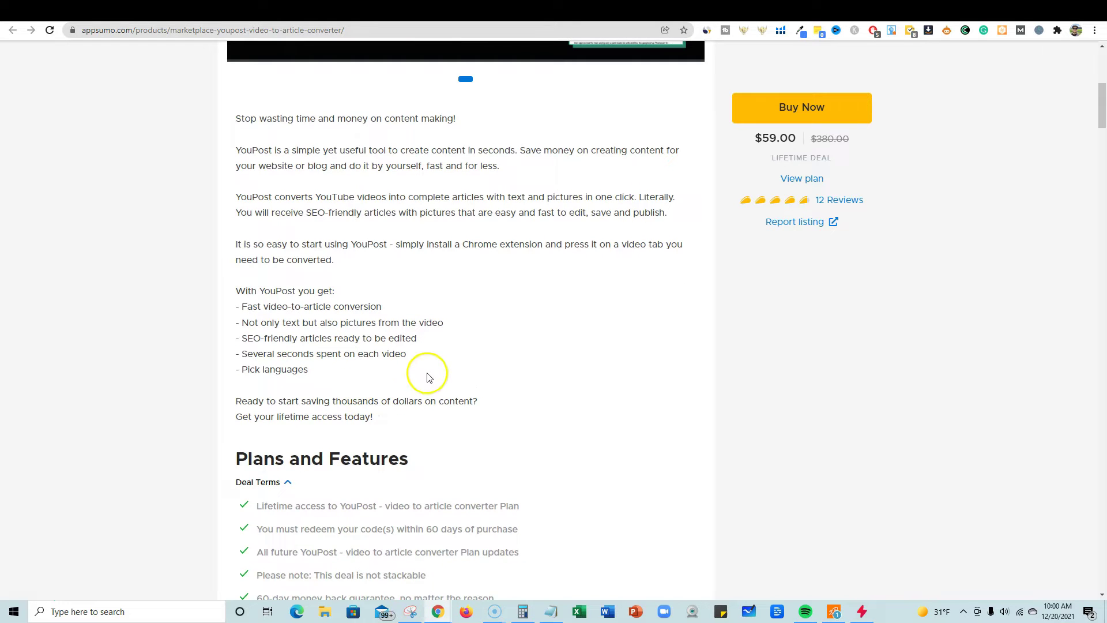
scroll(427, 372, down, 1)
scroll(482, 403, down, 4)
scroll(532, 407, down, 1)
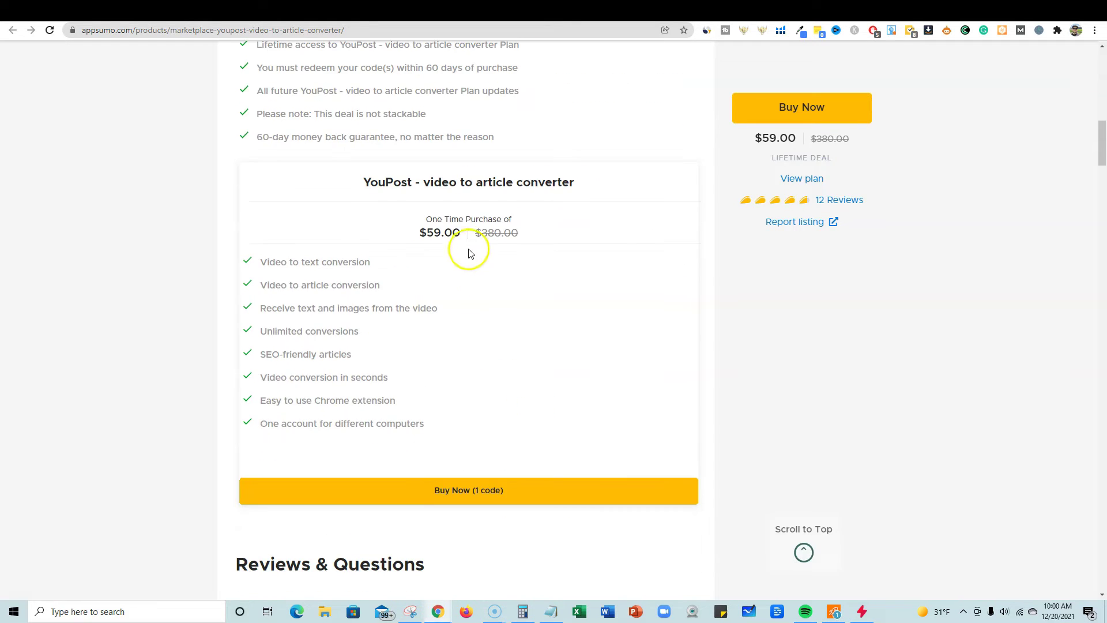
scroll(467, 252, down, 1)
scroll(464, 255, up, 1)
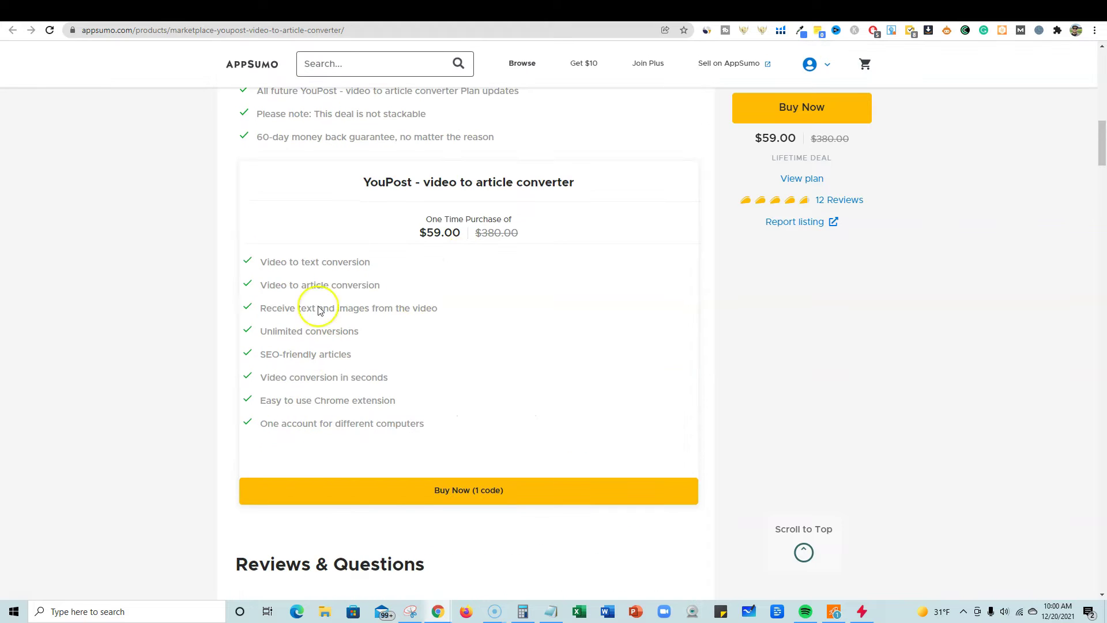
scroll(499, 353, down, 3)
scroll(538, 386, down, 2)
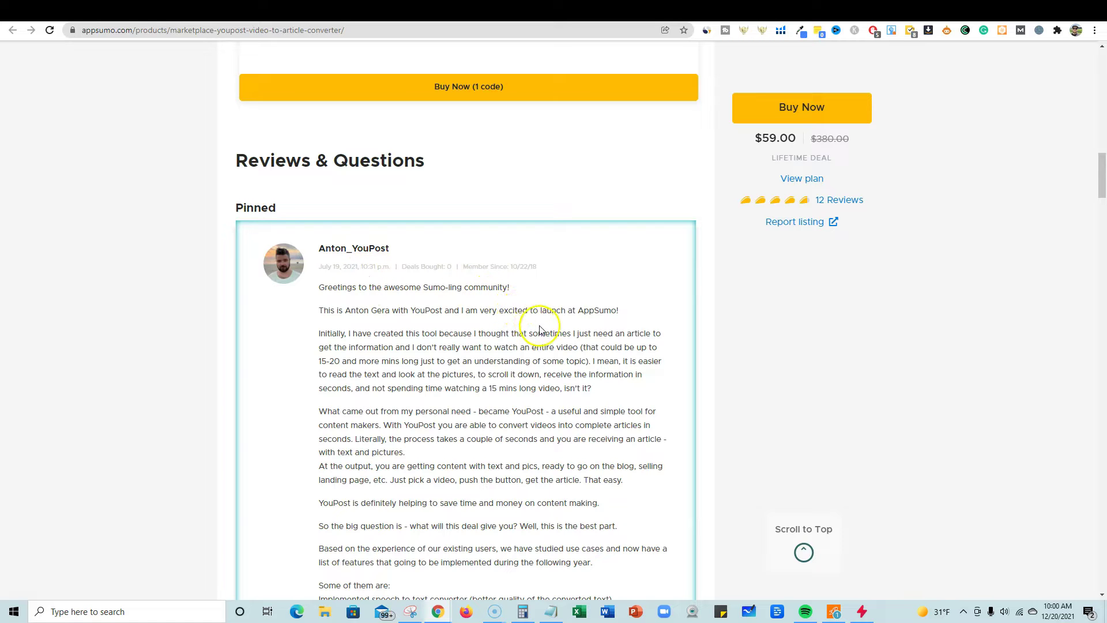
scroll(554, 346, down, 2)
scroll(553, 346, down, 4)
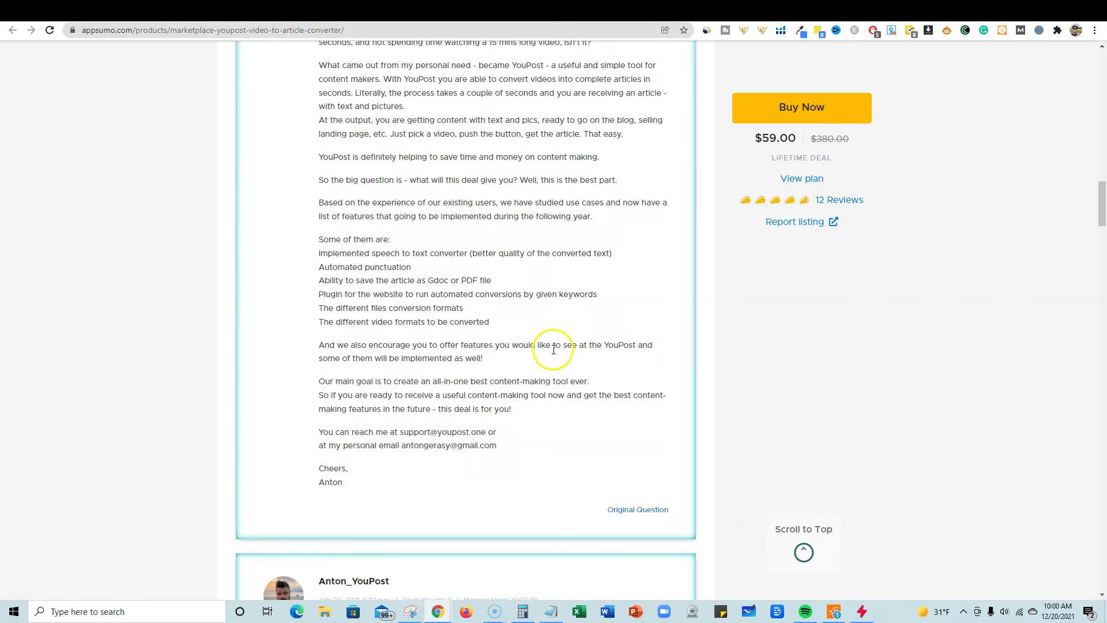
scroll(554, 347, down, 4)
scroll(553, 349, down, 2)
scroll(552, 350, down, 6)
scroll(551, 353, down, 2)
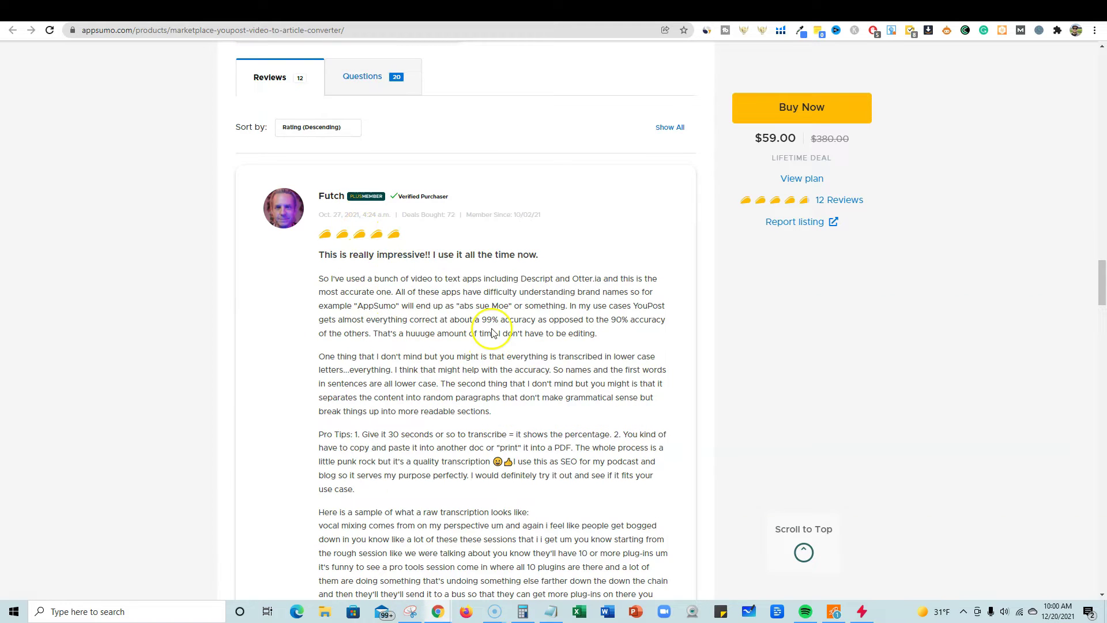
scroll(491, 333, down, 1)
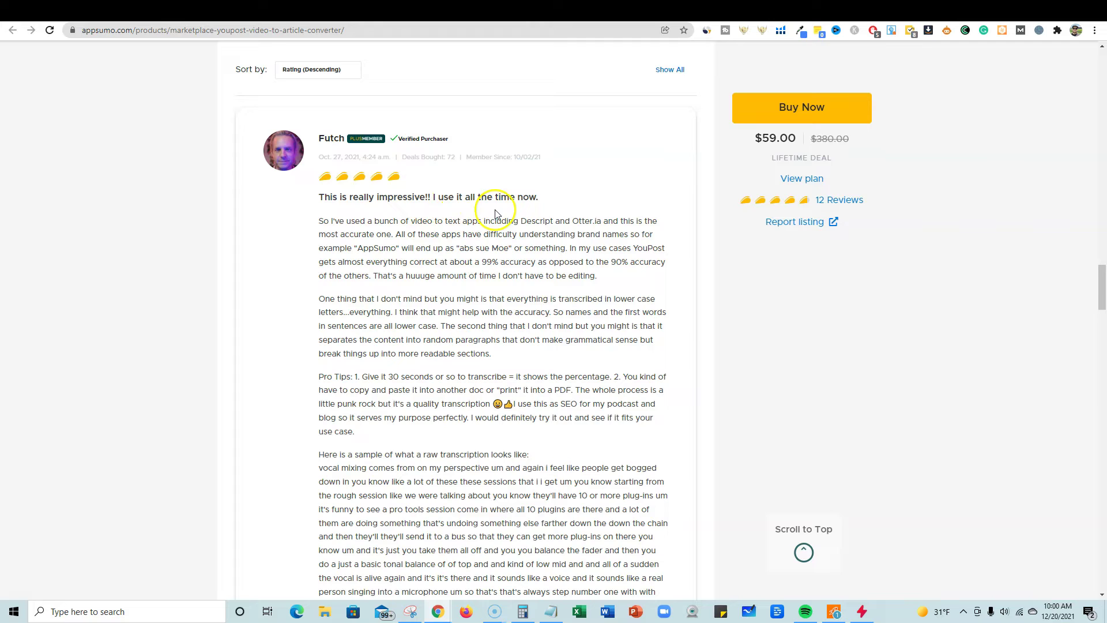
scroll(557, 255, up, 2)
scroll(556, 254, up, 3)
scroll(830, 216, up, 1)
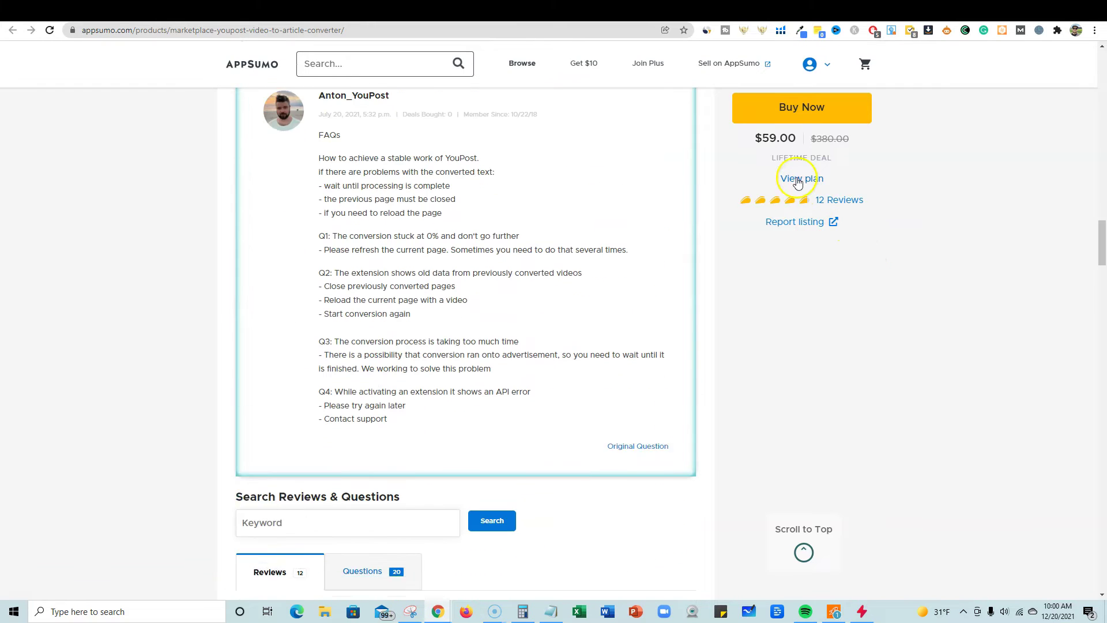
Visit the youpost.one homepage and start the free trial, landing on the Chrome Web Store listing.
click(705, 11)
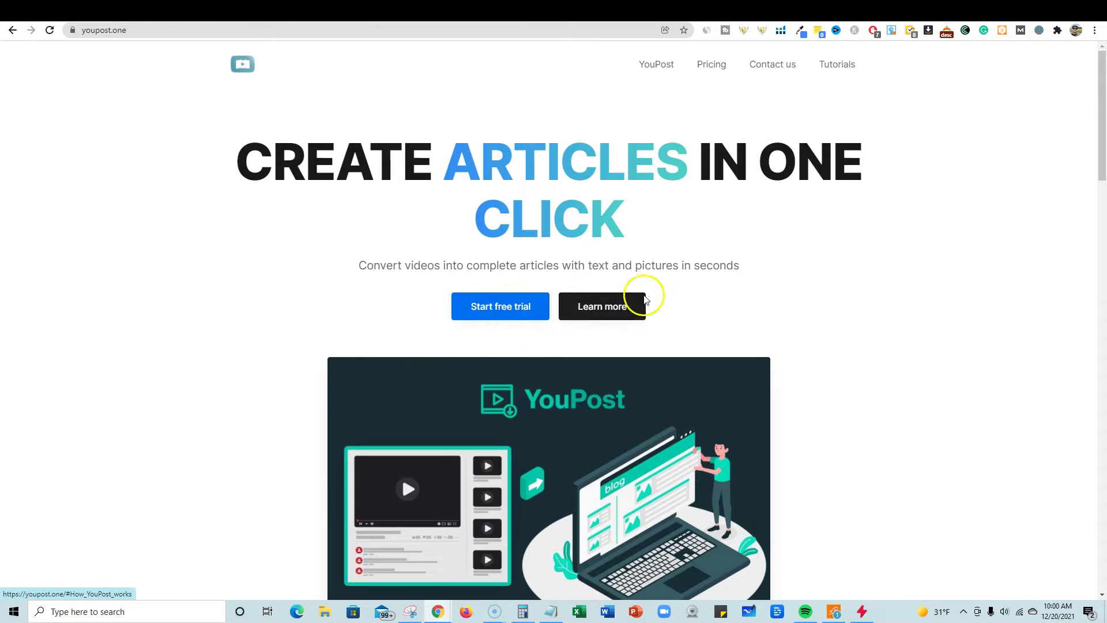
scroll(366, 432, down, 4)
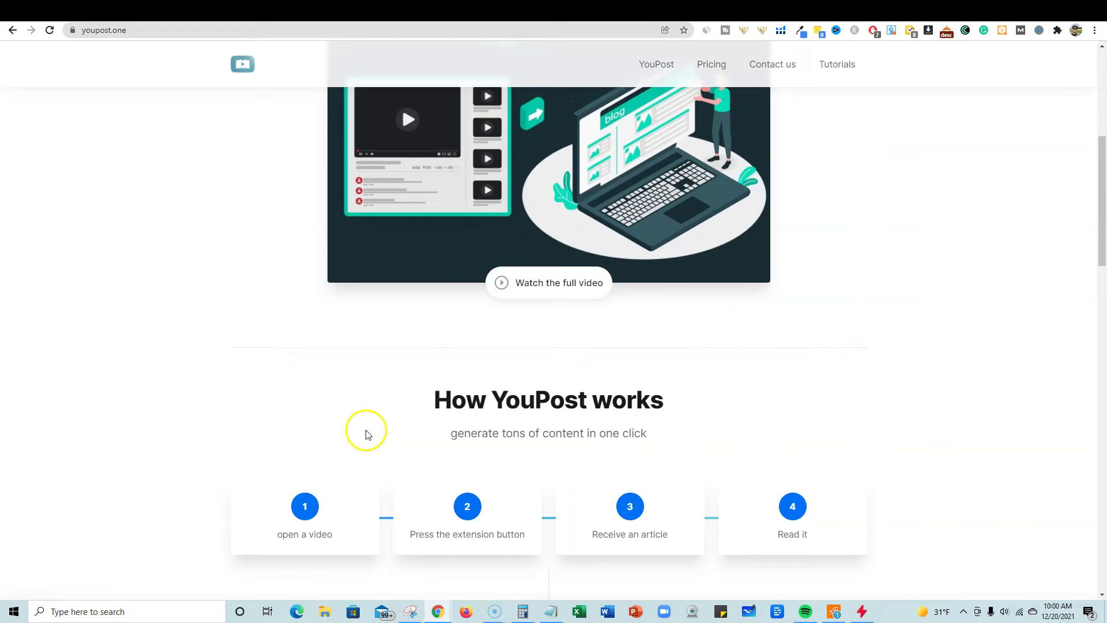
scroll(532, 334, down, 3)
scroll(519, 380, down, 3)
scroll(585, 366, down, 4)
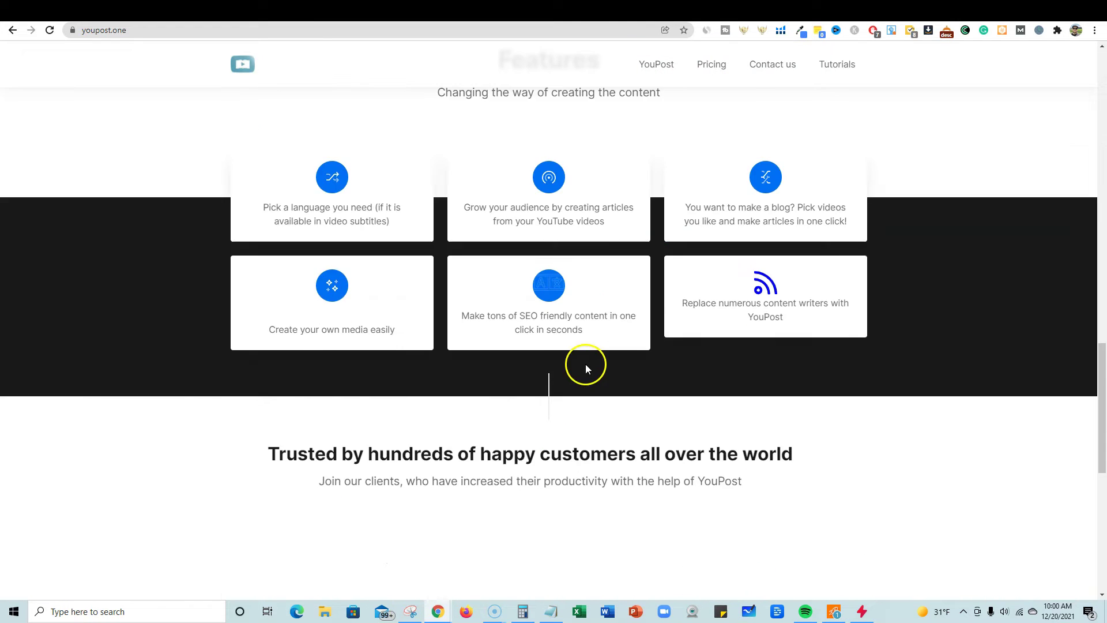
scroll(672, 395, down, 4)
scroll(671, 396, down, 2)
scroll(667, 391, up, 3)
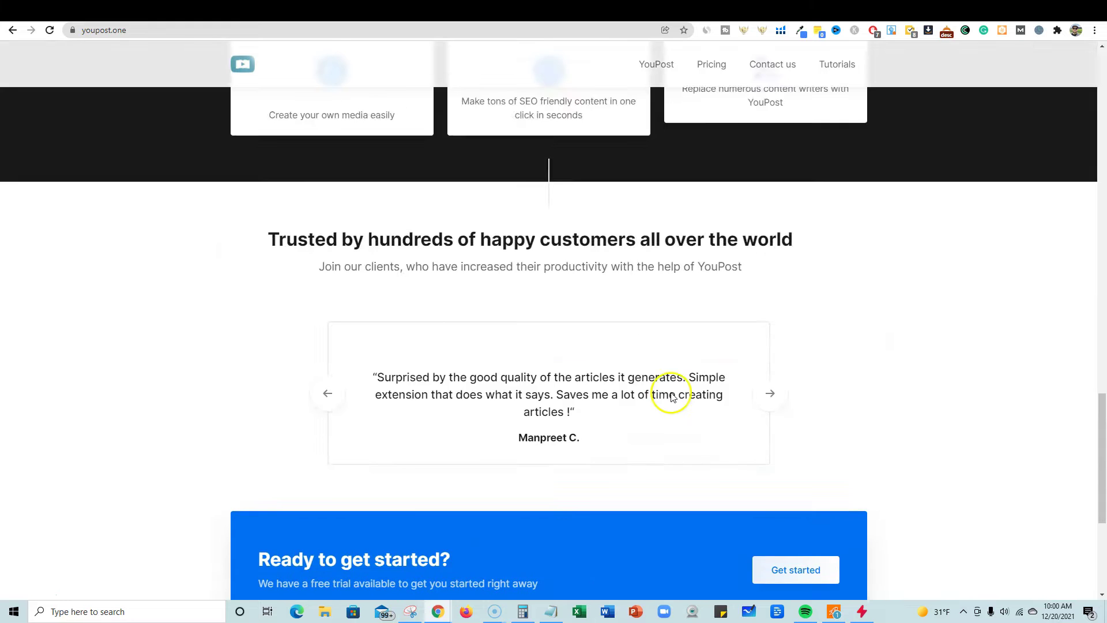
scroll(667, 391, down, 3)
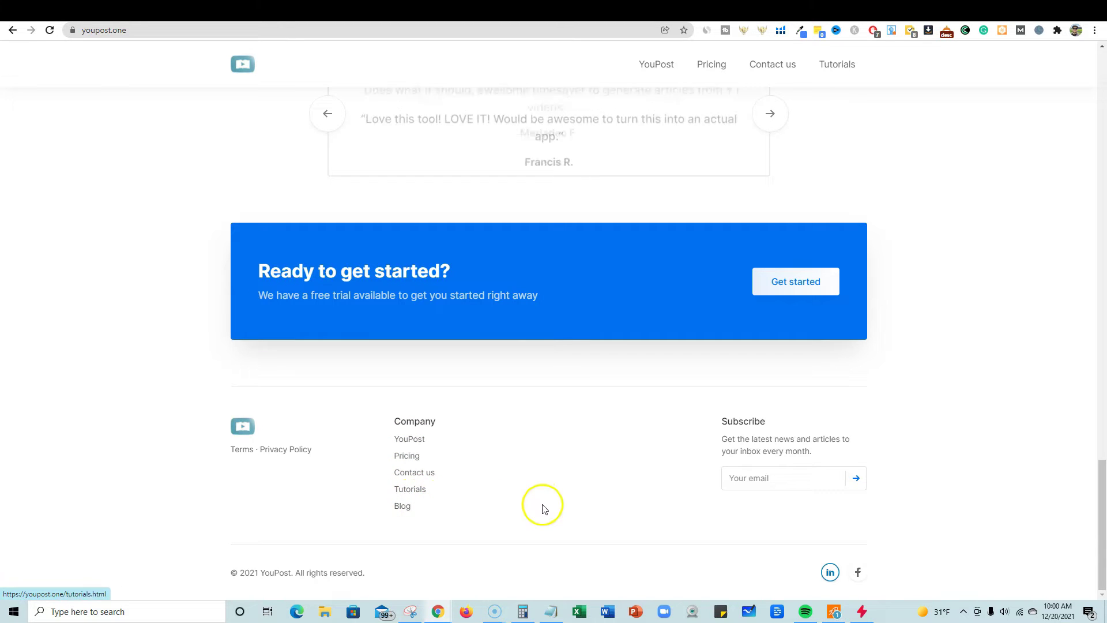
scroll(593, 453, up, 3)
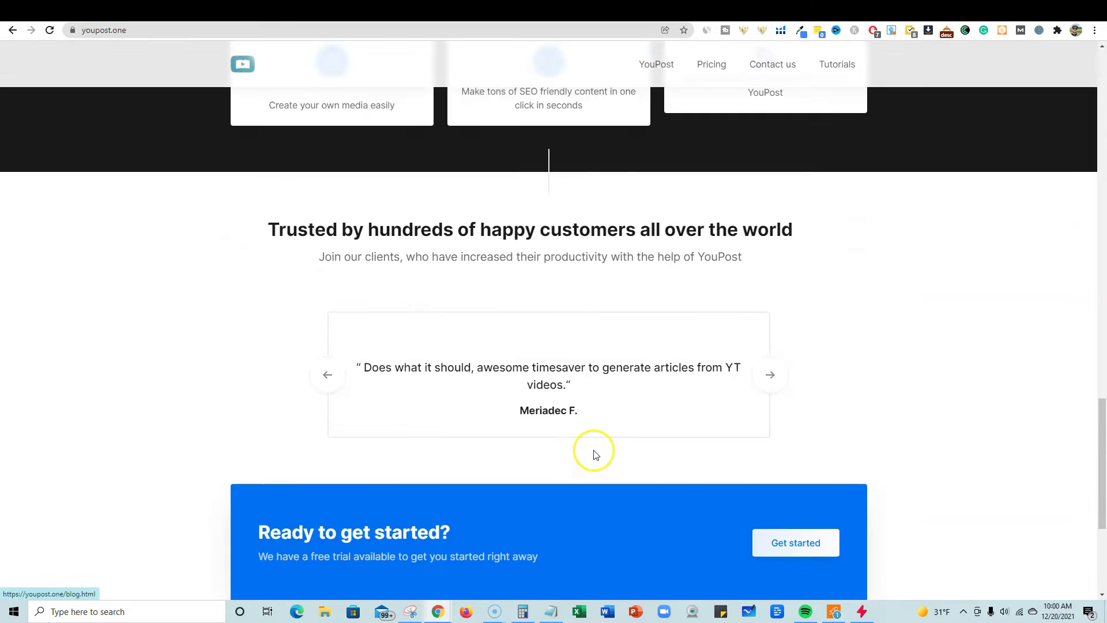
scroll(594, 453, up, 10)
scroll(593, 453, up, 5)
scroll(594, 454, up, 5)
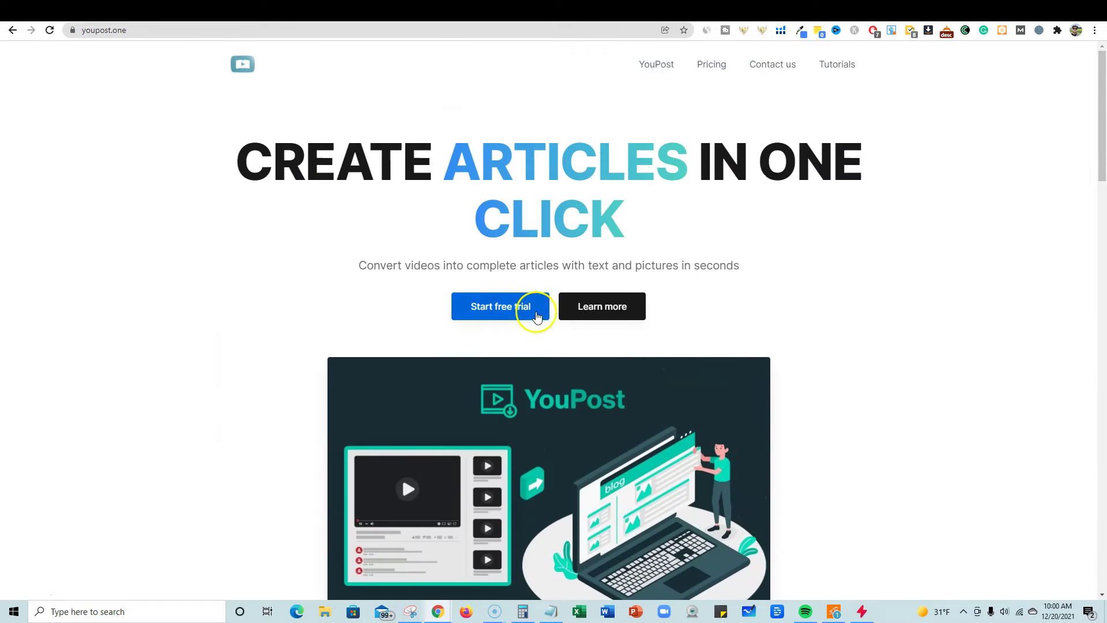
click(519, 308)
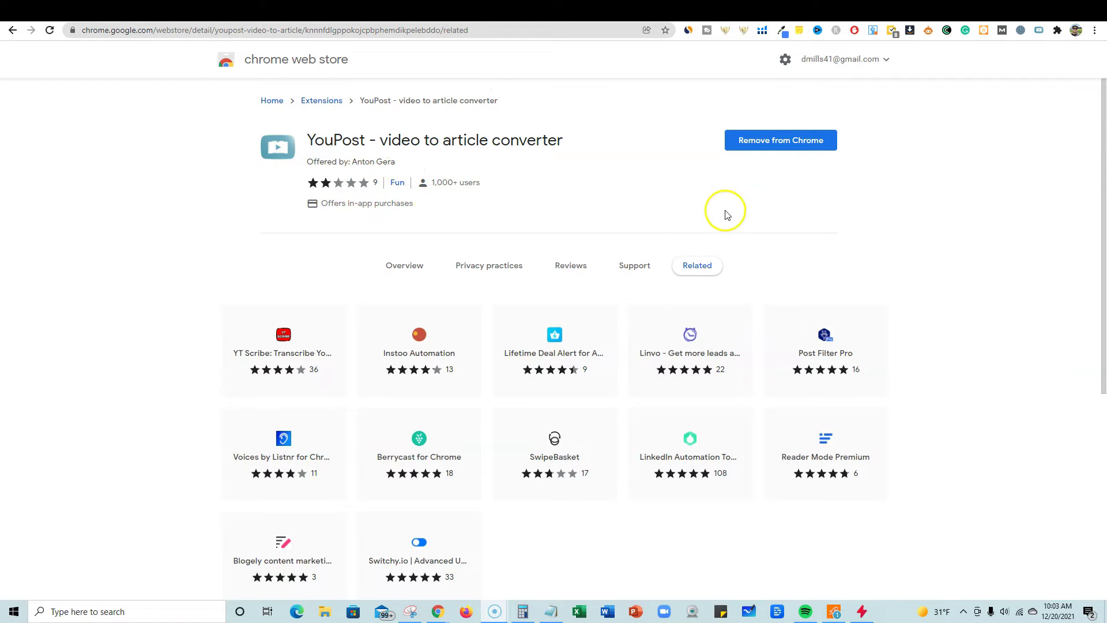
Look through the YouPost listing's Related section, then return to the 'lose weight in 2 weeks' YouTube results.
click(791, 178)
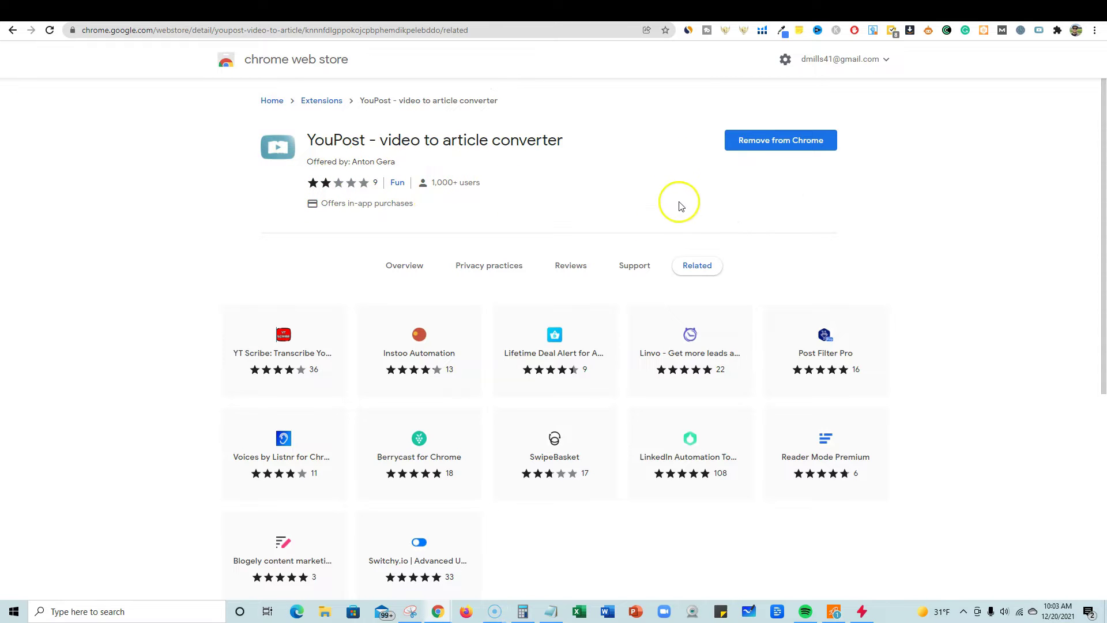
click(833, 193)
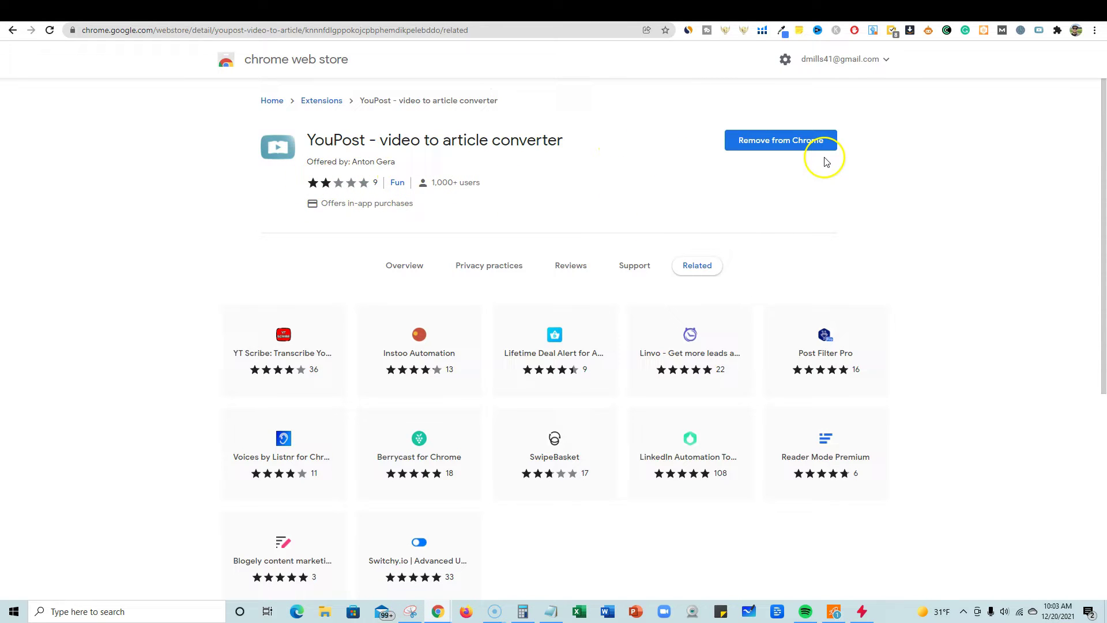
click(934, 129)
click(932, 12)
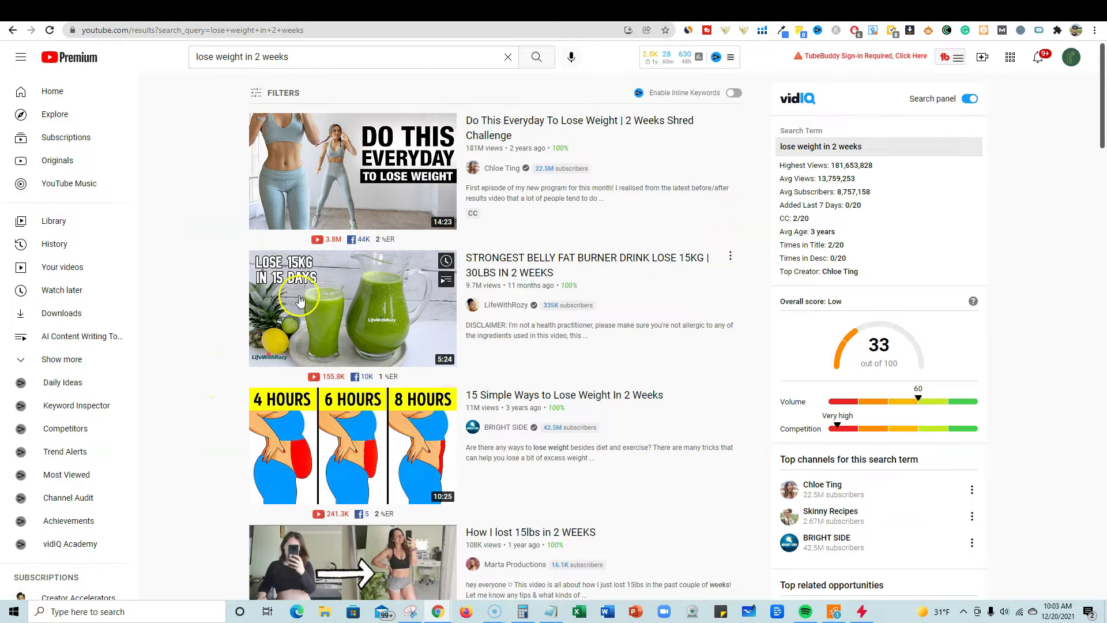
mouse_move(352, 308)
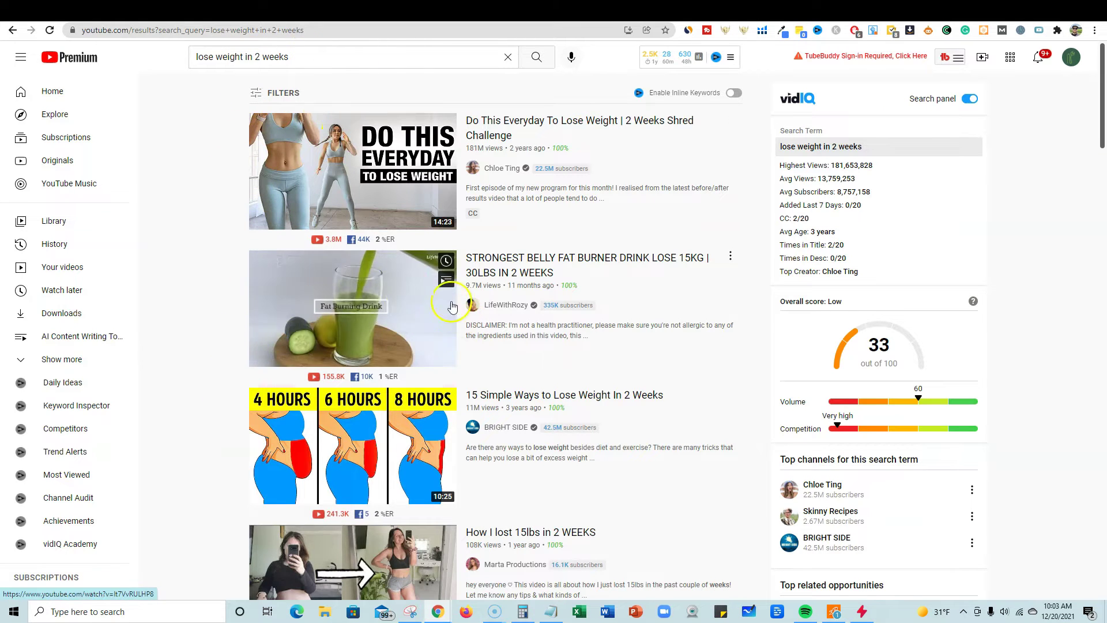
Play and pause the belly fat burner drink video, then check the YouPost extension, which reports not activated.
click(525, 259)
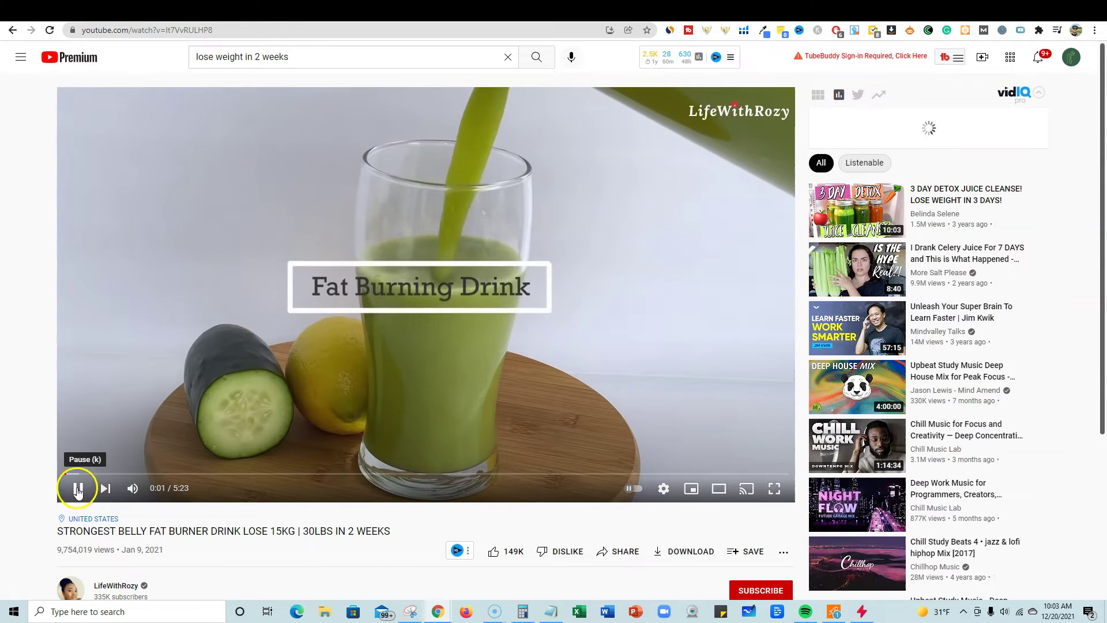
click(77, 490)
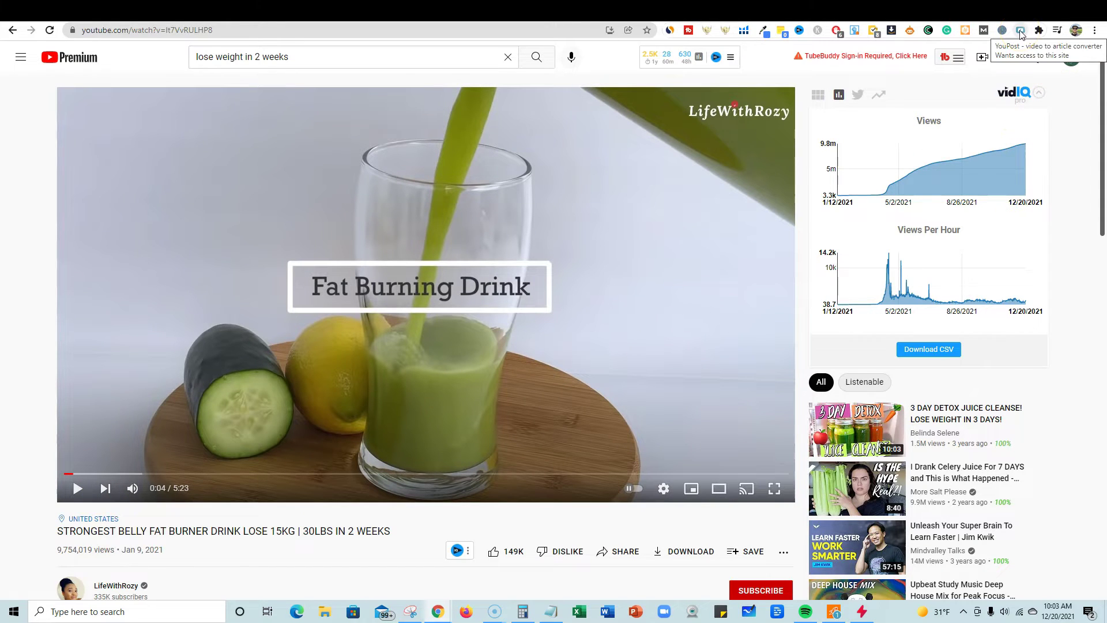
click(1020, 35)
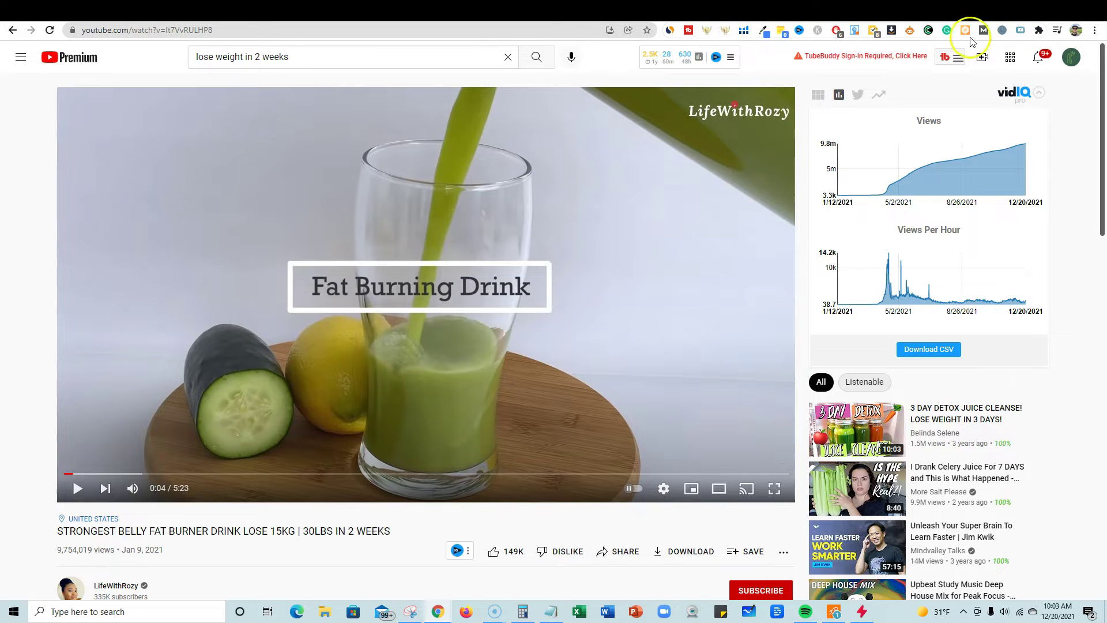
click(1021, 30)
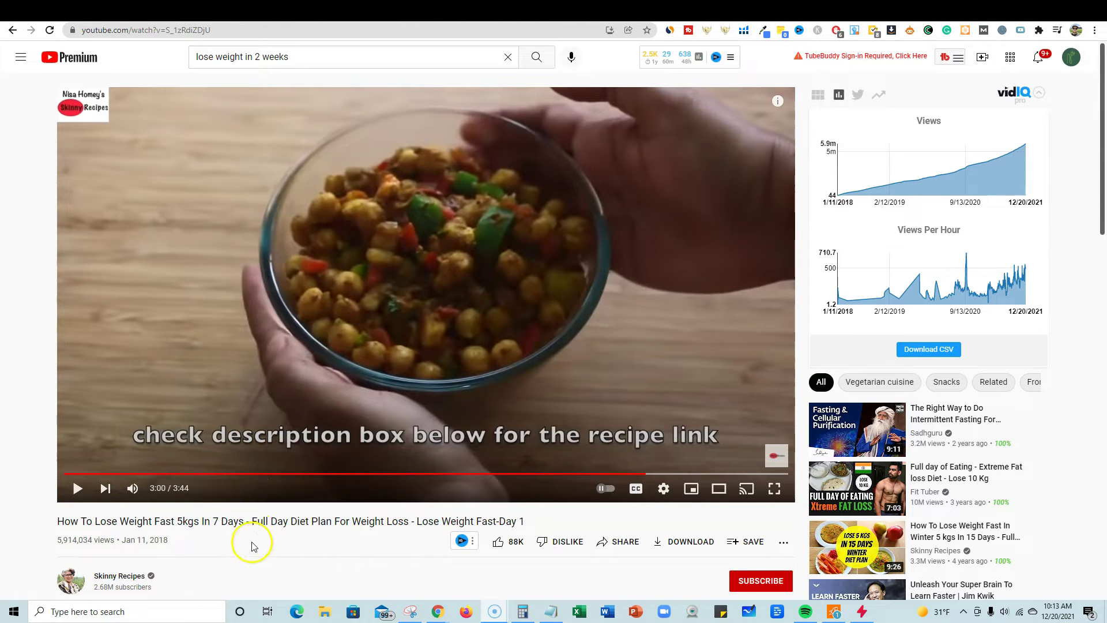
scroll(359, 548, down, 2)
scroll(356, 548, up, 1)
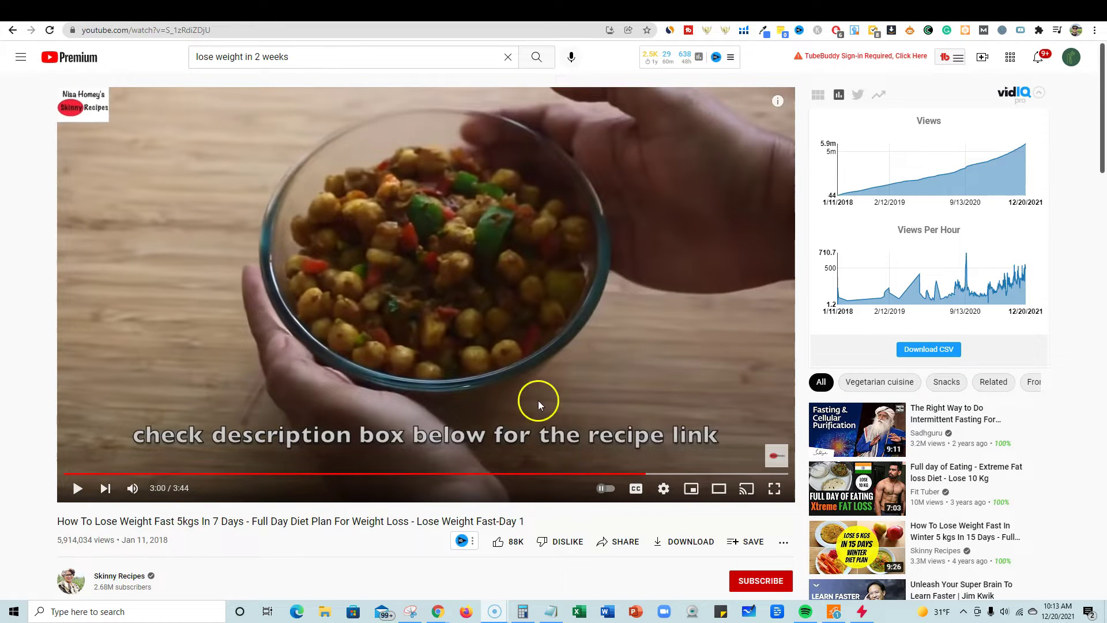
View the vidIQ stats, then convert the 5kg-in-7-days video into a YouPost article page.
click(661, 57)
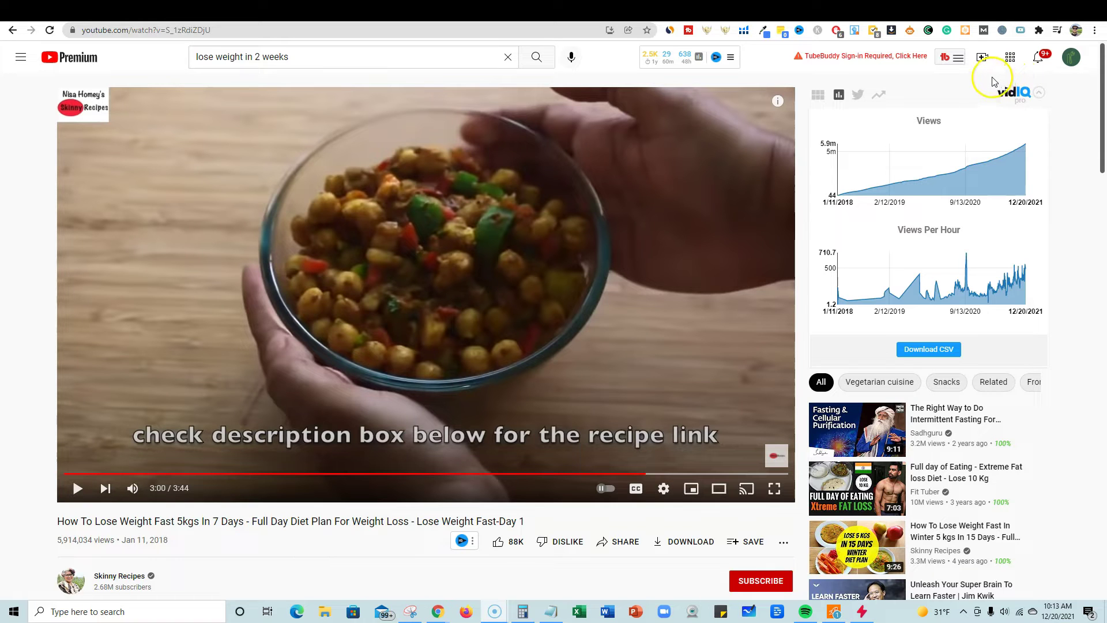
click(1021, 32)
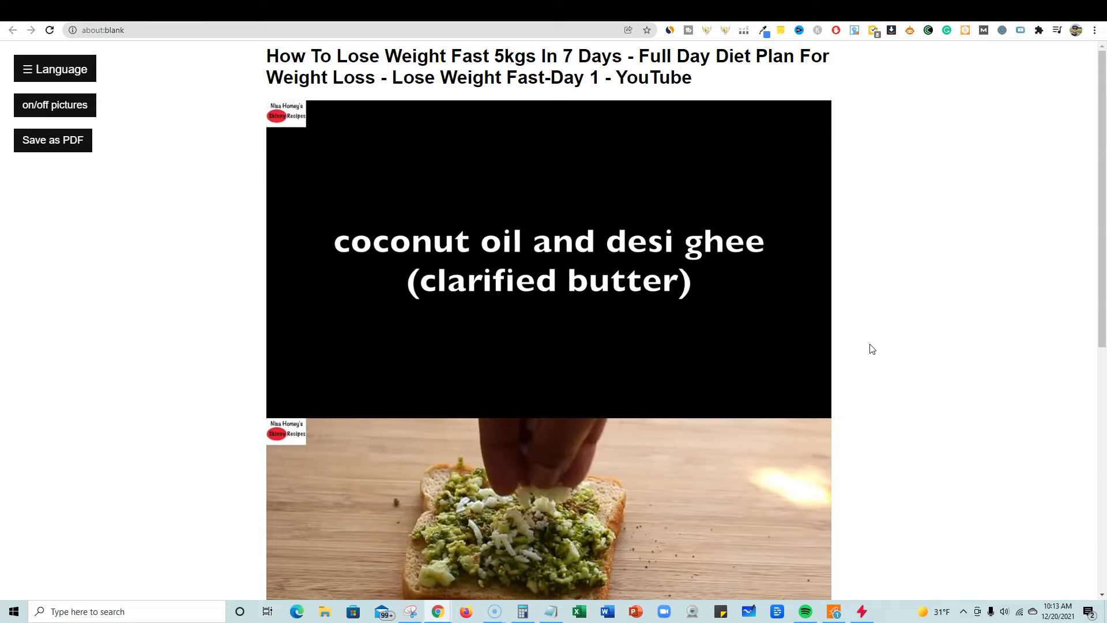
Hide the article's video-frame pictures and bring them back.
click(851, 341)
scroll(655, 360, down, 2)
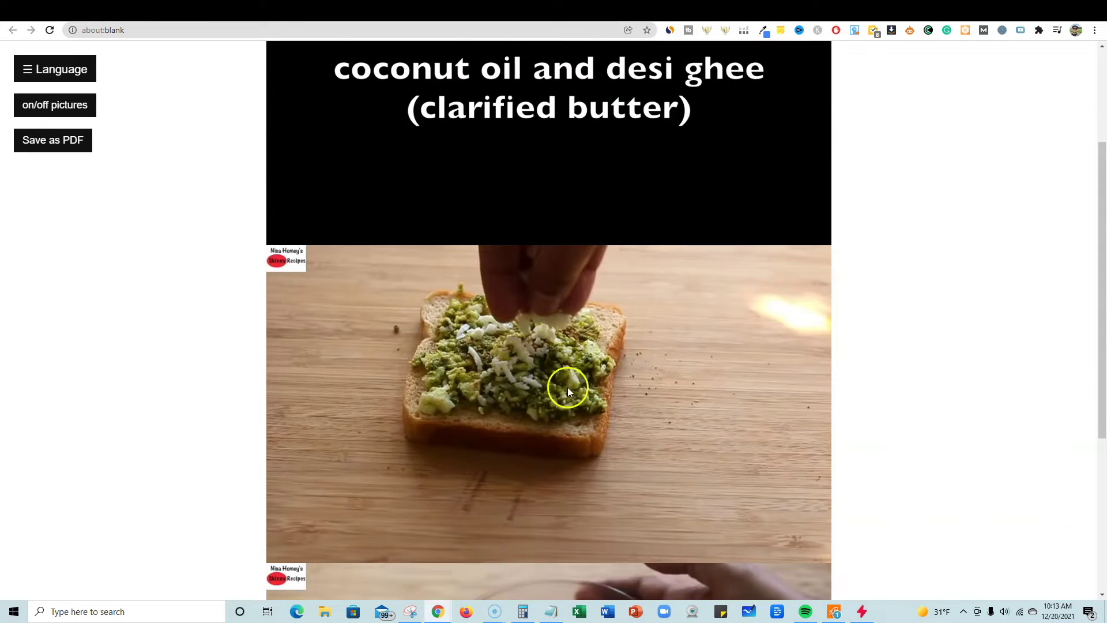
scroll(674, 391, down, 3)
scroll(668, 411, up, 2)
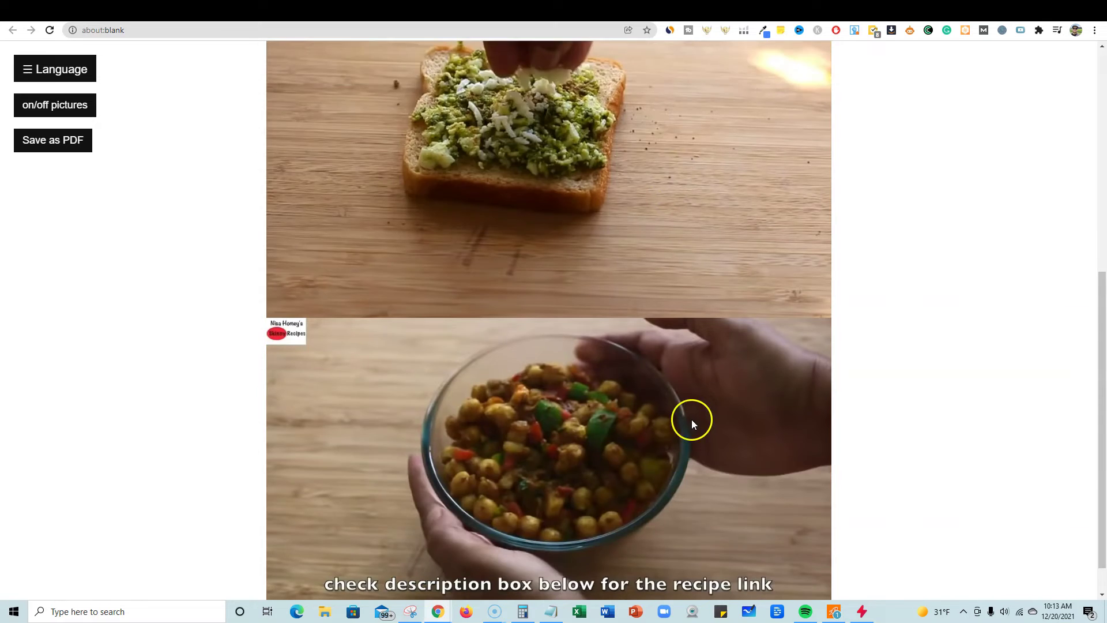
scroll(692, 421, up, 3)
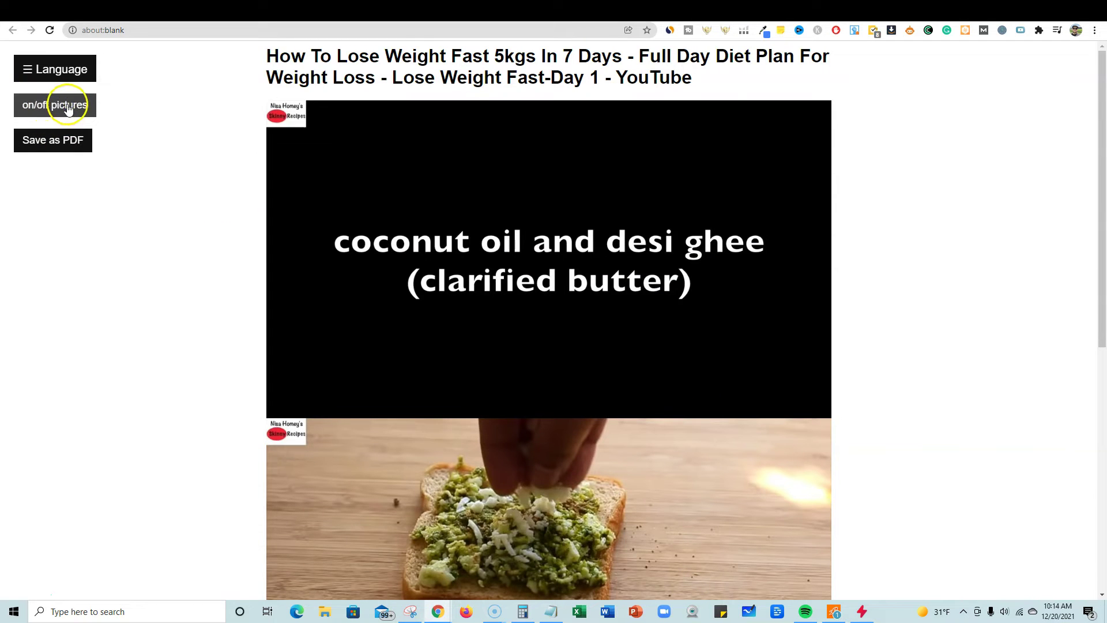
click(67, 107)
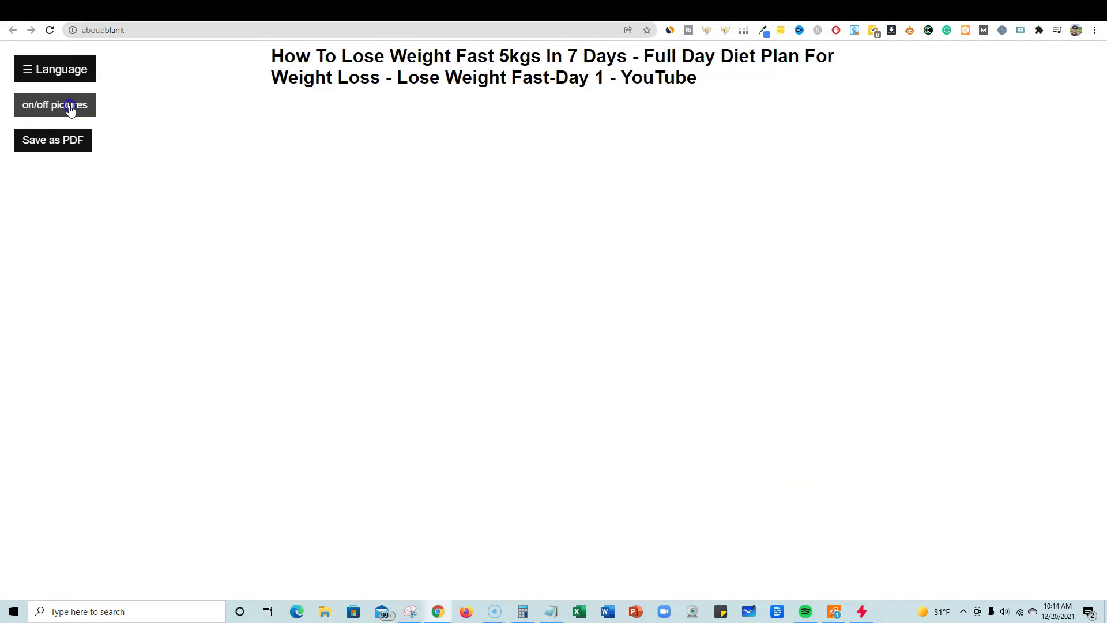
click(70, 108)
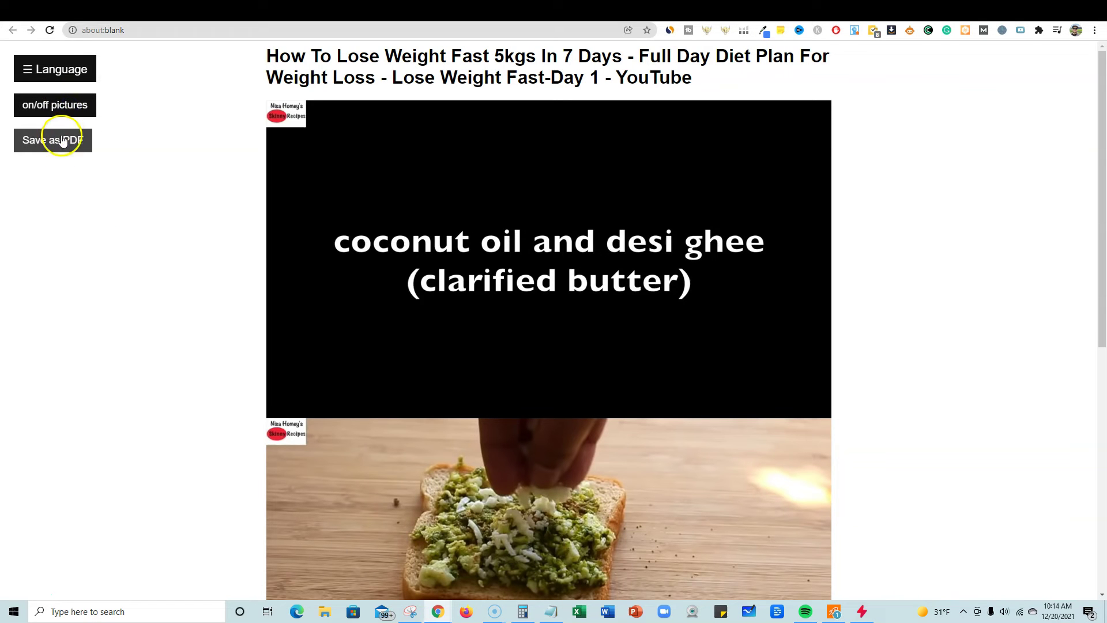
Check the side Language panel, close it, and return to the original YouTube video.
click(53, 69)
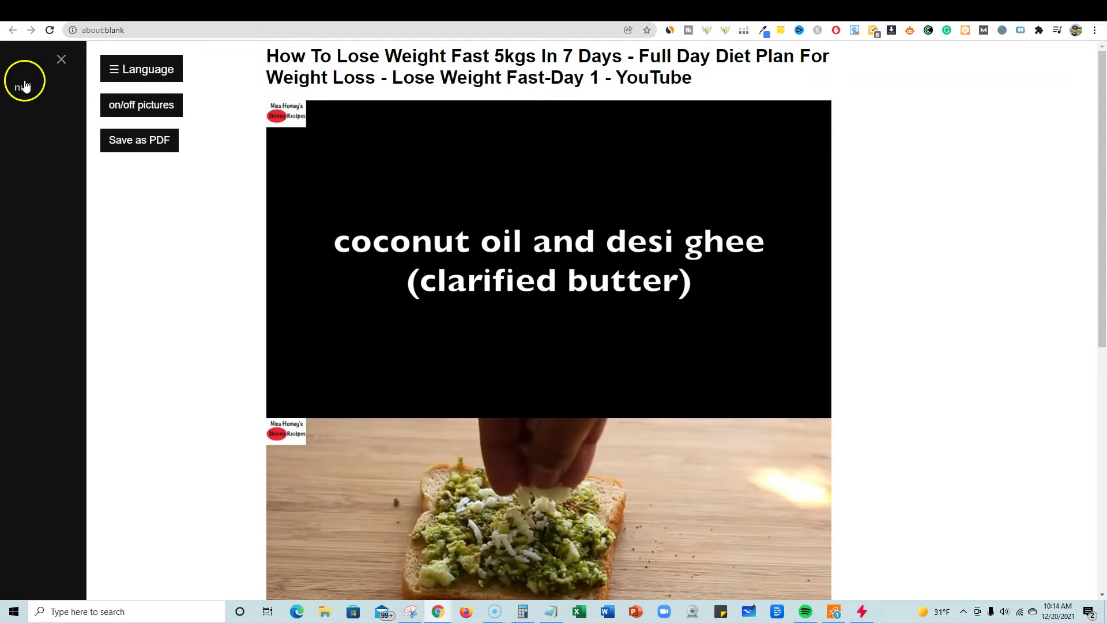
click(126, 67)
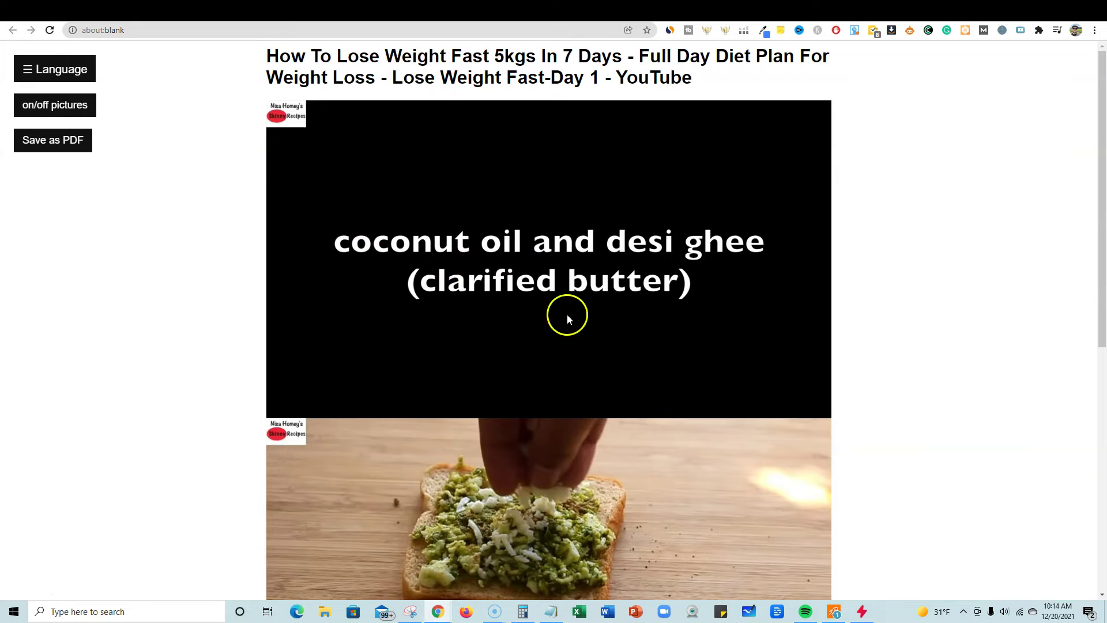
scroll(566, 319, down, 4)
scroll(566, 348, down, 1)
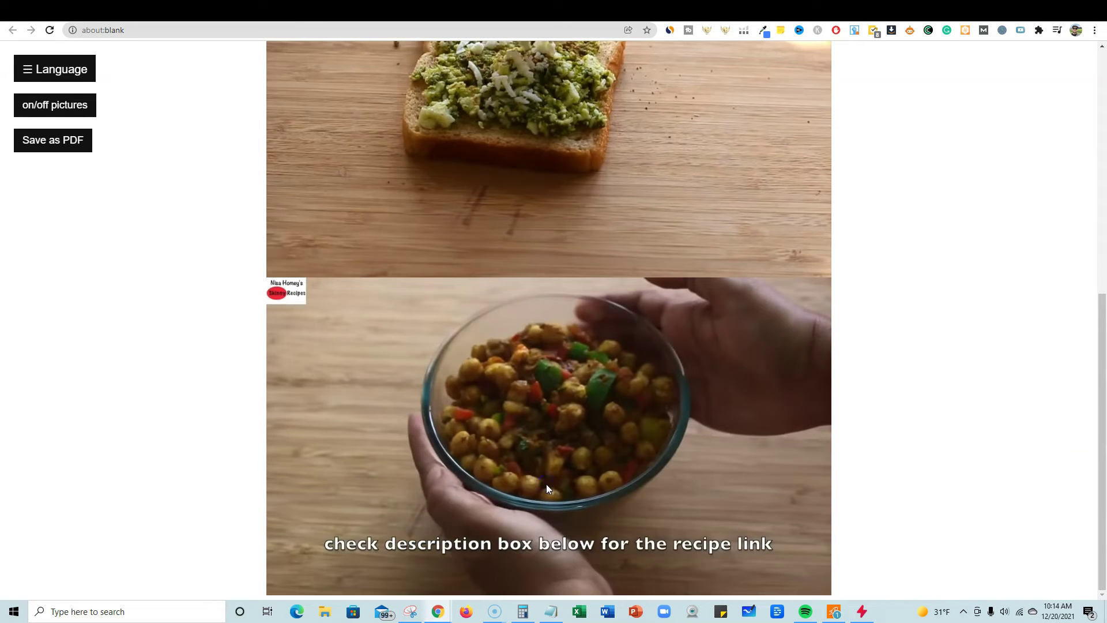
scroll(535, 493, up, 2)
scroll(535, 493, up, 4)
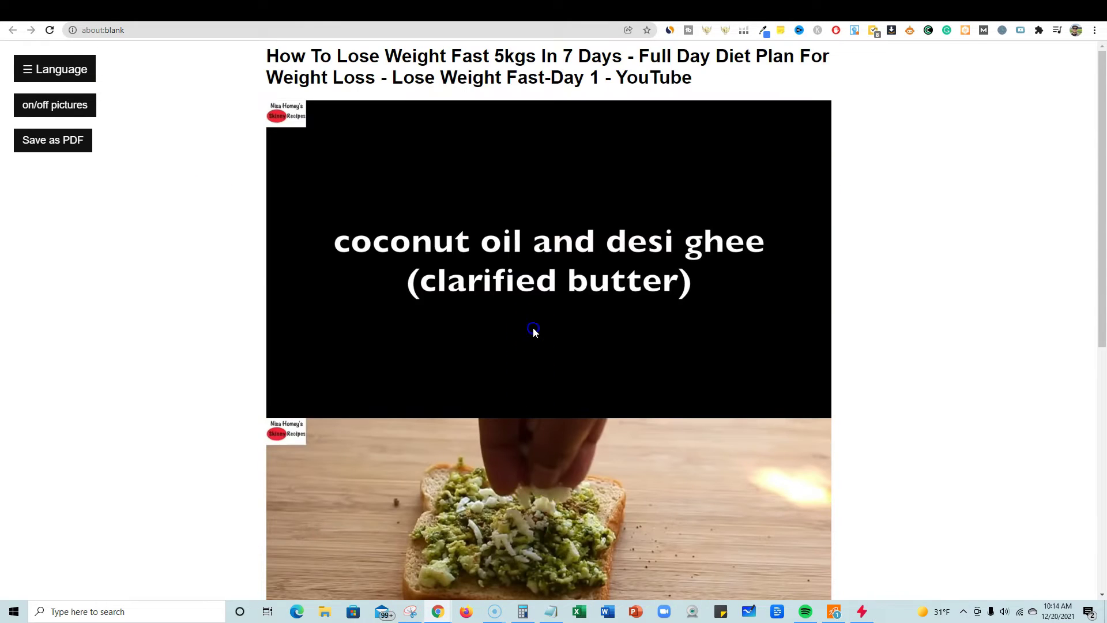
scroll(741, 259, down, 2)
scroll(741, 259, up, 1)
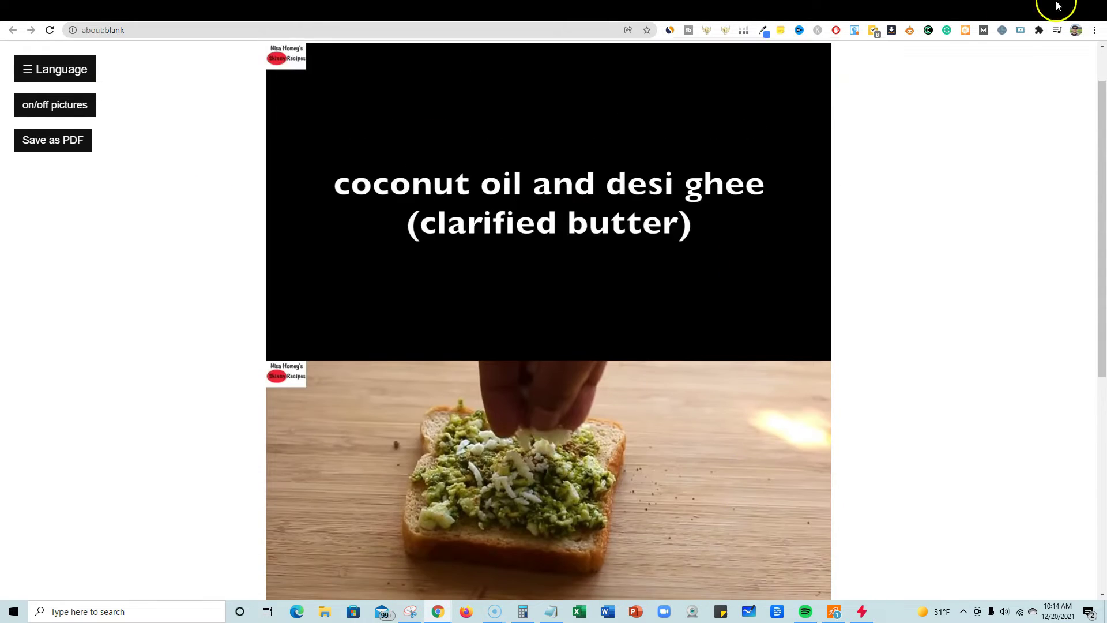
click(944, 15)
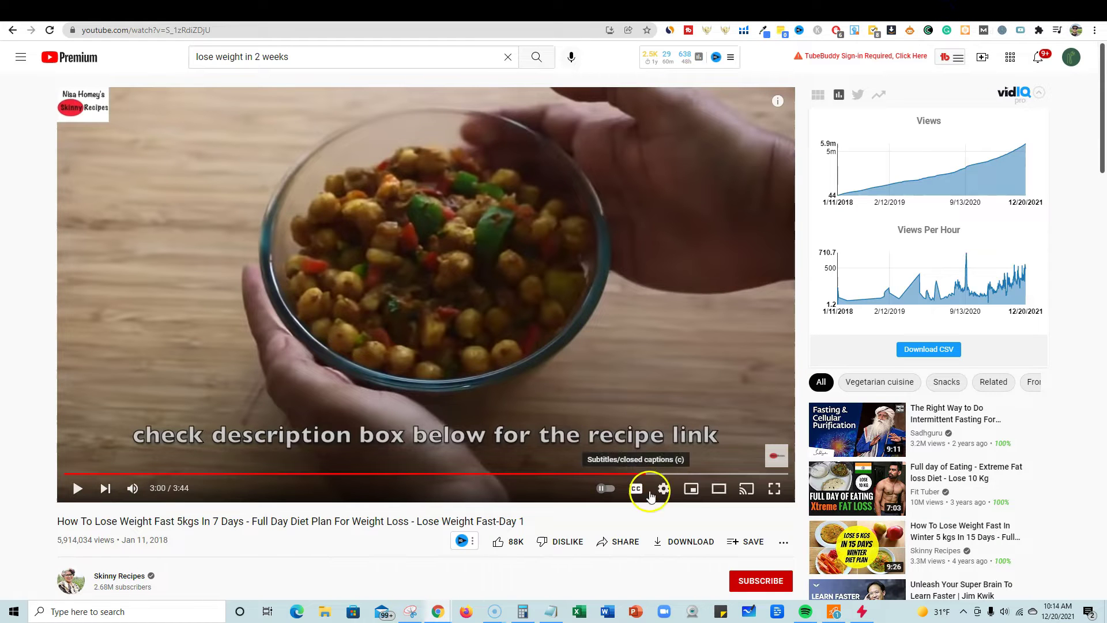
scroll(663, 511, down, 1)
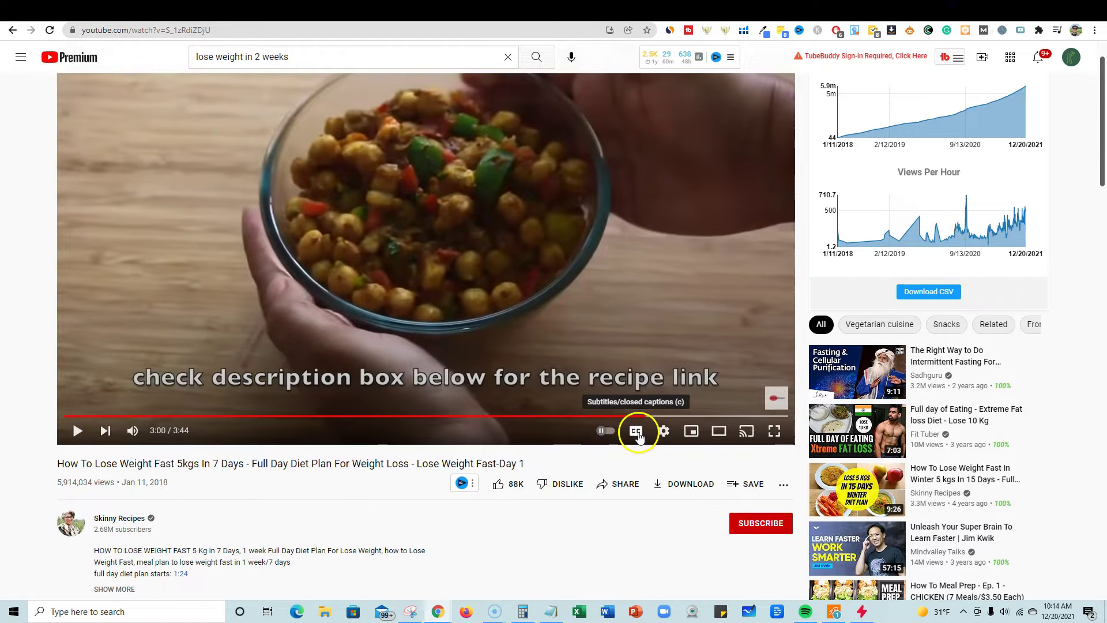
Turn on captions for the paused 5kg video, then go back to the search results.
click(637, 431)
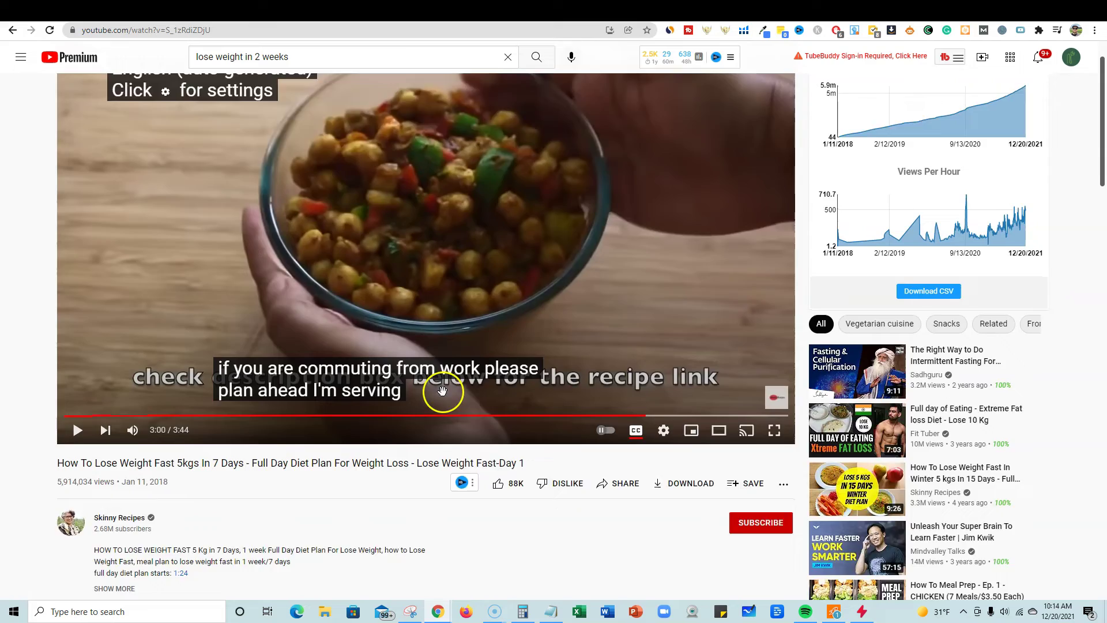
scroll(442, 407, down, 5)
scroll(442, 407, down, 2)
scroll(442, 407, up, 2)
scroll(439, 408, up, 5)
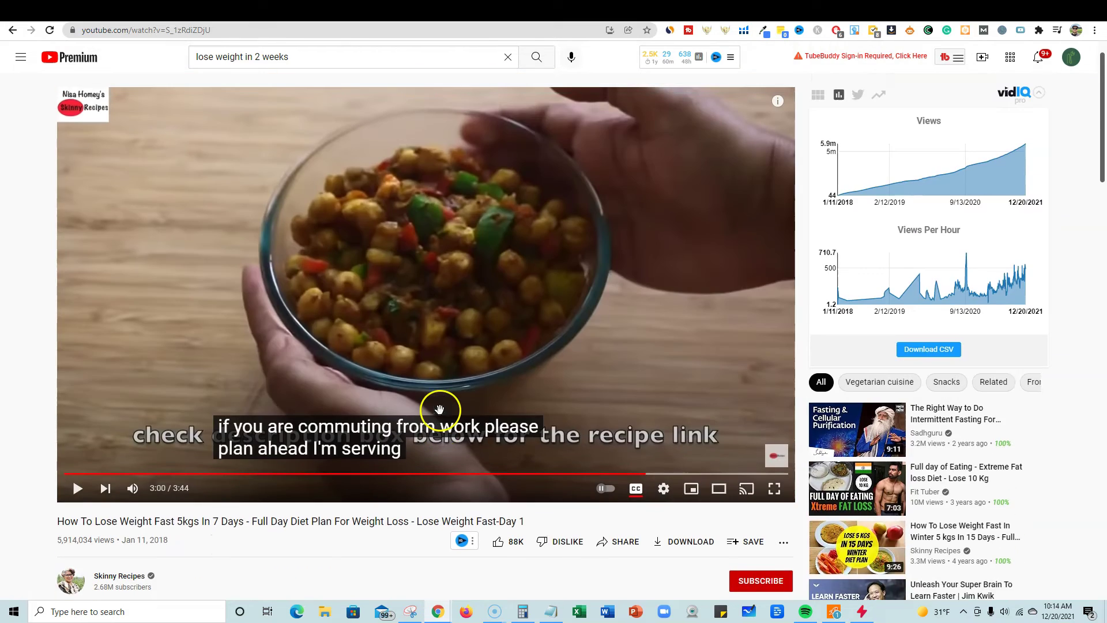
click(13, 31)
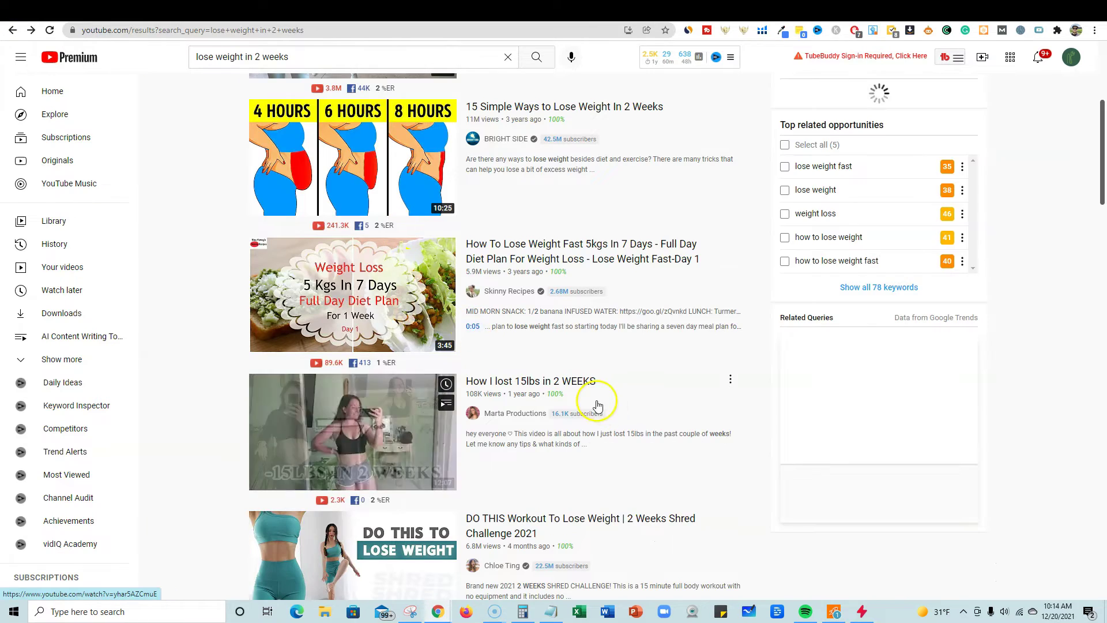
mouse_move(630, 443)
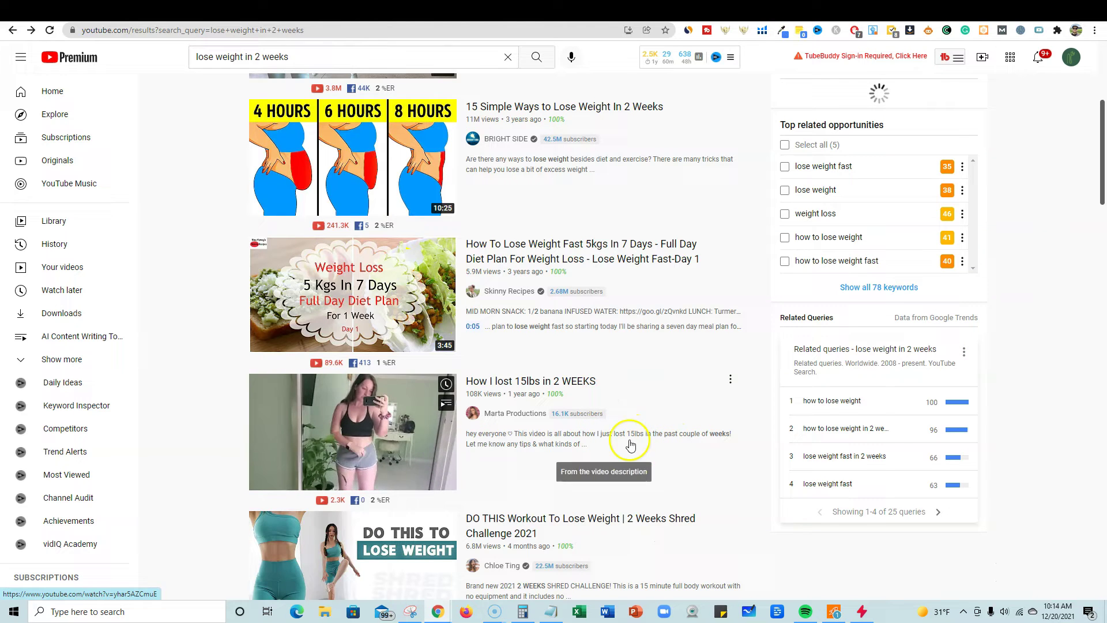
scroll(691, 523, down, 1)
scroll(692, 522, down, 3)
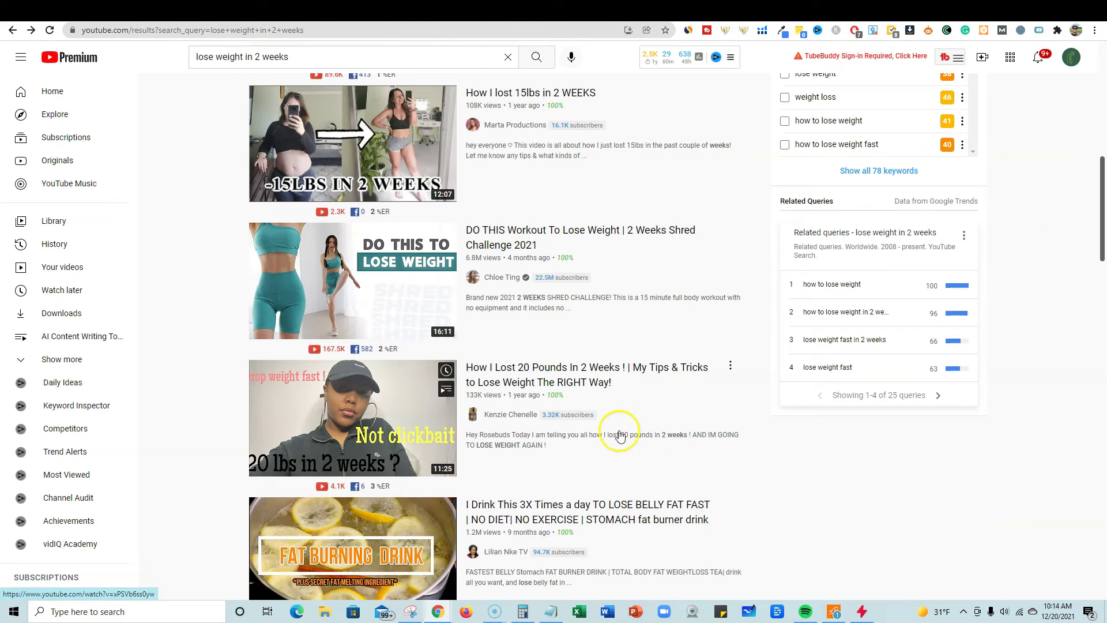
scroll(754, 462, down, 1)
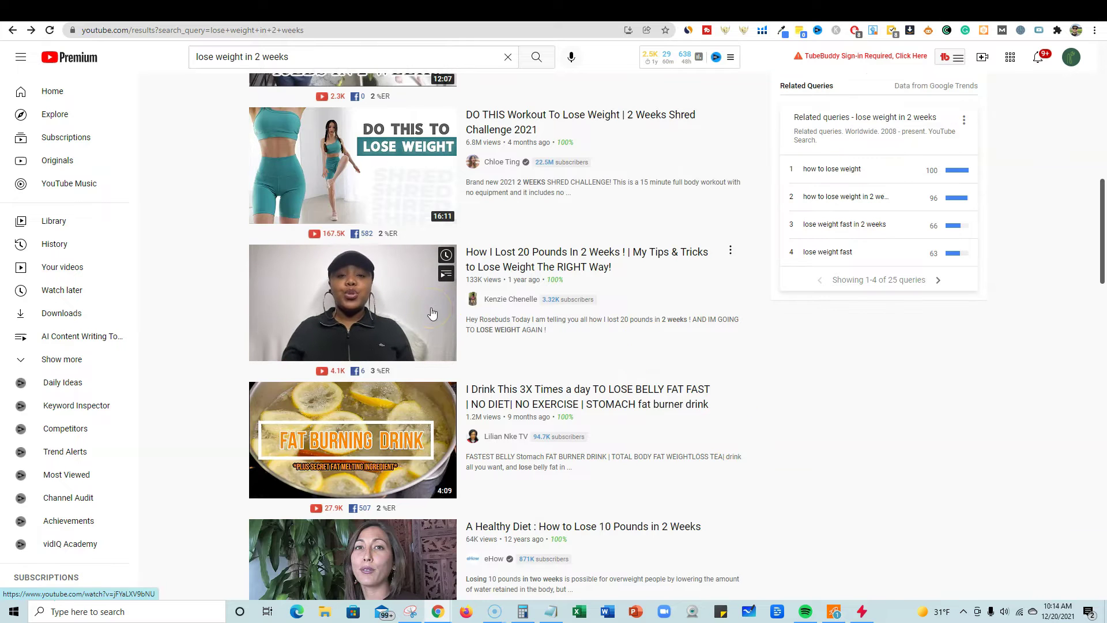
Pause the How I Lost 20 Pounds In 2 Weeks video near 0:50 and convert it into a YouPost article.
click(549, 266)
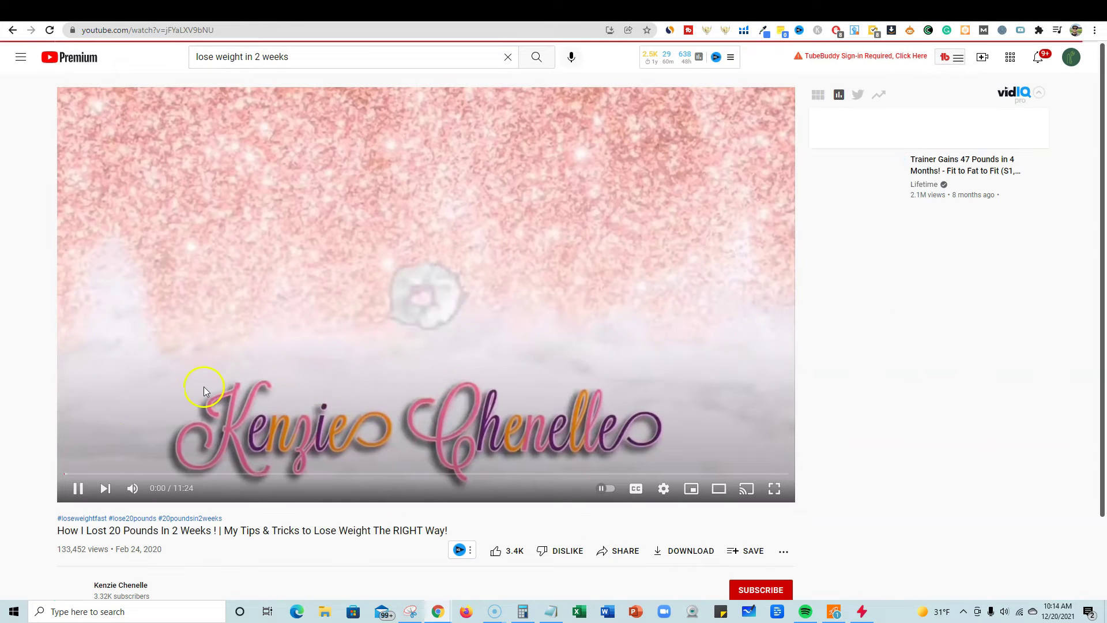
click(115, 480)
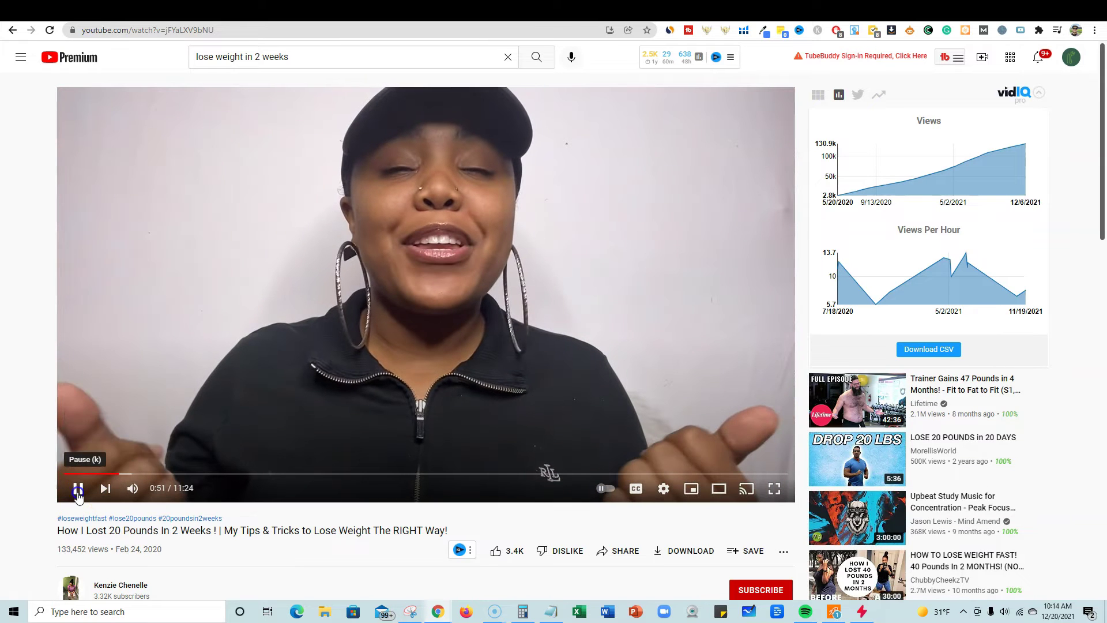
click(78, 489)
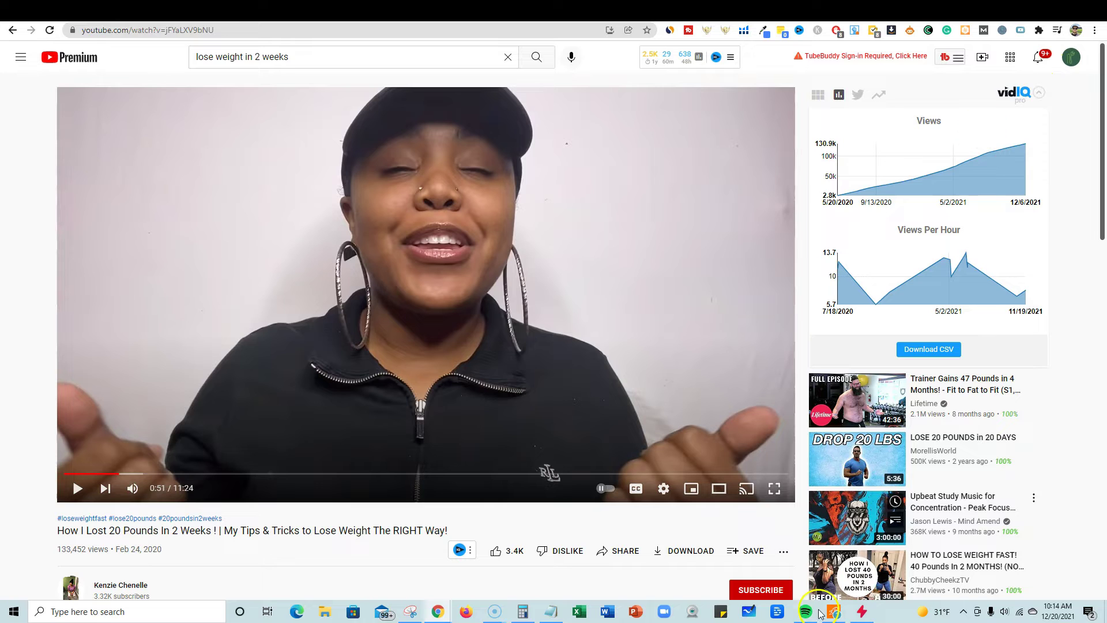
click(1020, 37)
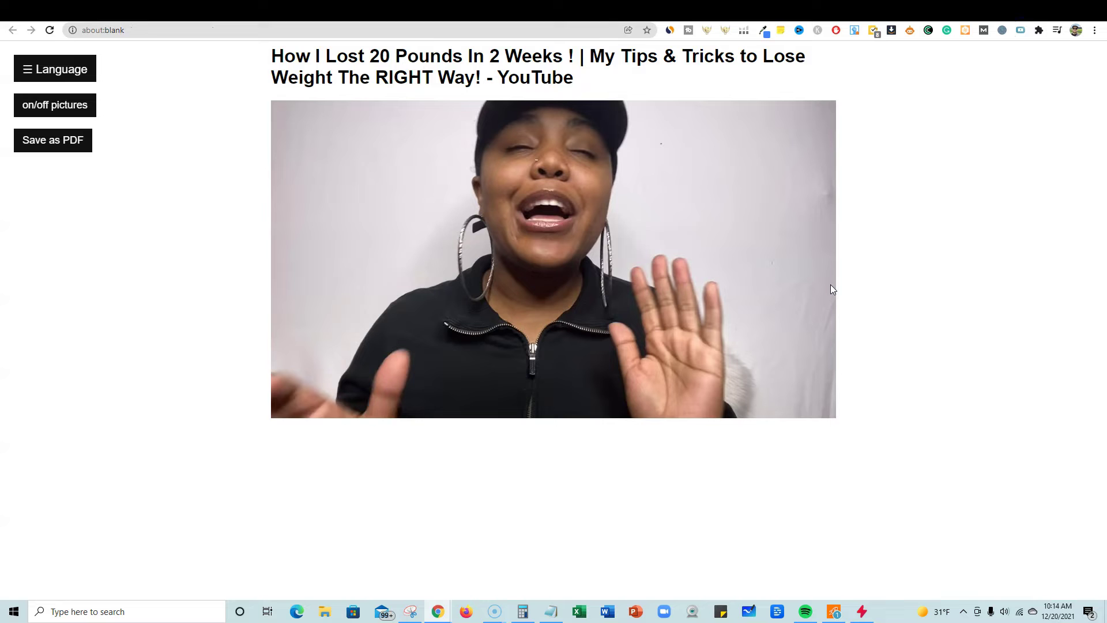
scroll(539, 357, down, 1)
scroll(539, 358, down, 3)
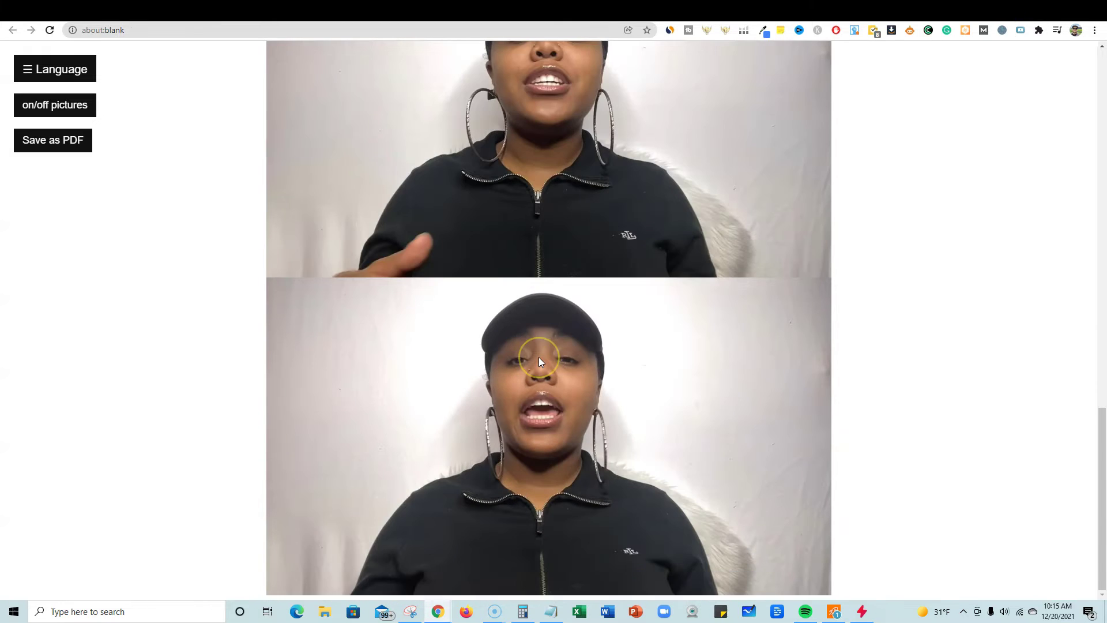
scroll(539, 357, down, 3)
scroll(550, 359, down, 3)
scroll(551, 359, down, 3)
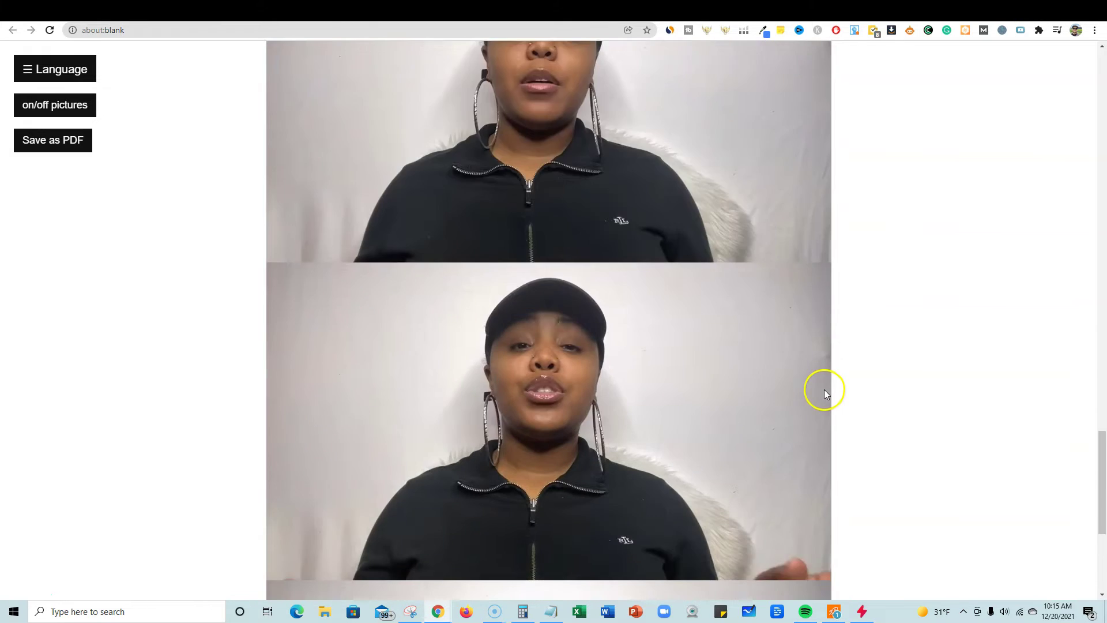
scroll(822, 389, down, 3)
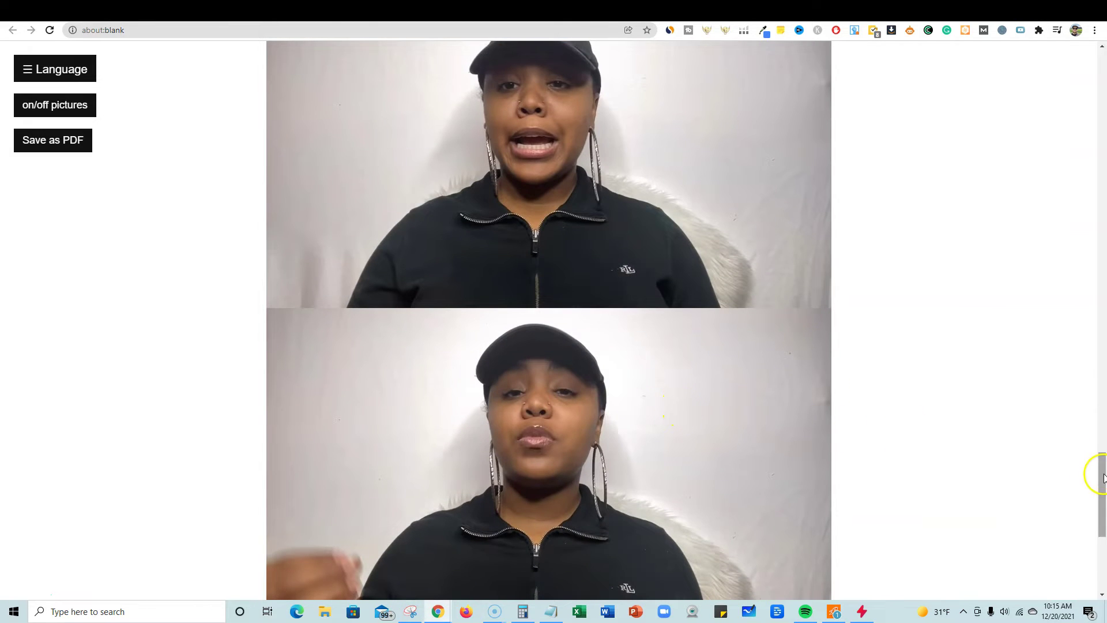
drag(1101, 475, 1100, 529)
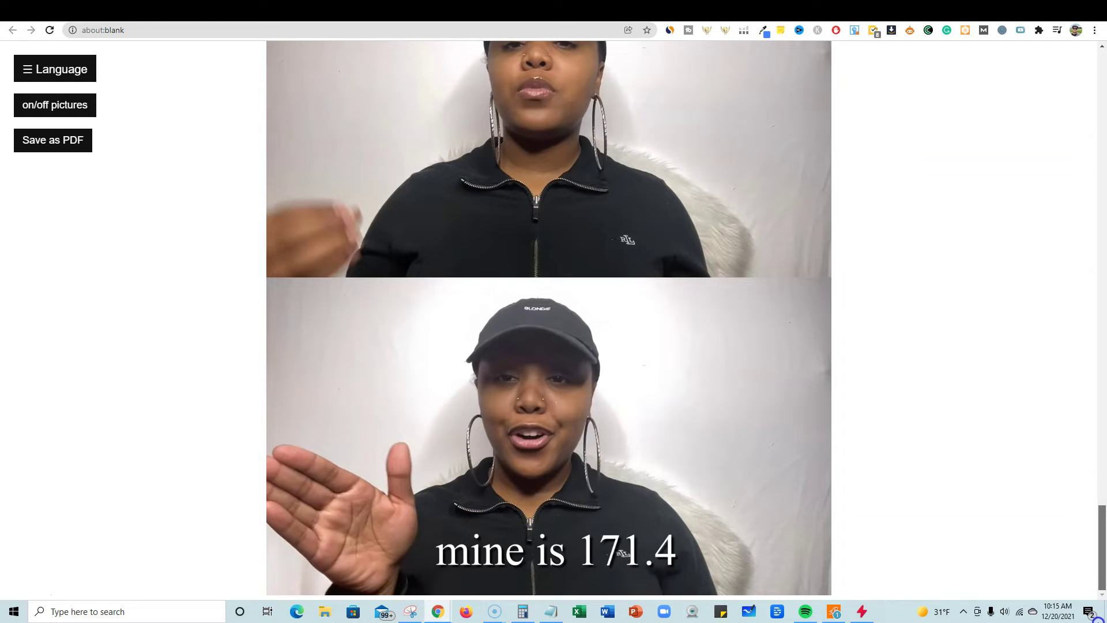
scroll(1055, 99, up, 15)
scroll(1032, 50, down, 2)
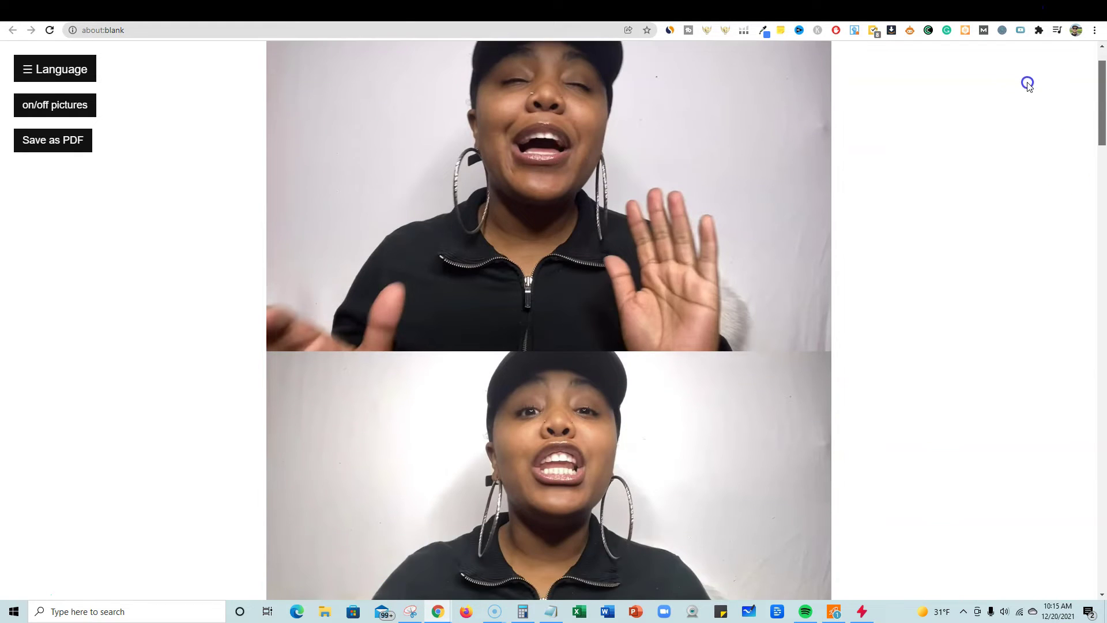
scroll(1025, 82, down, 10)
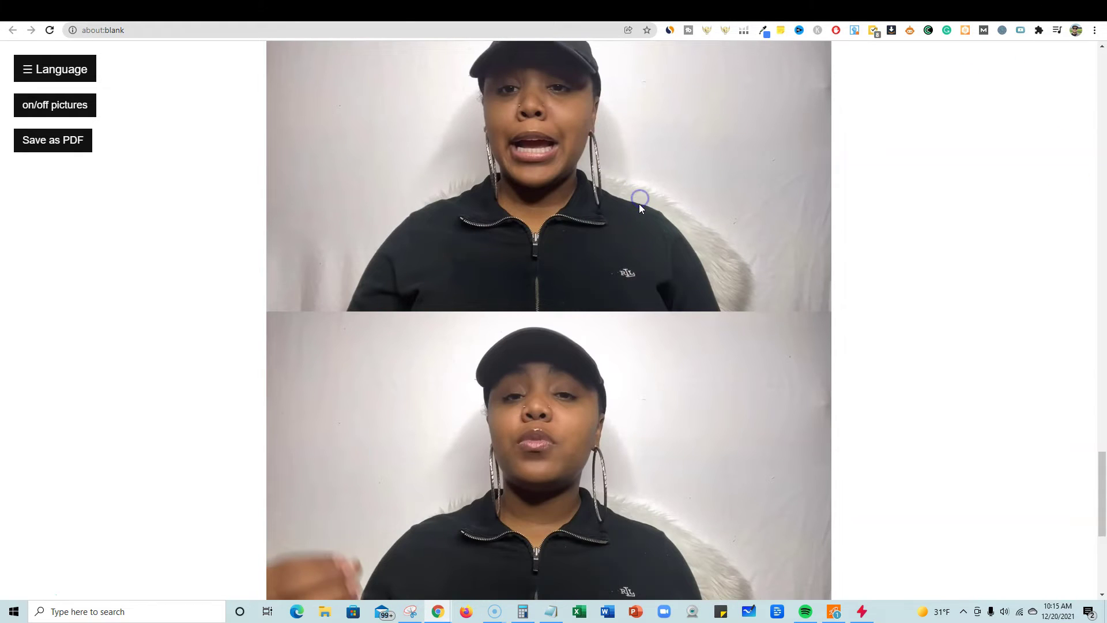
scroll(640, 202, up, 2)
scroll(640, 201, up, 2)
scroll(638, 201, up, 2)
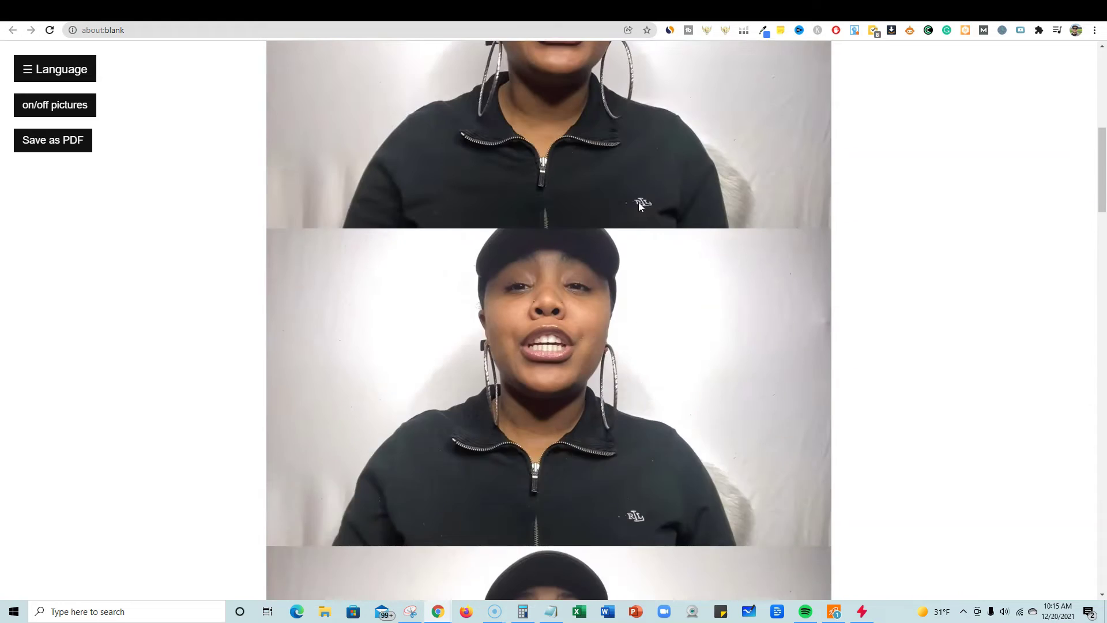
scroll(638, 201, up, 2)
scroll(638, 201, up, 2)
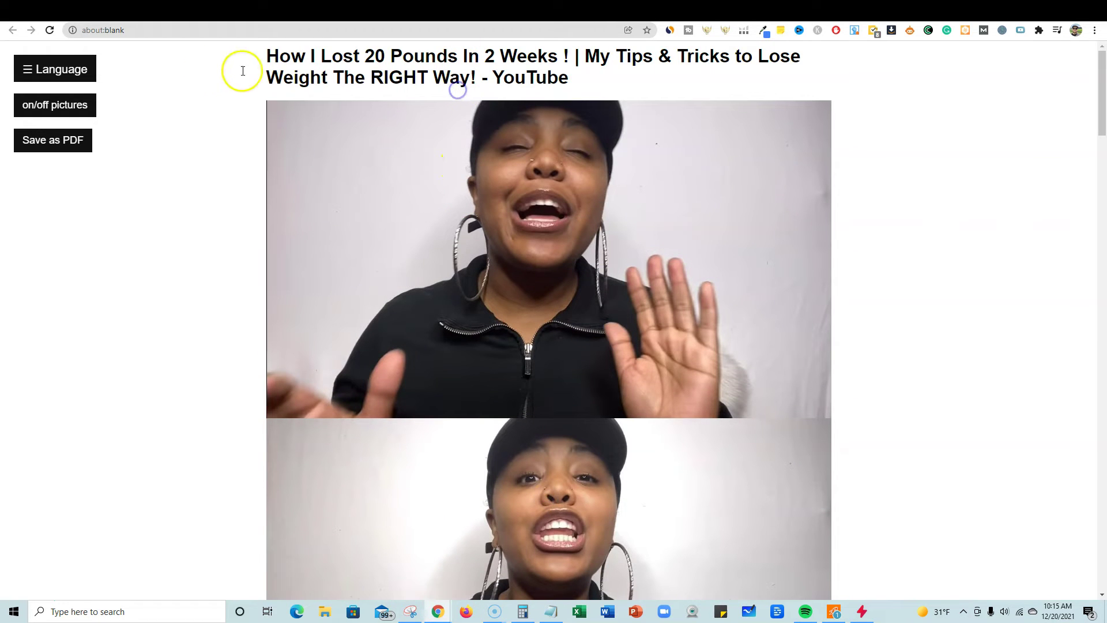
Hide and restore the 20-pounds article's pictures from the side panel and review it to the last frame.
click(30, 73)
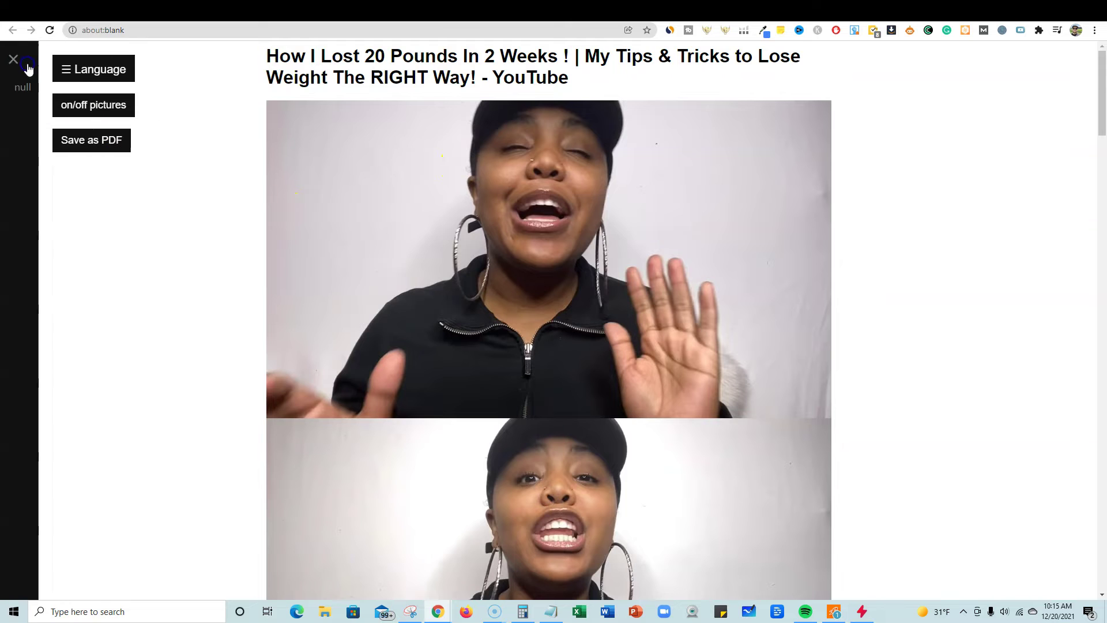
click(78, 112)
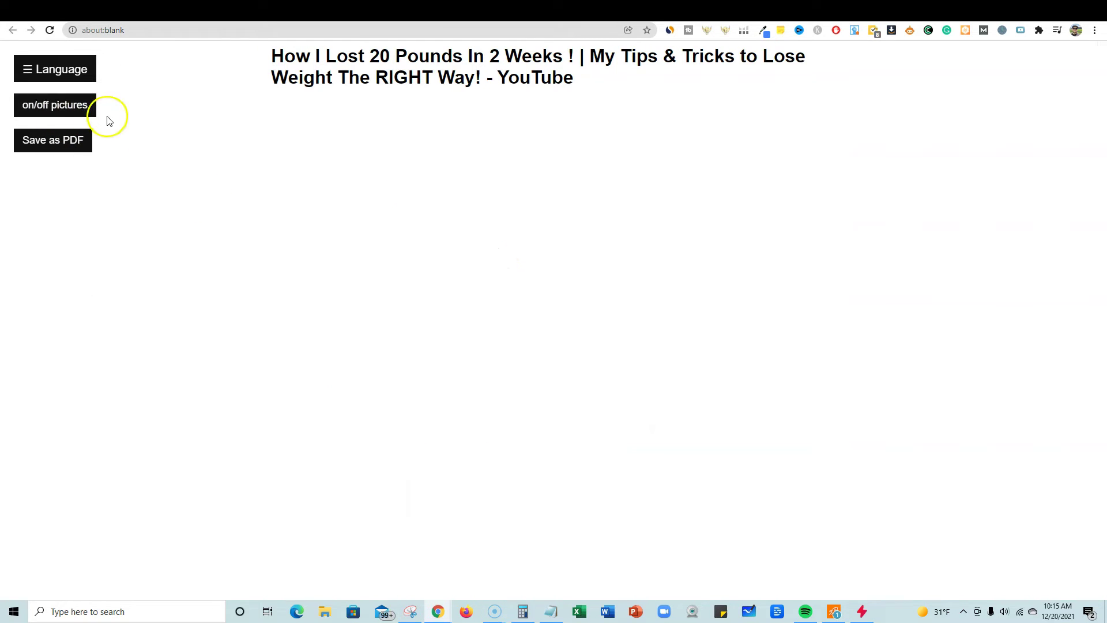
scroll(764, 344, down, 5)
scroll(780, 369, down, 5)
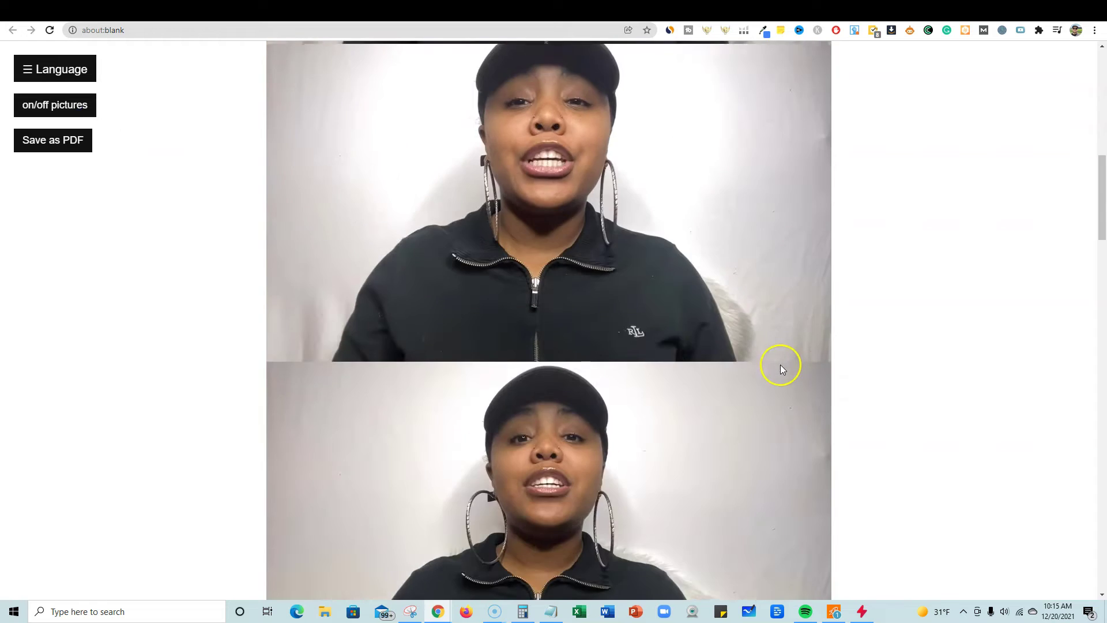
scroll(780, 369, down, 5)
scroll(780, 369, down, 5)
scroll(781, 369, down, 3)
click(715, 445)
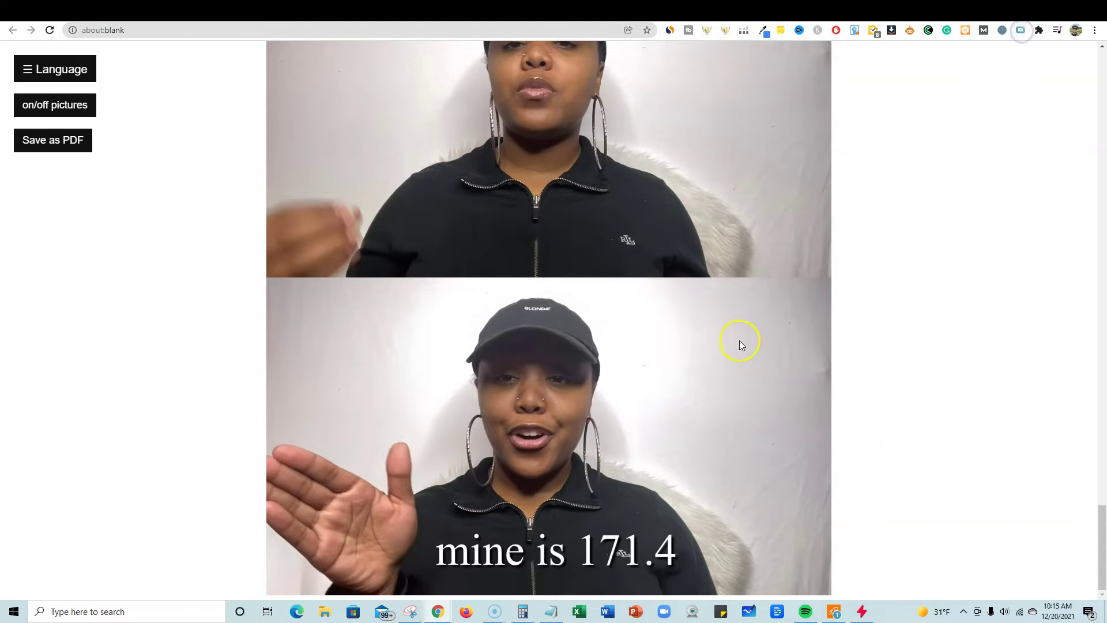
Preview the article as a six-sheet Save as PDF printout and cancel it.
click(53, 140)
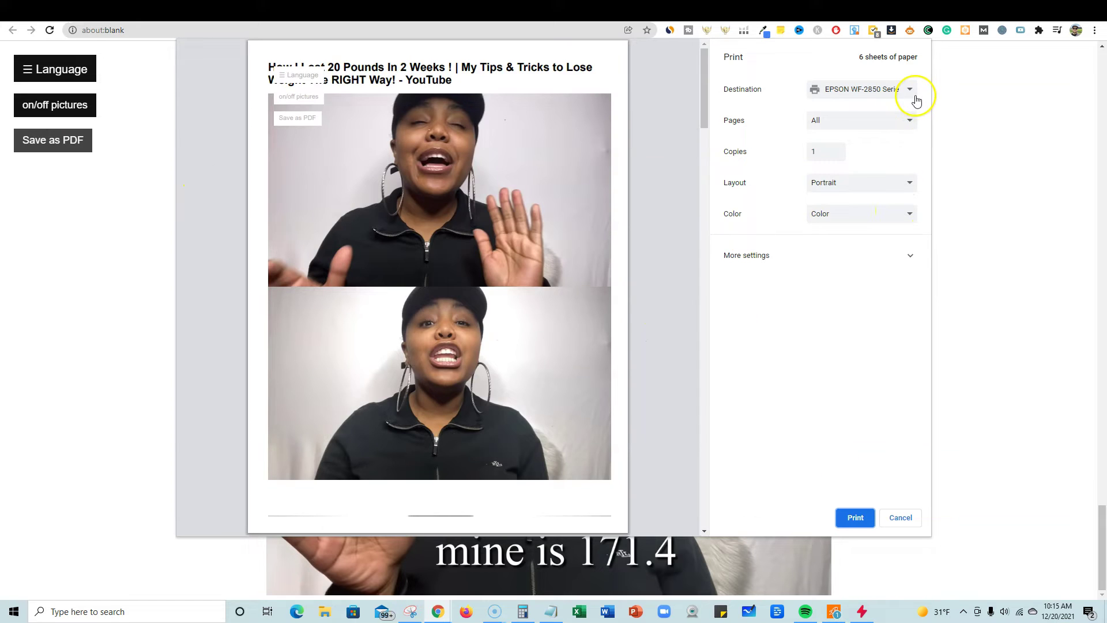
scroll(551, 309, down, 5)
scroll(551, 309, down, 3)
scroll(551, 309, down, 3)
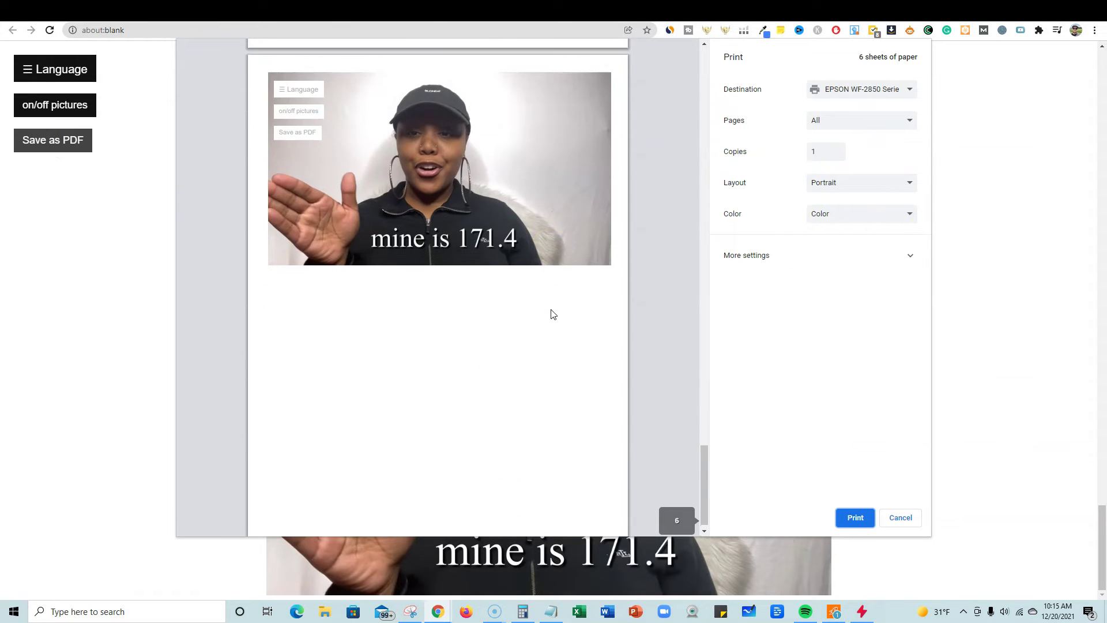
scroll(551, 309, down, 5)
scroll(551, 313, up, 5)
scroll(551, 314, up, 5)
scroll(551, 313, up, 5)
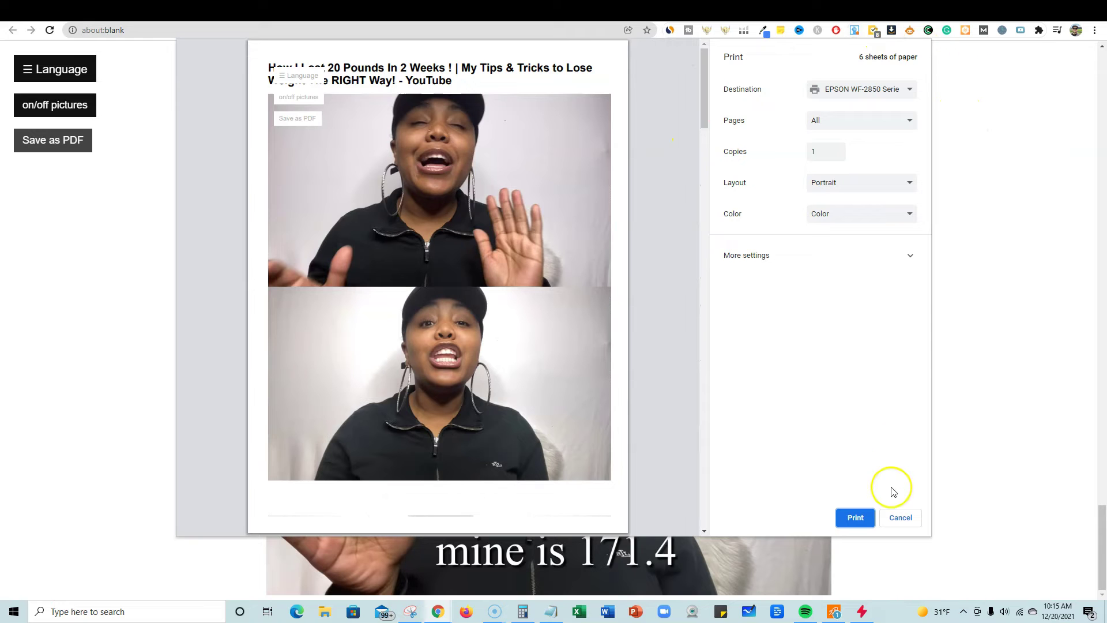
click(900, 517)
scroll(926, 321, up, 3)
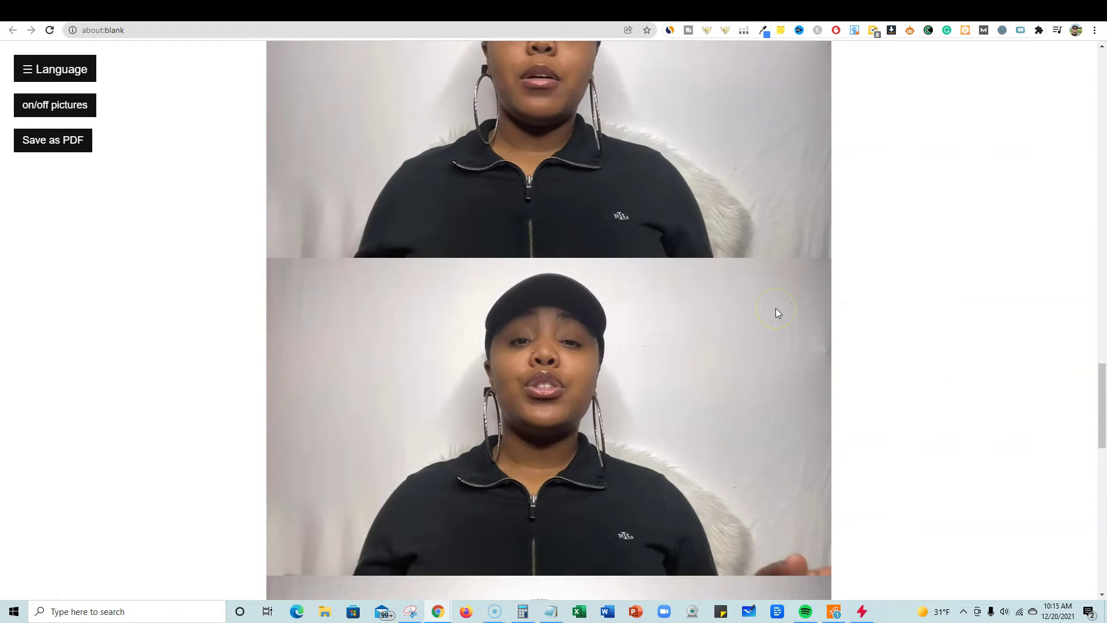
scroll(776, 312, up, 5)
scroll(776, 313, up, 3)
scroll(775, 312, up, 3)
scroll(776, 312, up, 1)
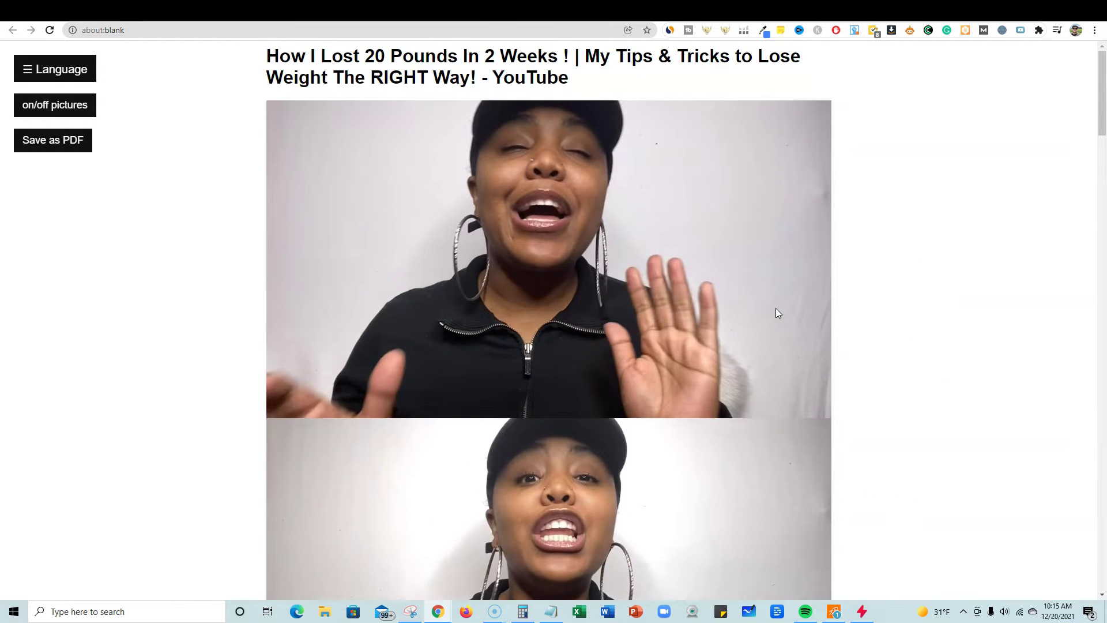
Return from the article to the original 20-pounds YouTube video.
click(707, 223)
click(878, 109)
click(907, 13)
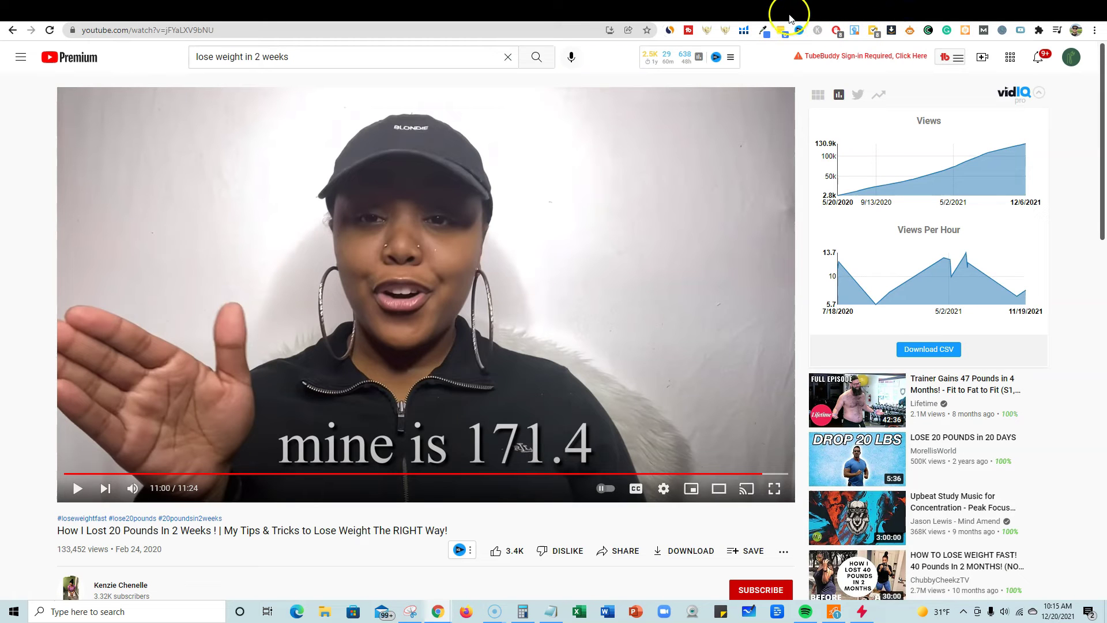
Switch to the youpost.one tab showing the Trial, $4.99 Standard and Enterprise plans.
click(633, 12)
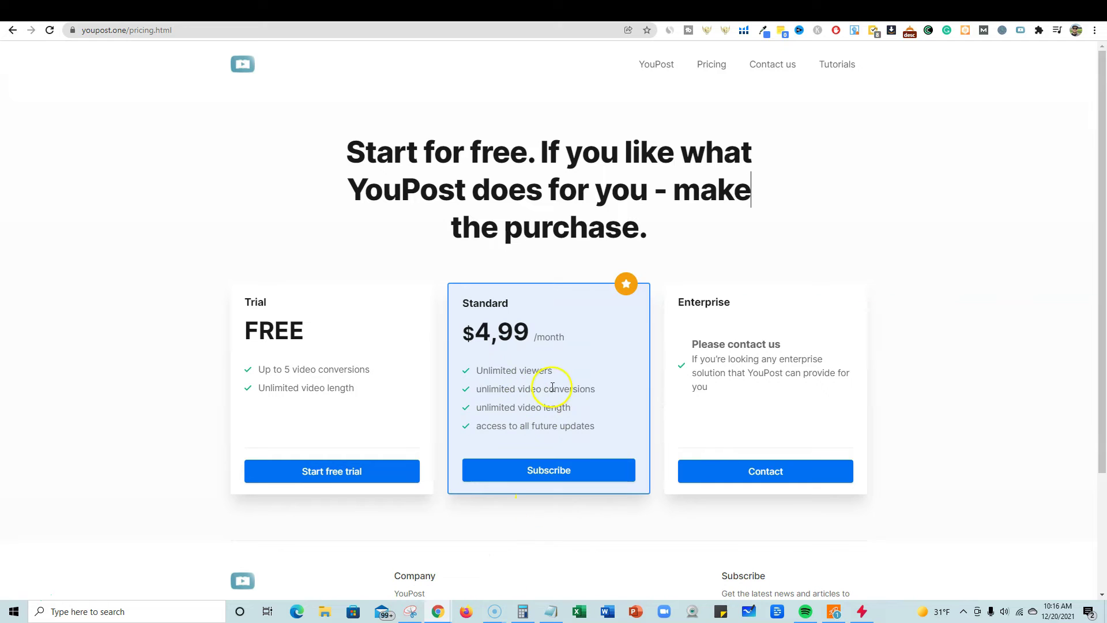
scroll(562, 434, down, 2)
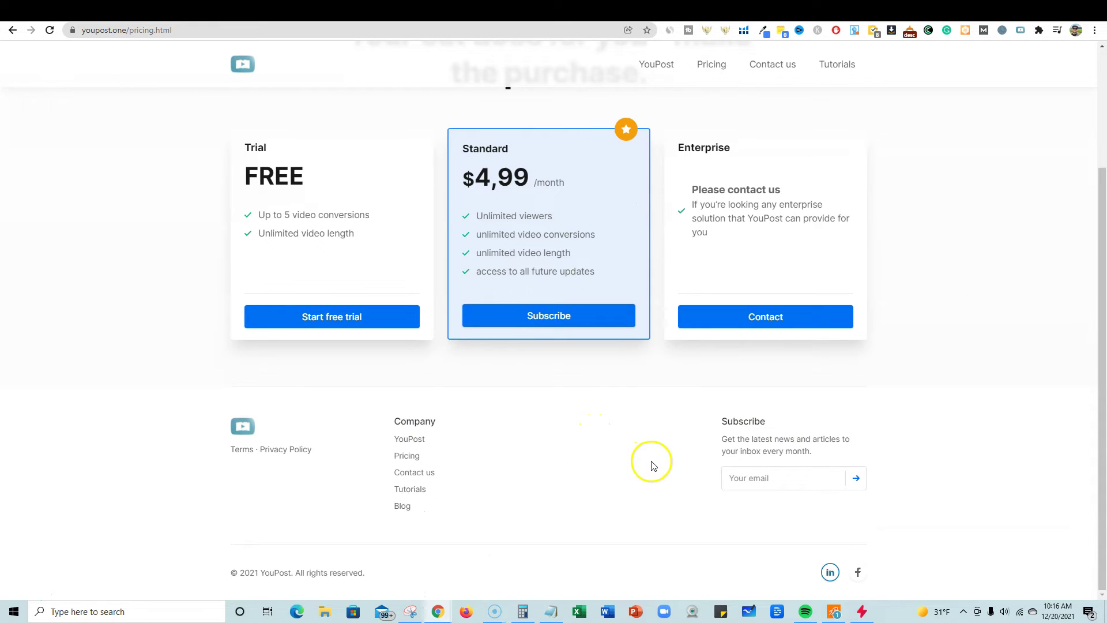
scroll(653, 465, up, 2)
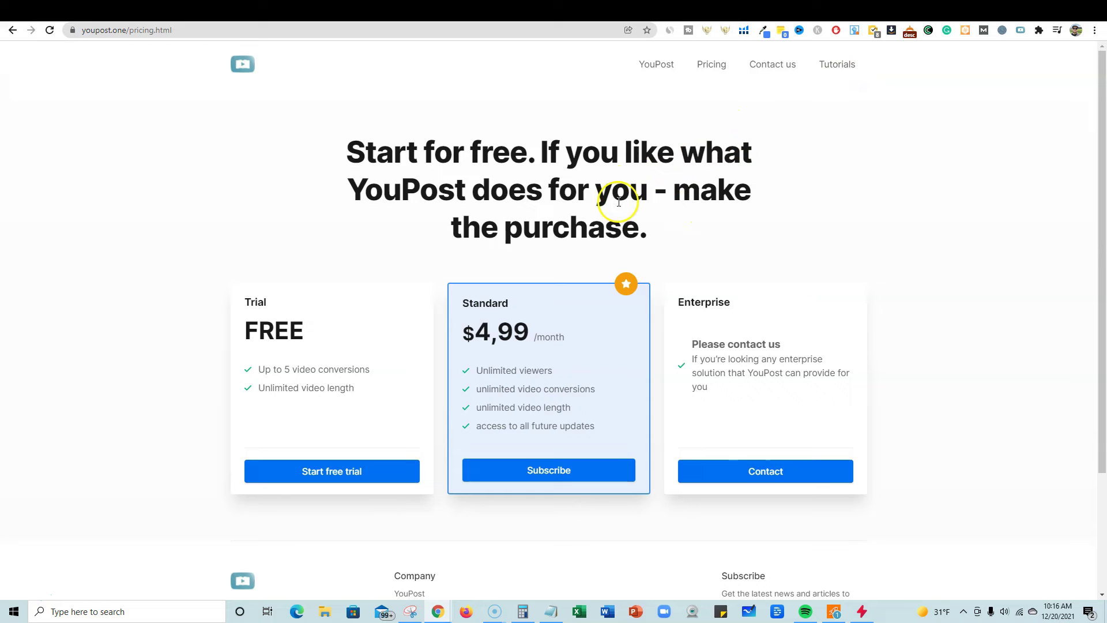
Show the Questions & Answers page and expand the subtitled-video, workspace-owner, conversion-start and new-functionality entries.
click(835, 65)
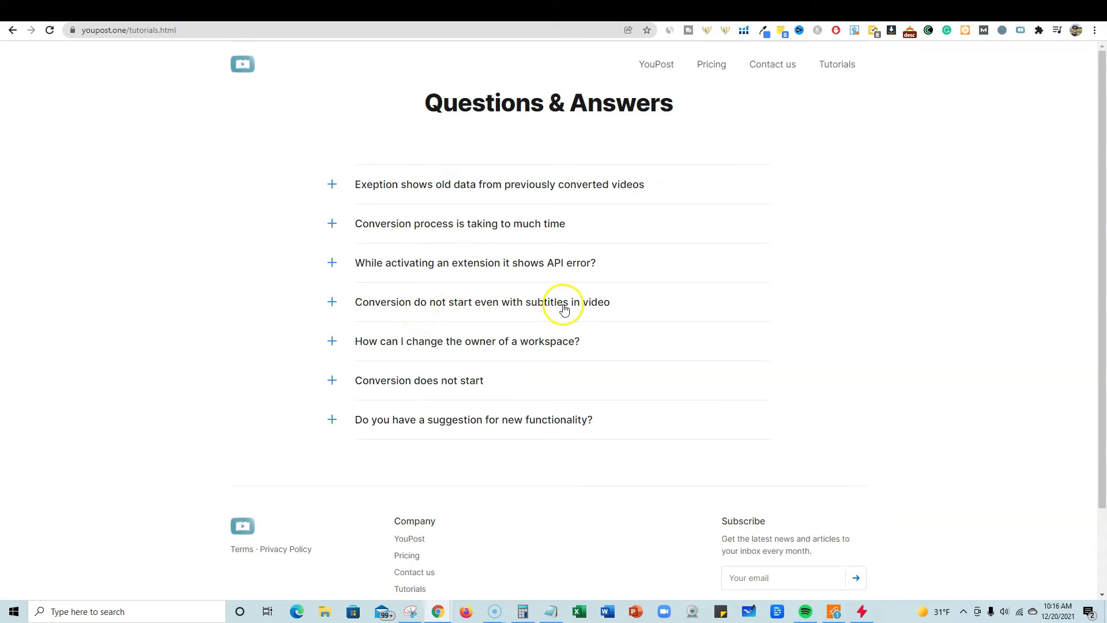
click(490, 313)
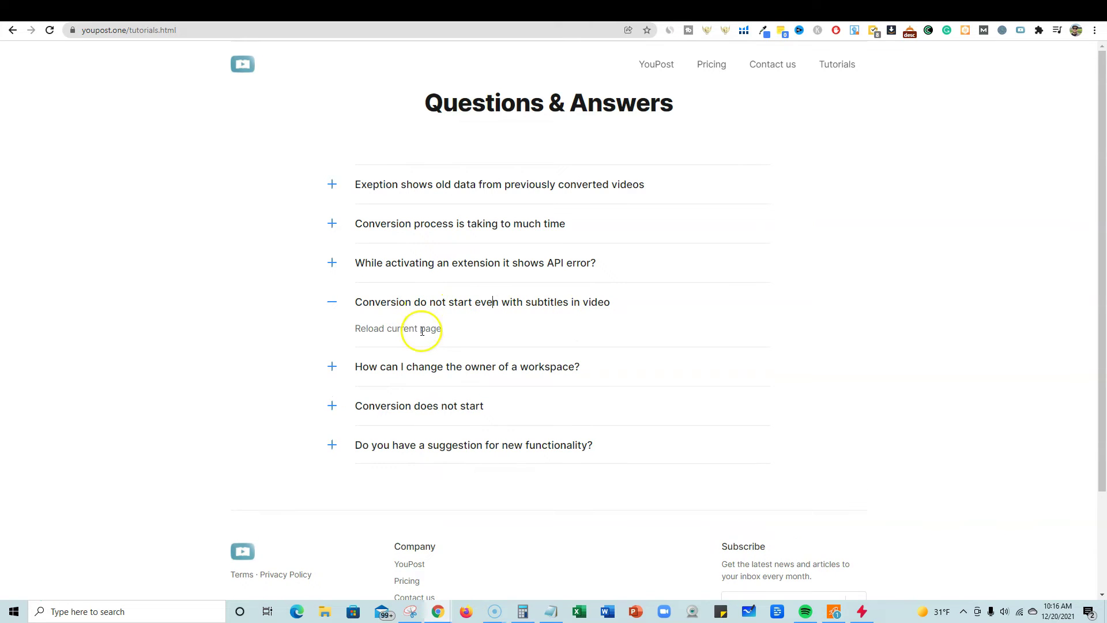
click(418, 366)
click(434, 458)
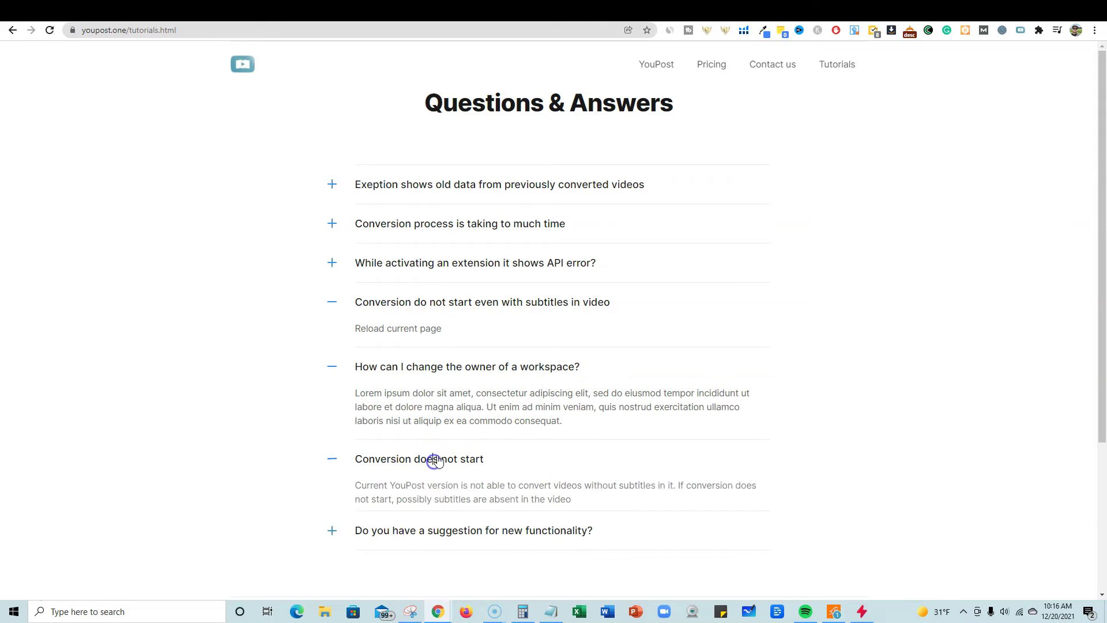
click(433, 539)
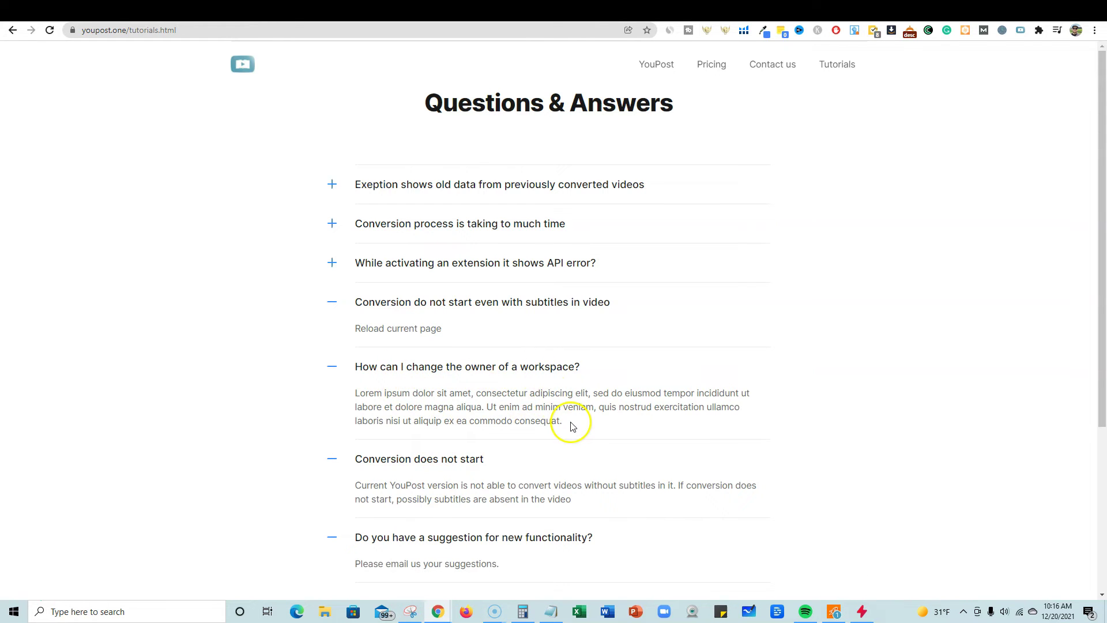
Highlight the workspace-owner answer, then expand the API error, slow conversion and old data entries.
mouse_move(567, 424)
mouse_down()
mouse_move(353, 385)
mouse_move(352, 395)
mouse_up()
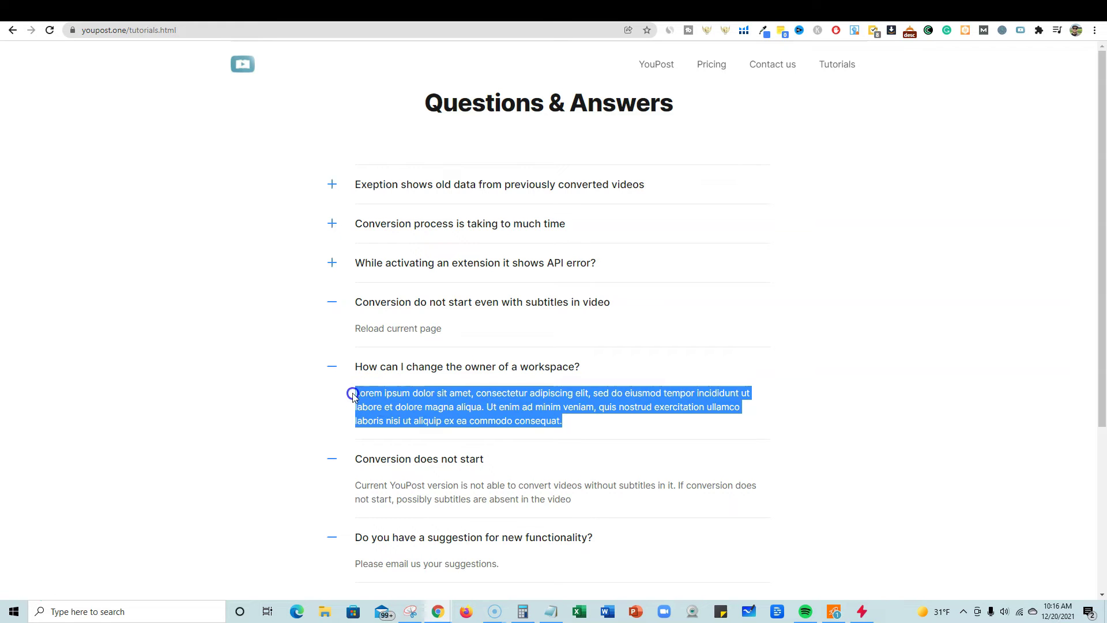
drag(439, 389, 393, 367)
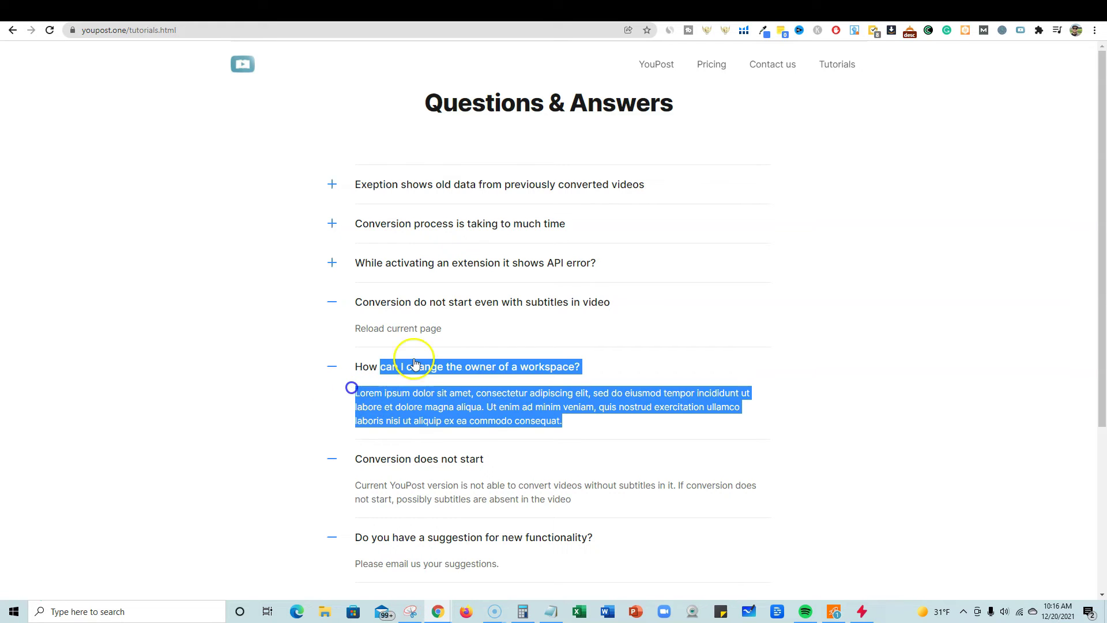
click(461, 262)
click(461, 222)
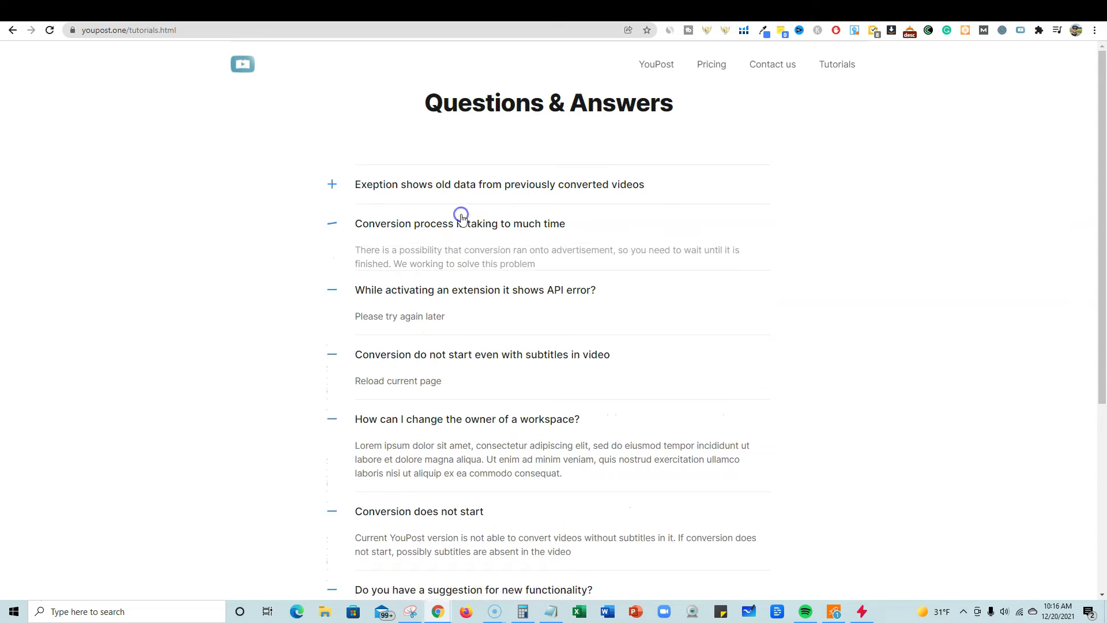
click(470, 186)
scroll(457, 296, down, 2)
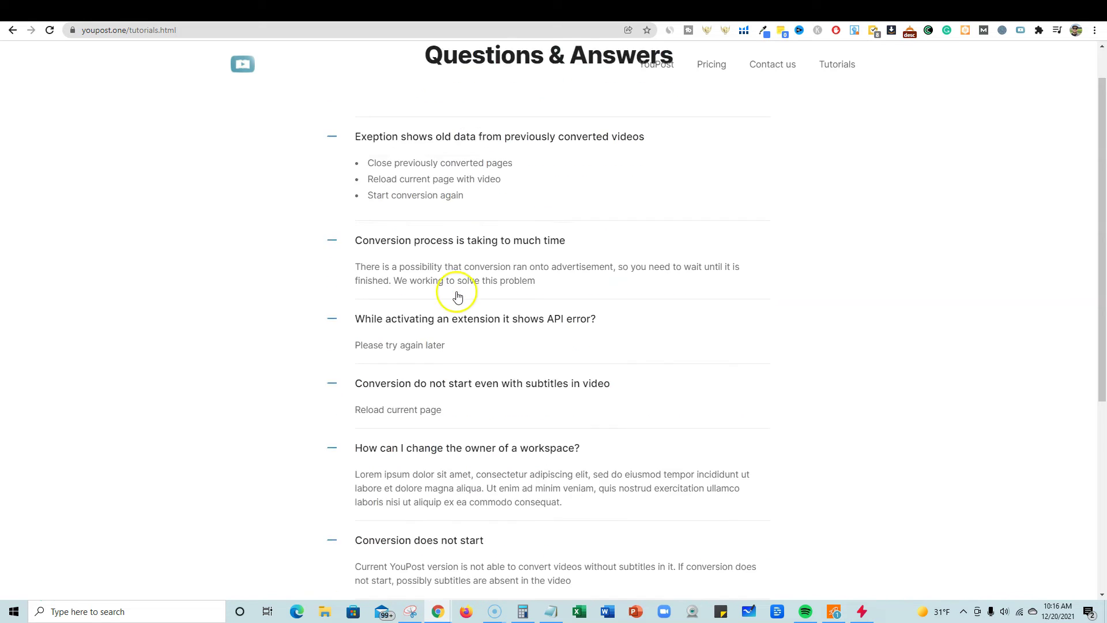
scroll(433, 321, down, 2)
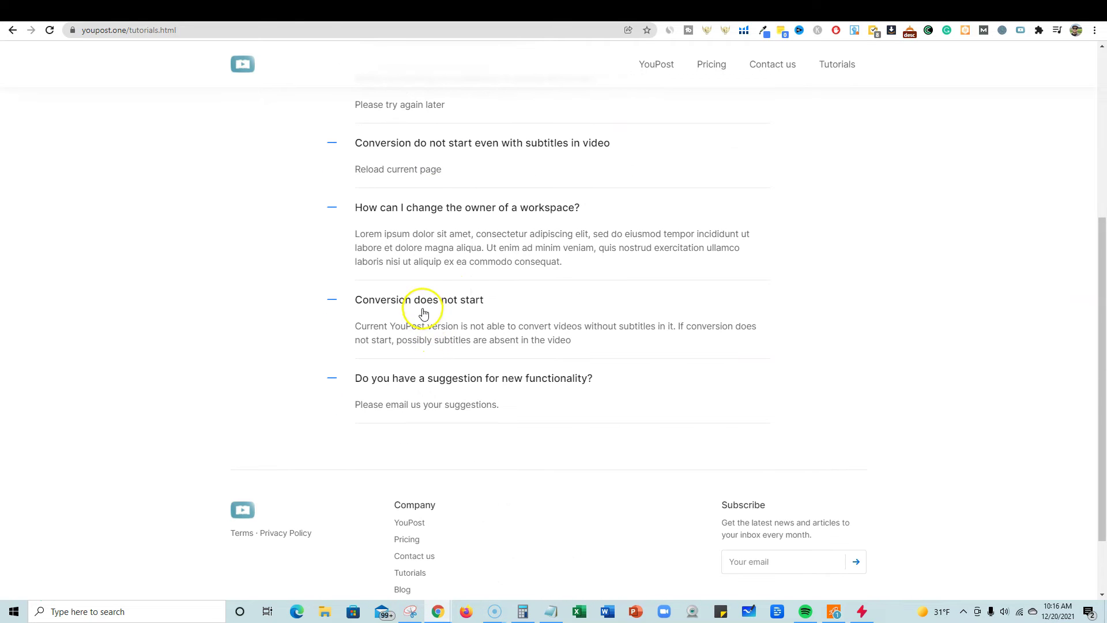
click(425, 381)
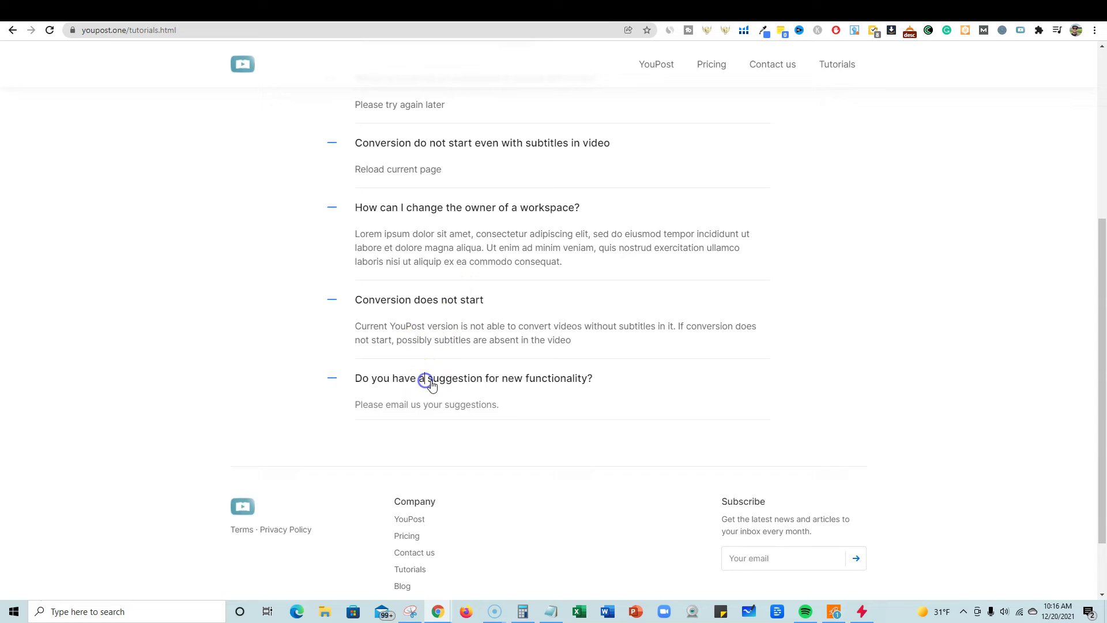
scroll(426, 381, down, 1)
scroll(439, 415, up, 4)
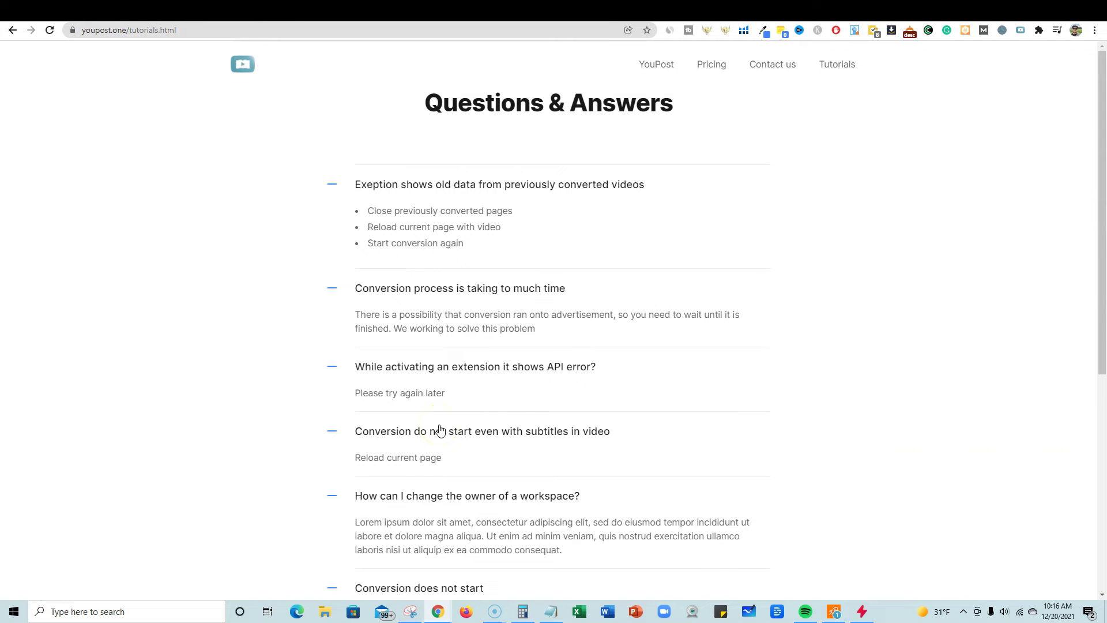
click(928, 30)
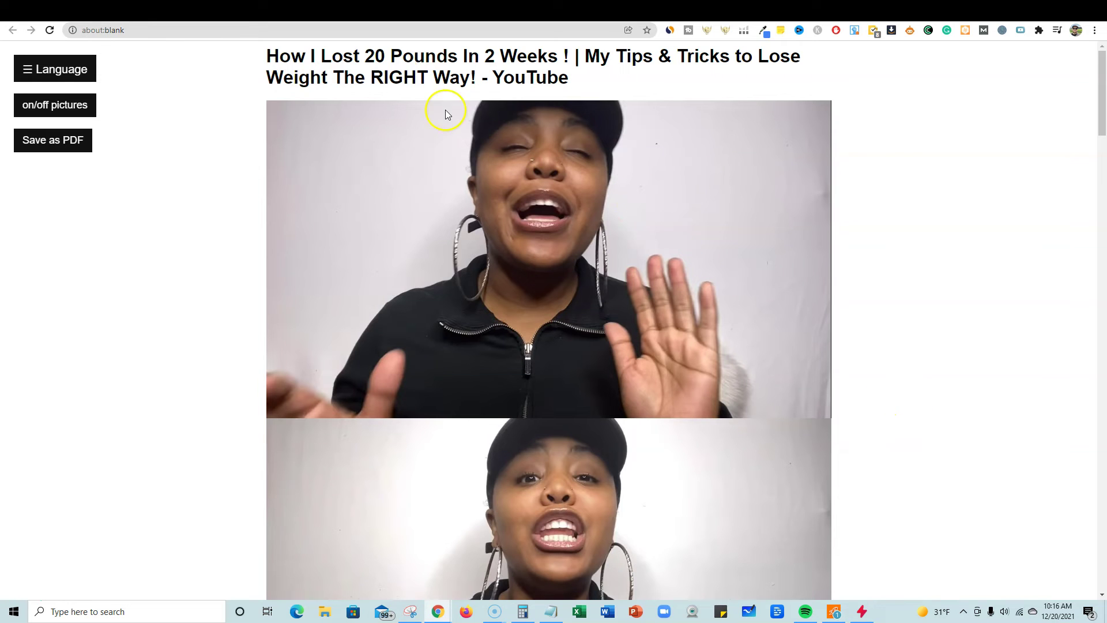
scroll(575, 347, down, 3)
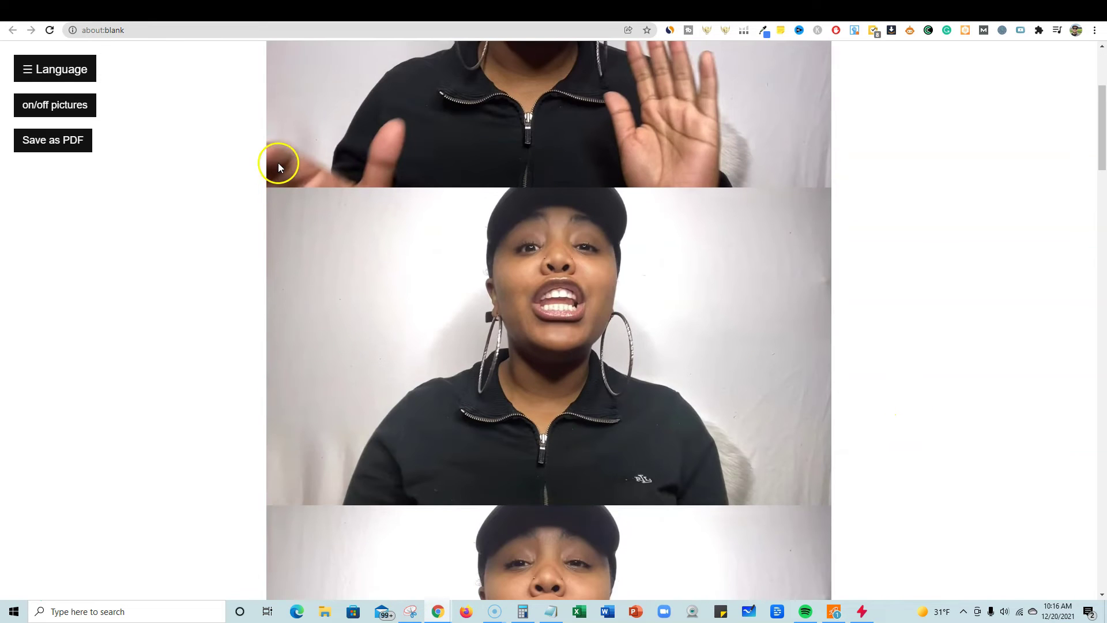
scroll(333, 320, down, 3)
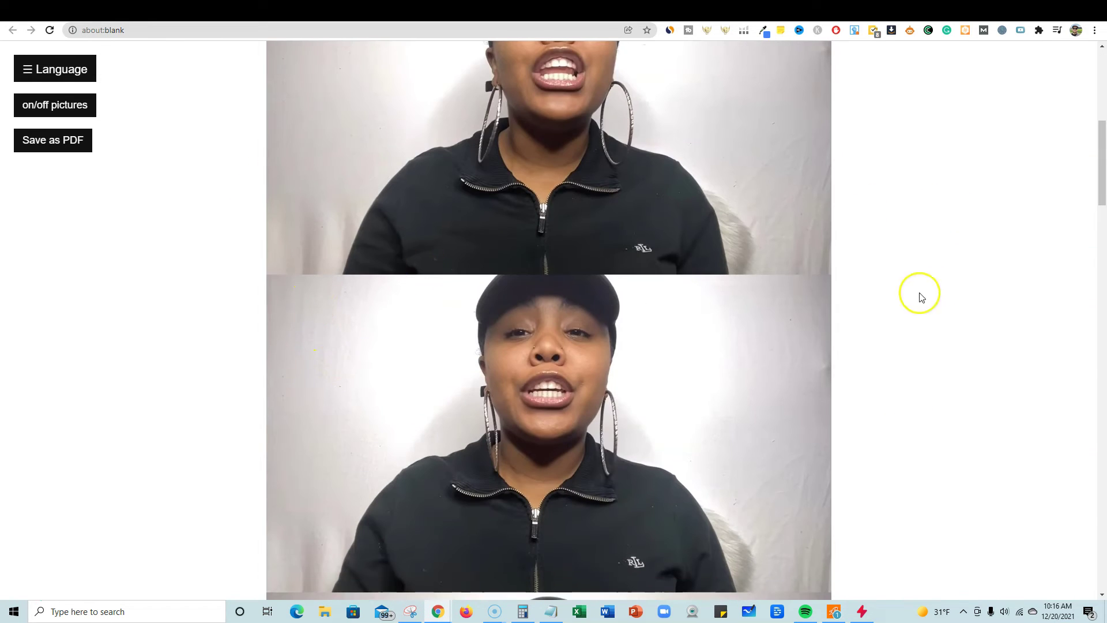
scroll(524, 369, down, 3)
scroll(525, 369, down, 3)
scroll(525, 368, down, 3)
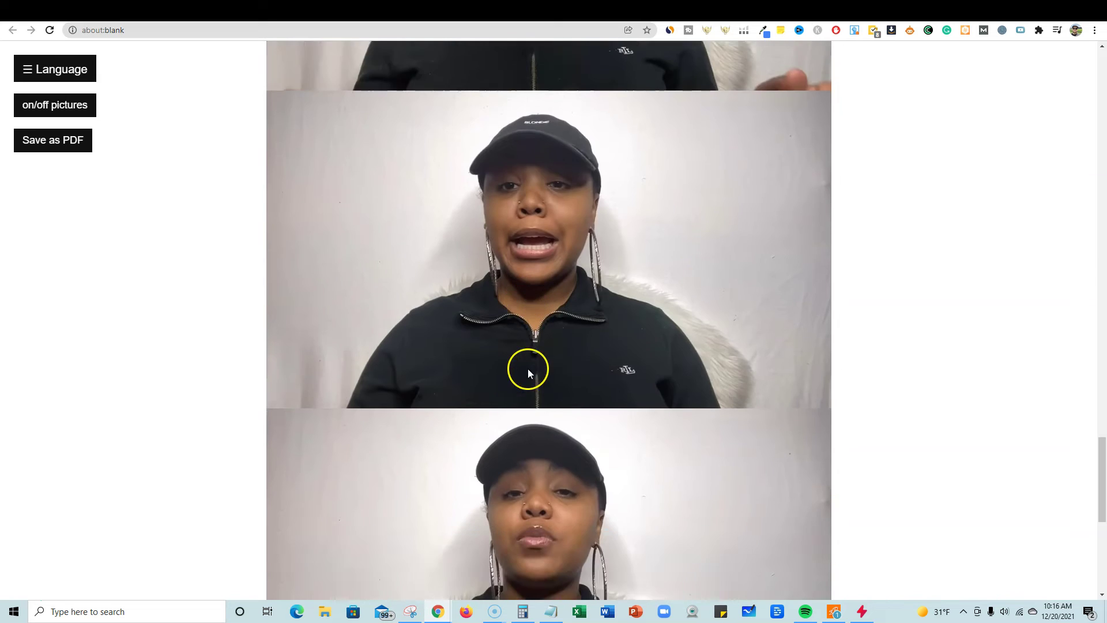
scroll(528, 368, down, 5)
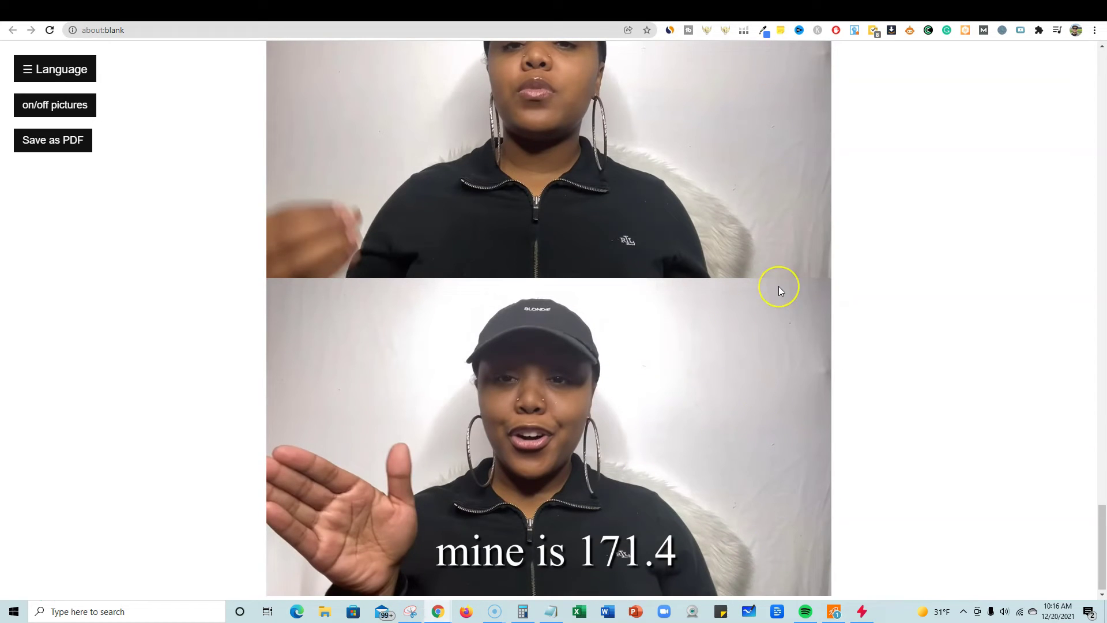
scroll(778, 291, up, 10)
scroll(778, 291, up, 10)
scroll(778, 291, up, 5)
scroll(778, 291, up, 10)
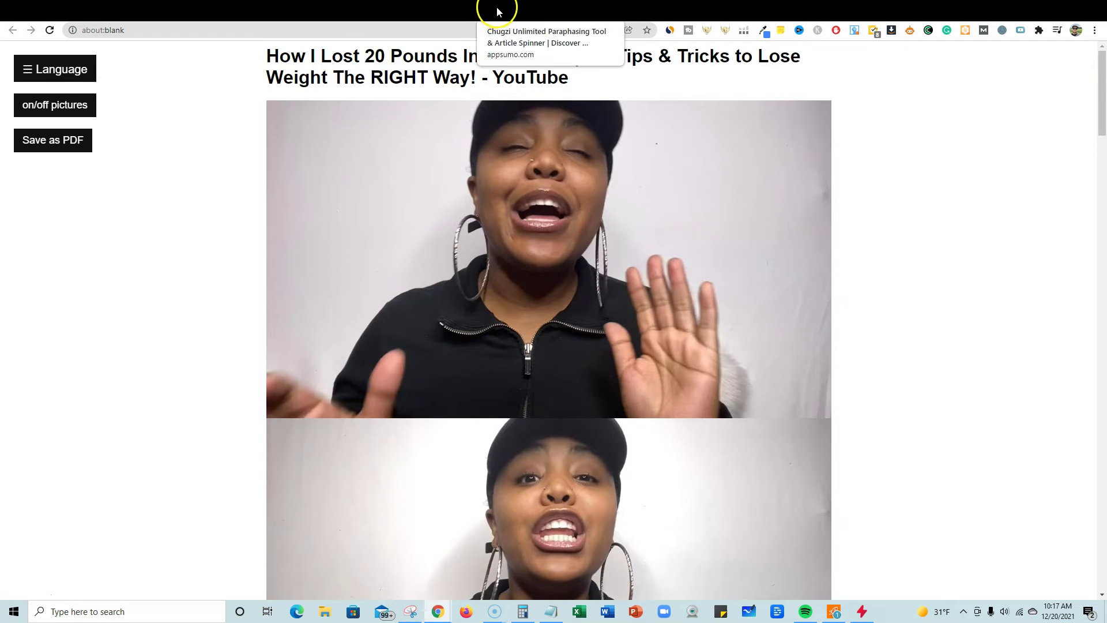
click(618, 11)
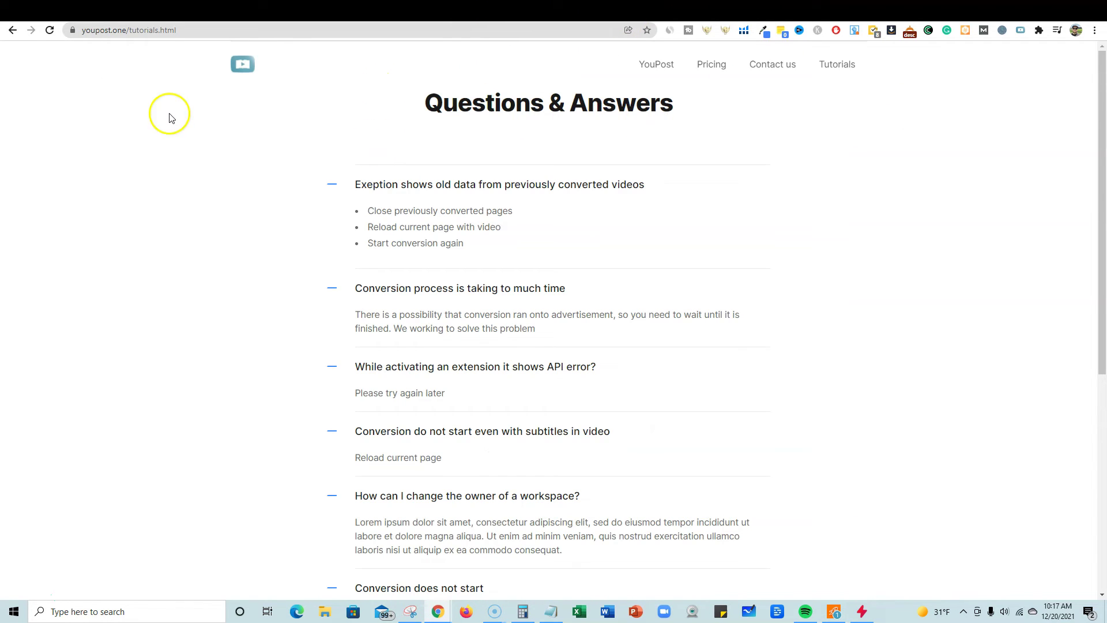
click(655, 64)
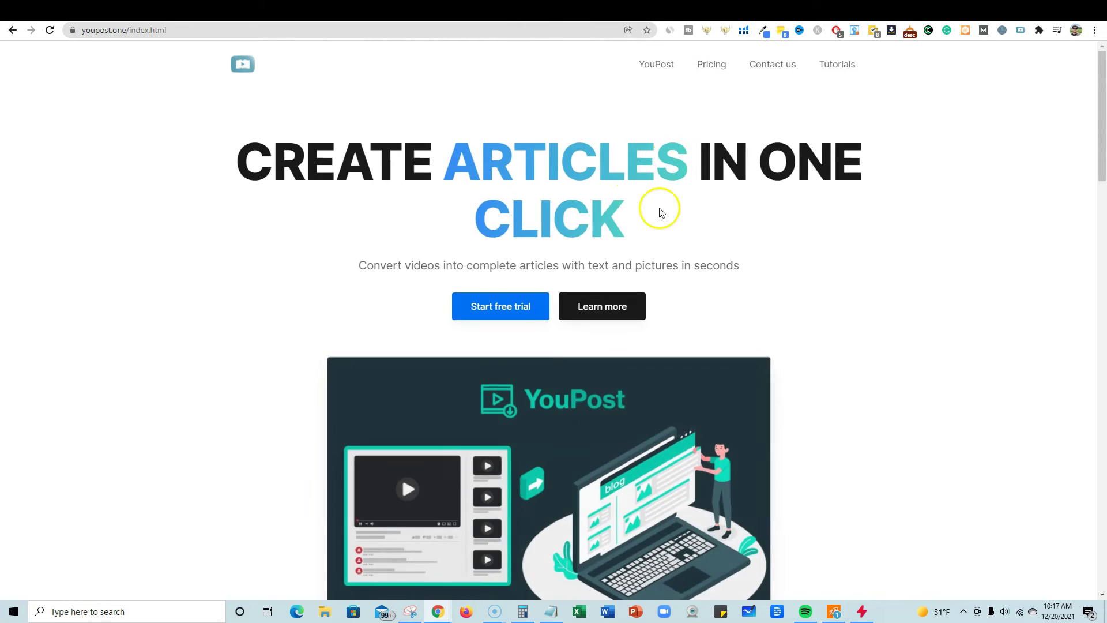
scroll(813, 281, down, 5)
scroll(811, 286, down, 5)
scroll(811, 291, down, 5)
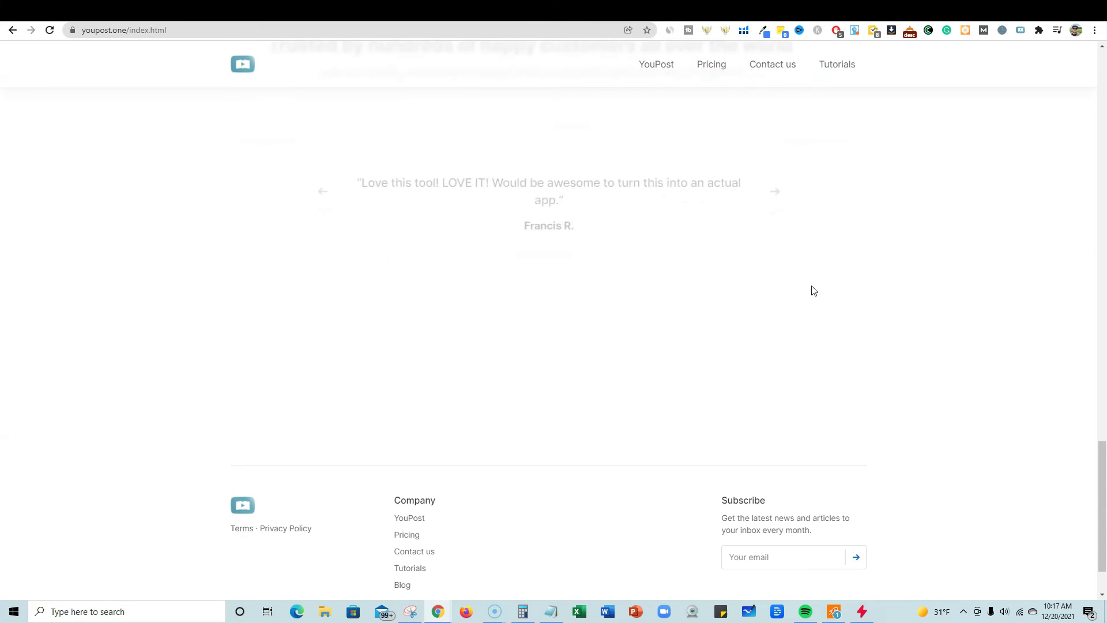
scroll(811, 292, up, 3)
scroll(811, 291, up, 8)
scroll(811, 290, up, 5)
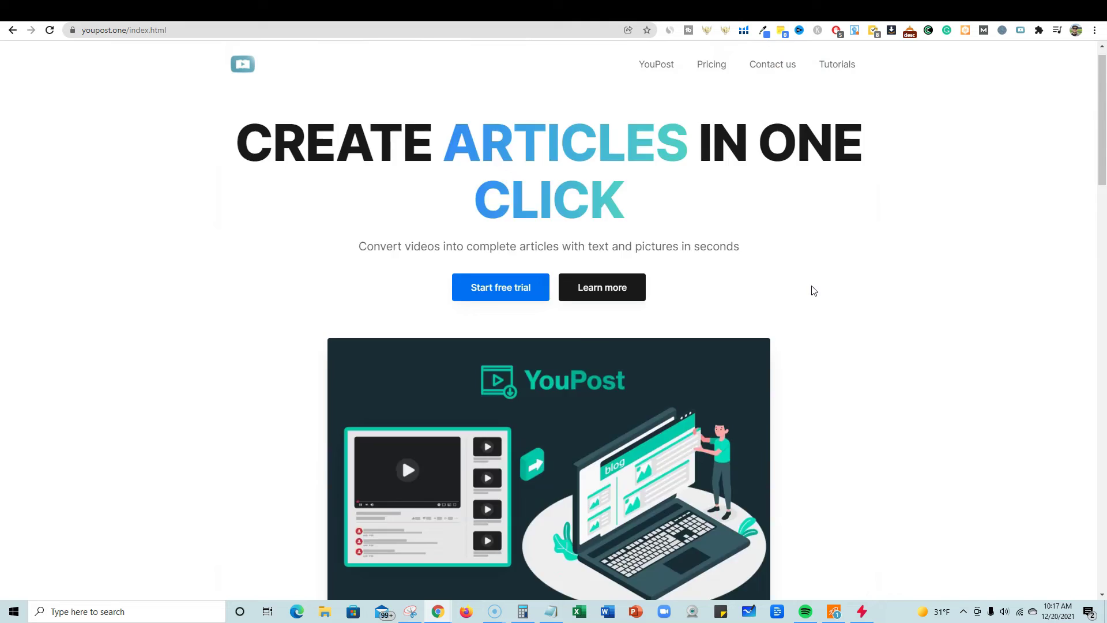
scroll(811, 290, down, 5)
scroll(958, 331, down, 3)
scroll(961, 335, down, 2)
scroll(960, 336, up, 5)
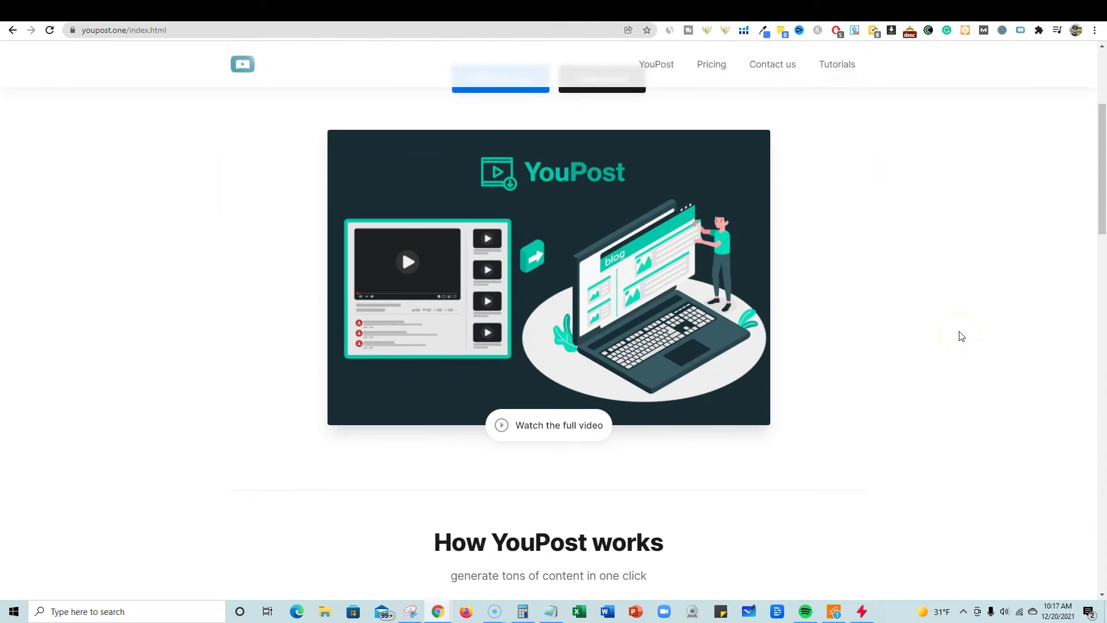
scroll(959, 336, up, 2)
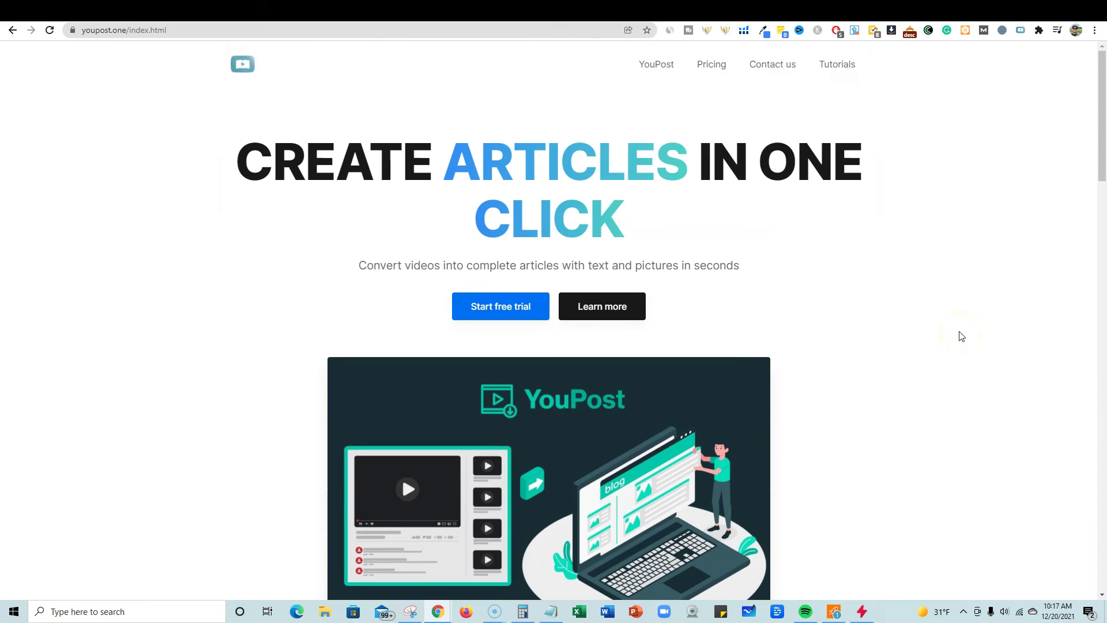
Switch to the AppSumo YouPost deal tab to review its plans and pinned founder post.
click(611, 21)
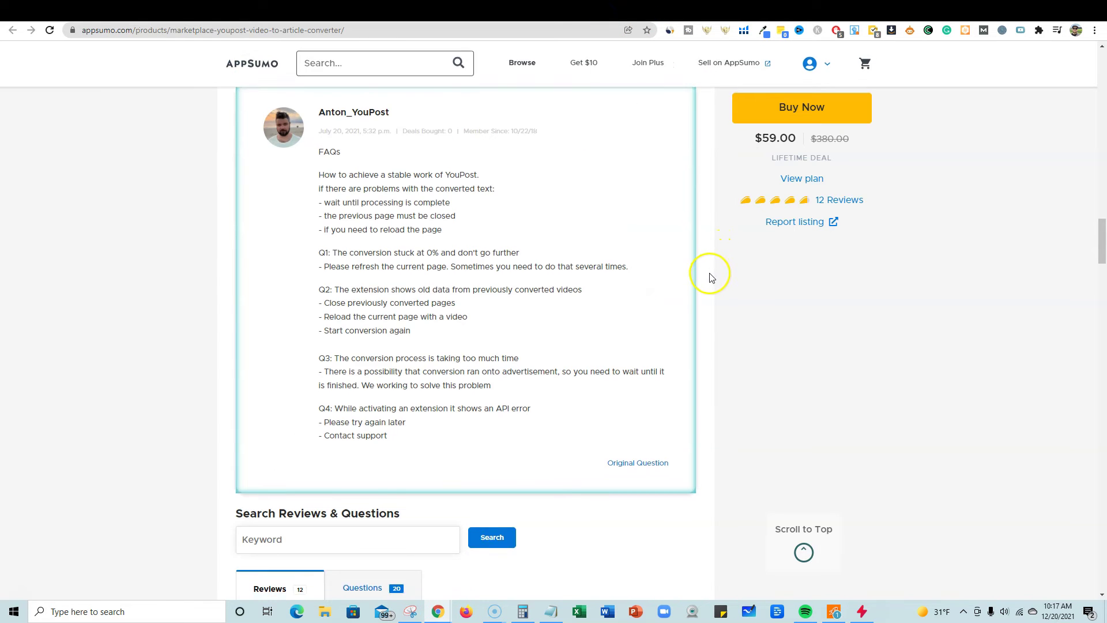
scroll(711, 269, down, 5)
scroll(708, 281, down, 1)
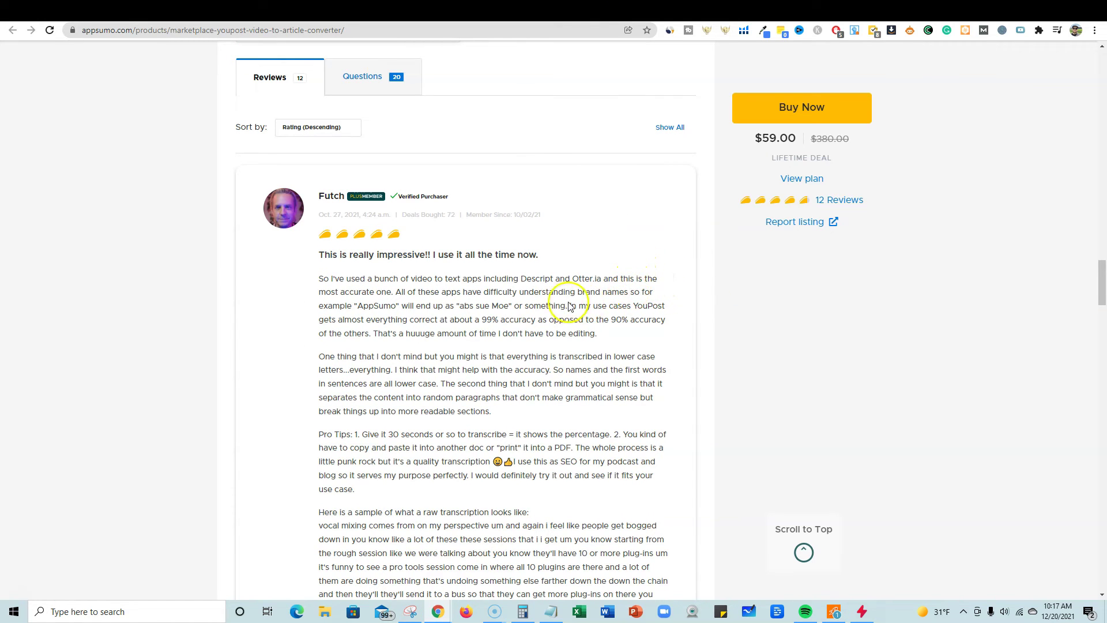
scroll(568, 305, down, 1)
scroll(494, 526, up, 10)
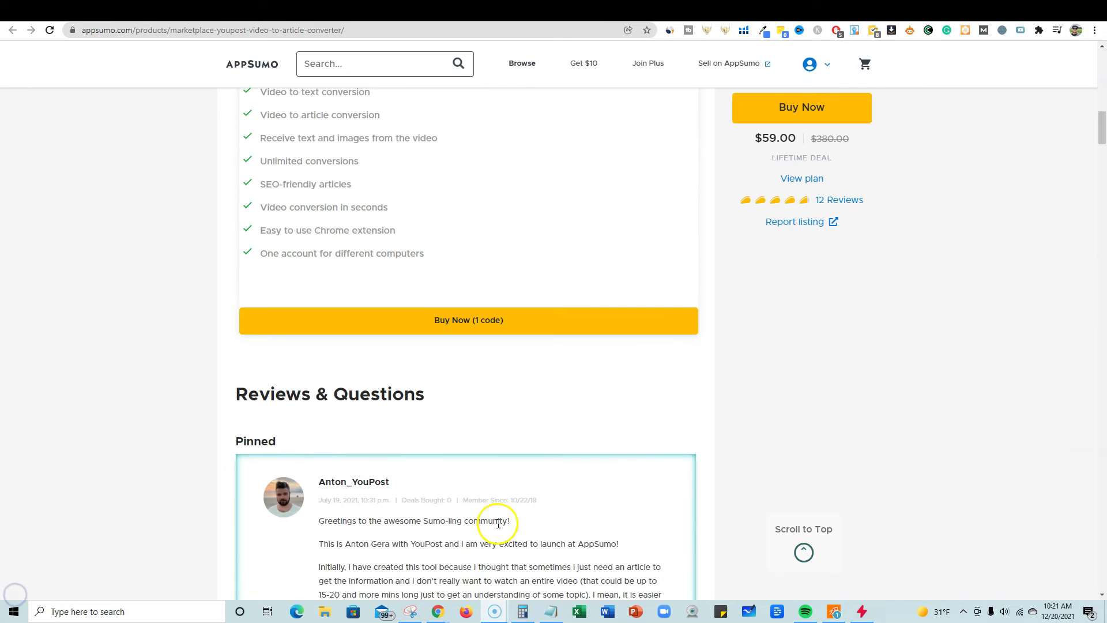
scroll(498, 523, up, 2)
scroll(569, 512, up, 2)
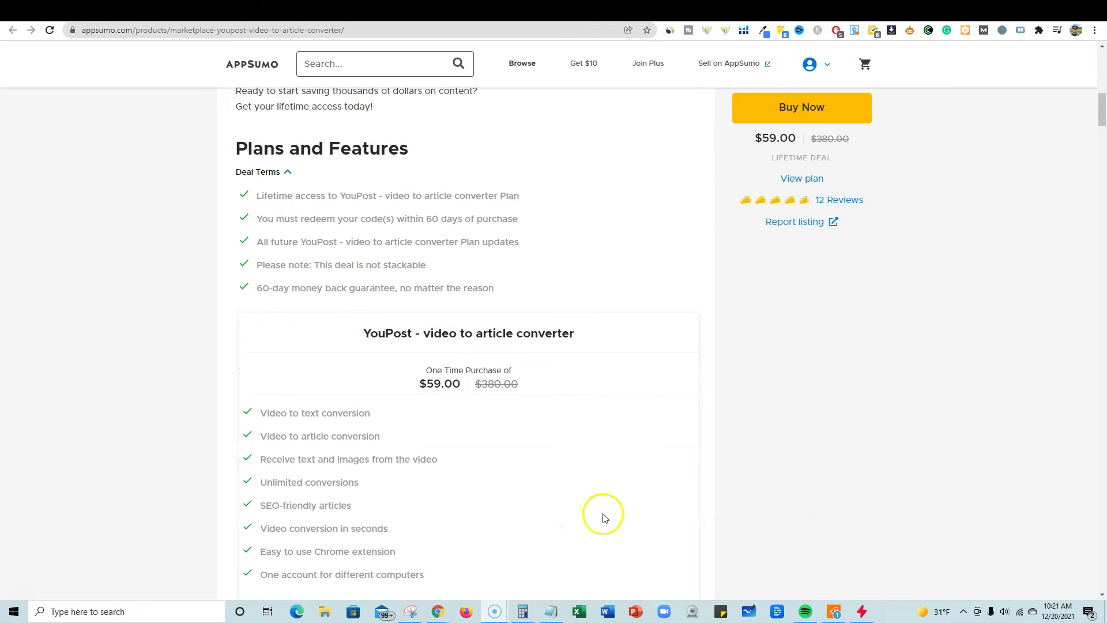
scroll(604, 518, down, 1)
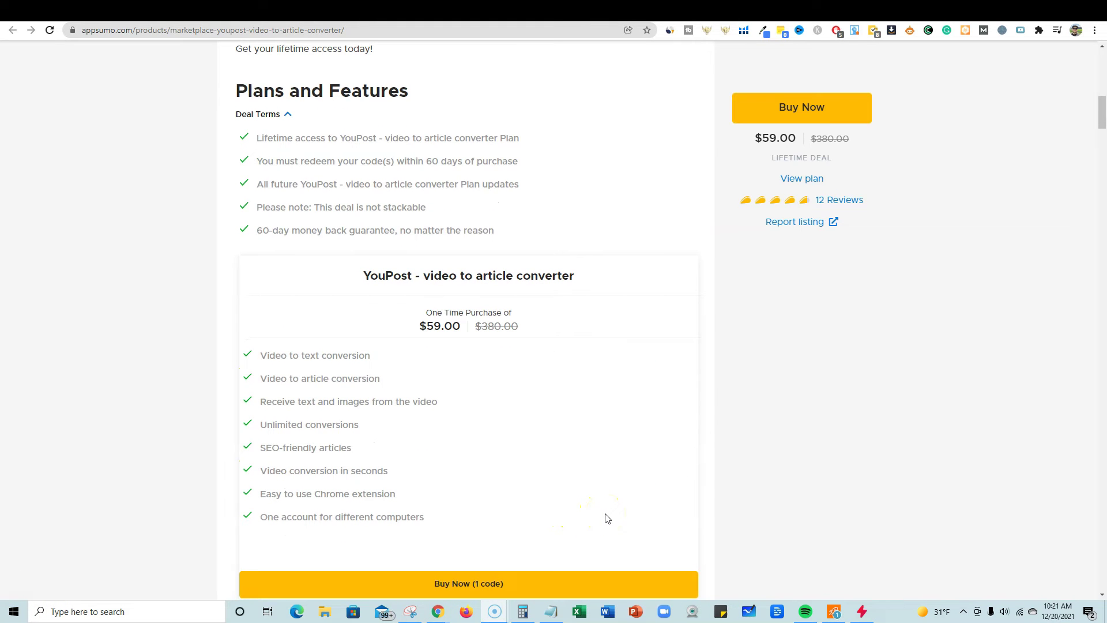
scroll(609, 511, up, 1)
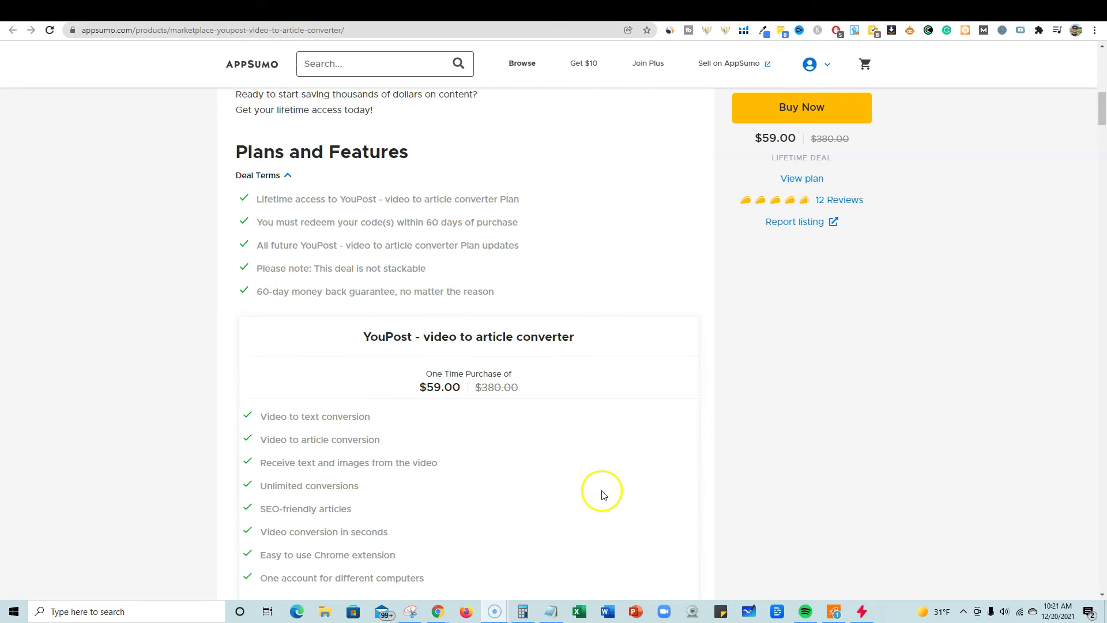
scroll(609, 510, up, 3)
scroll(871, 190, down, 3)
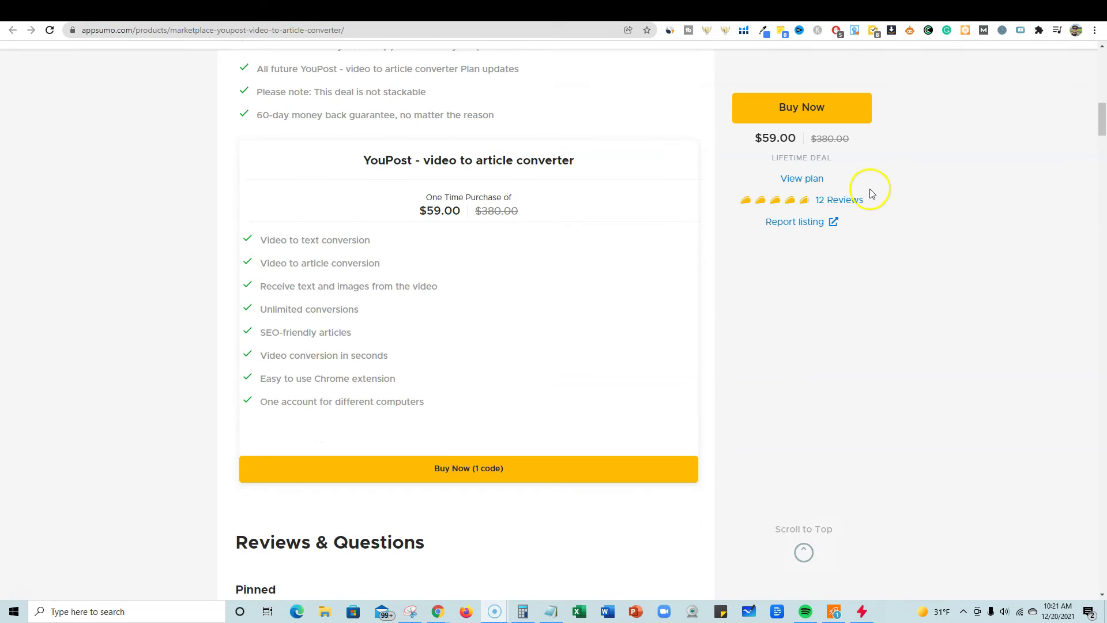
scroll(689, 217, down, 3)
scroll(631, 229, down, 3)
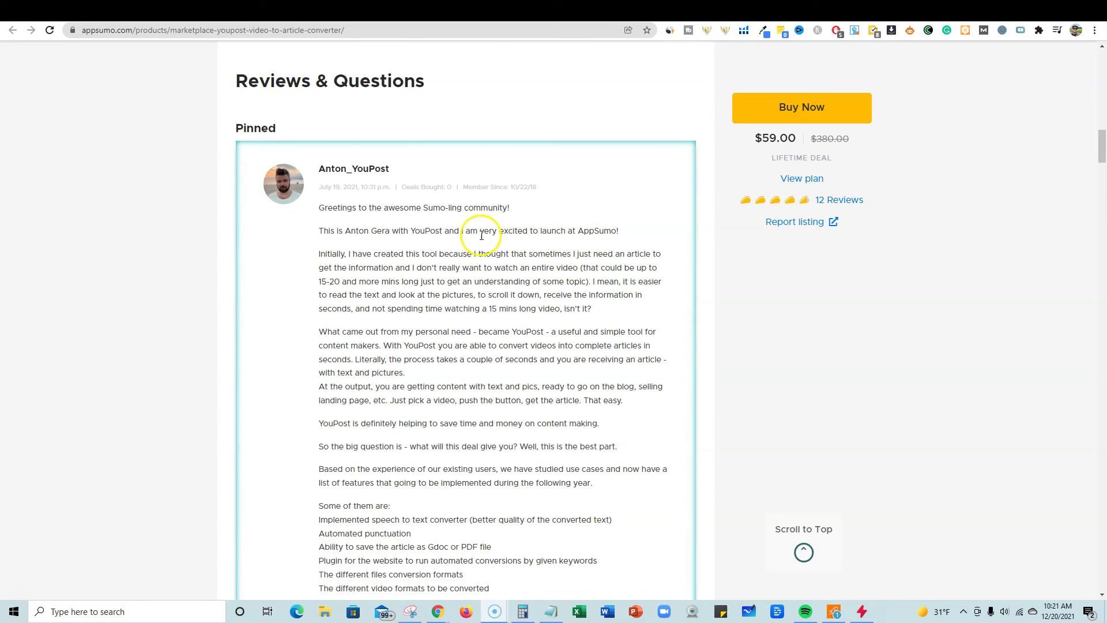
scroll(544, 312, down, 5)
scroll(545, 302, down, 4)
scroll(526, 296, up, 5)
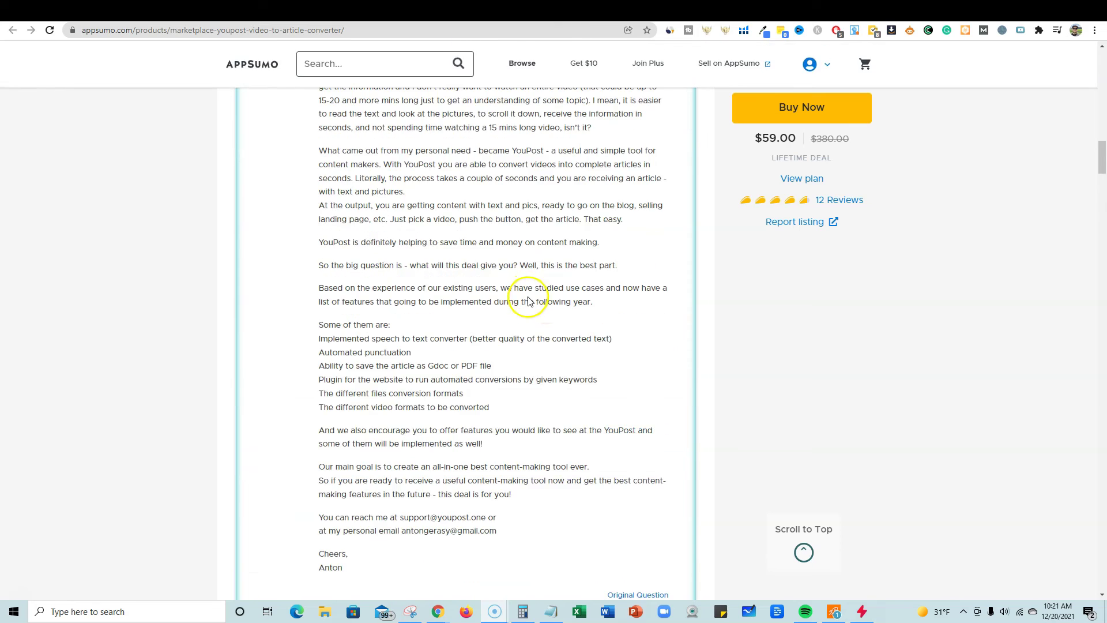
scroll(525, 297, down, 5)
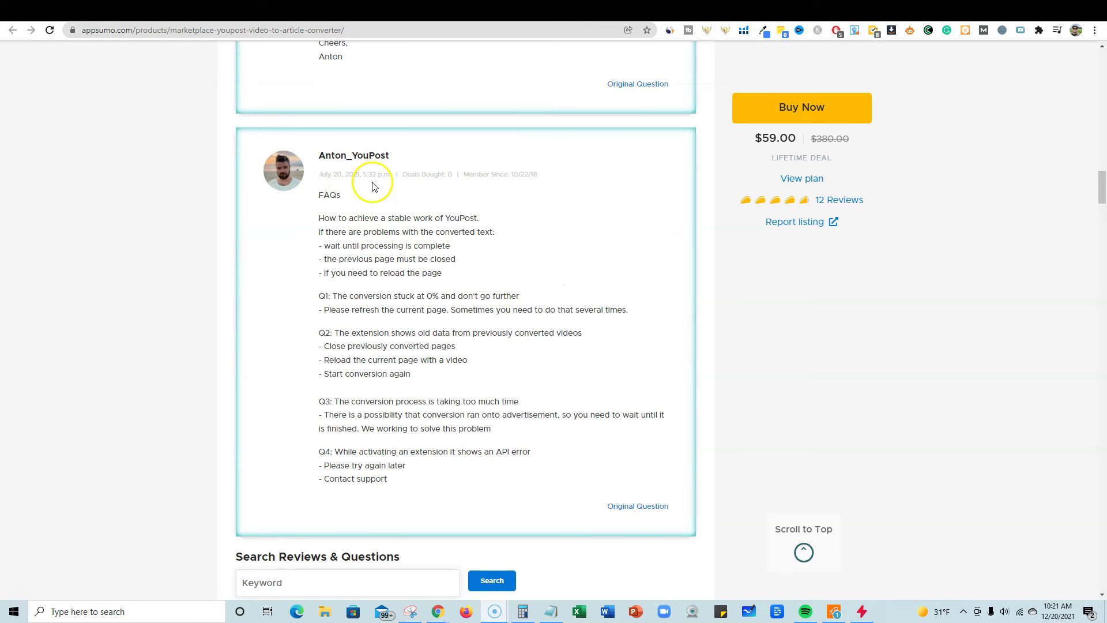
scroll(466, 383, down, 1)
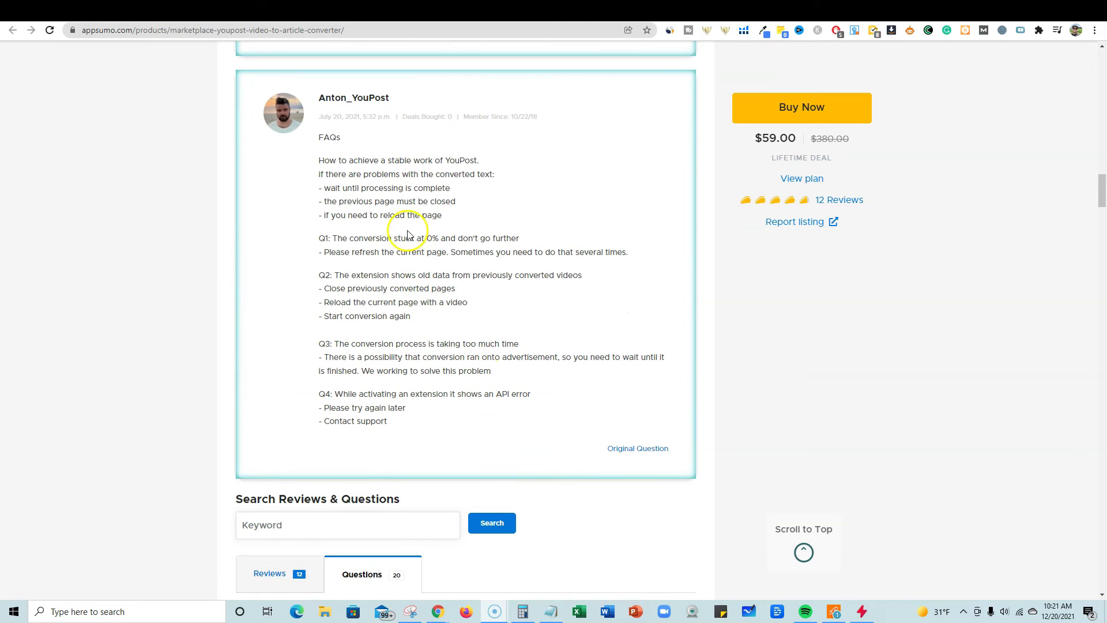
mouse_move(330, 238)
mouse_down()
mouse_move(430, 237)
mouse_move(490, 418)
mouse_up()
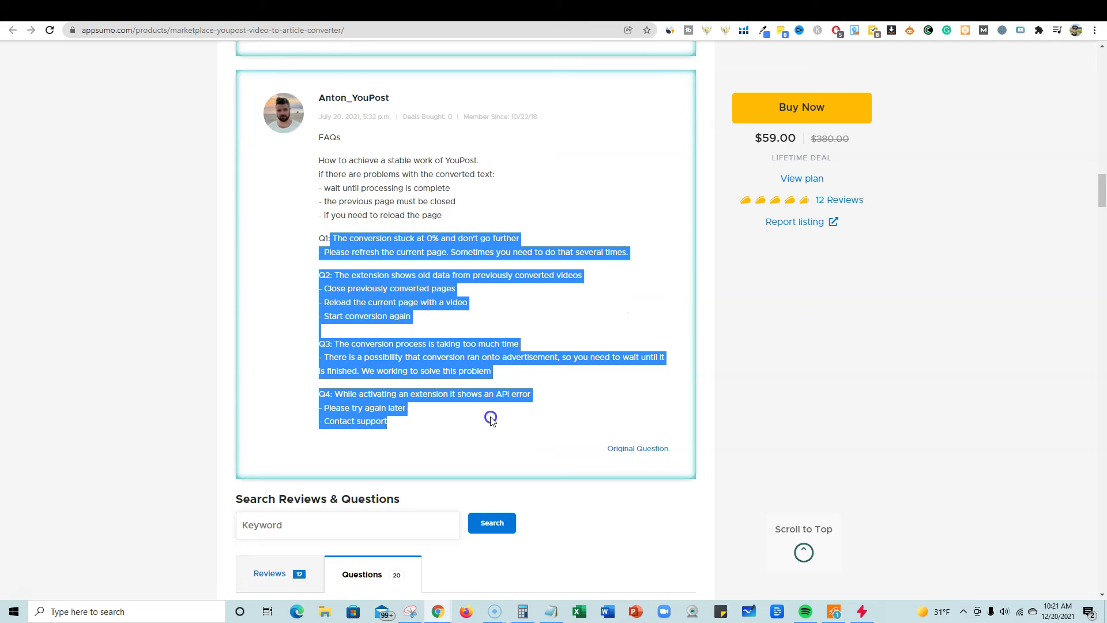
scroll(489, 415, down, 4)
scroll(385, 402, down, 2)
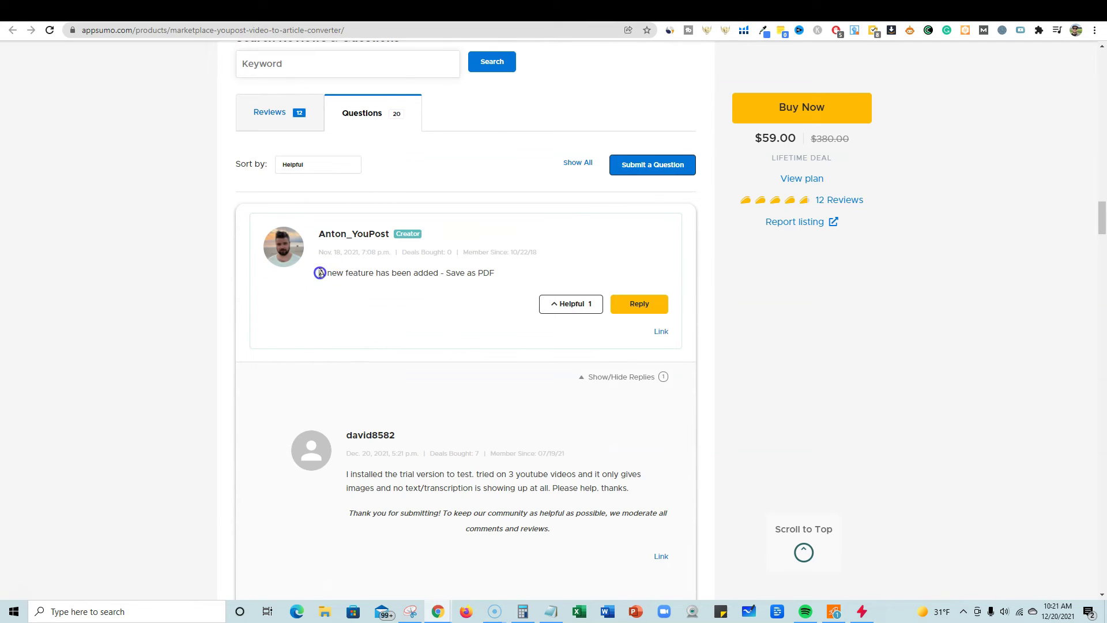
drag(319, 273, 513, 281)
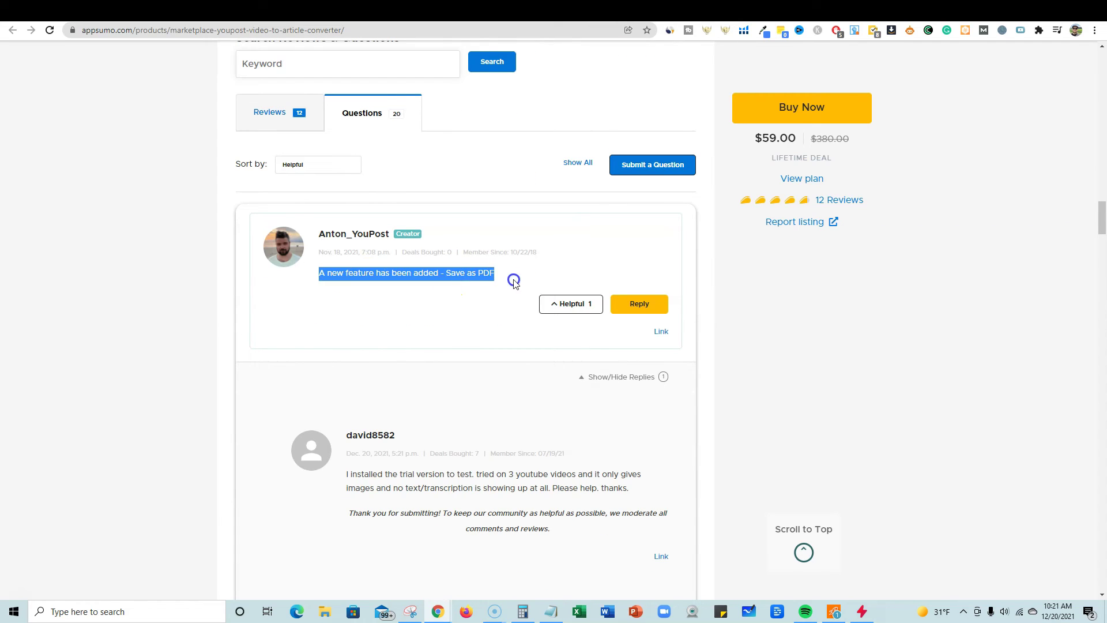
Read the Save as PDF and pictures on/off announcements and a customer's cache complaint, highlighting each in turn.
click(514, 281)
scroll(433, 325, down, 3)
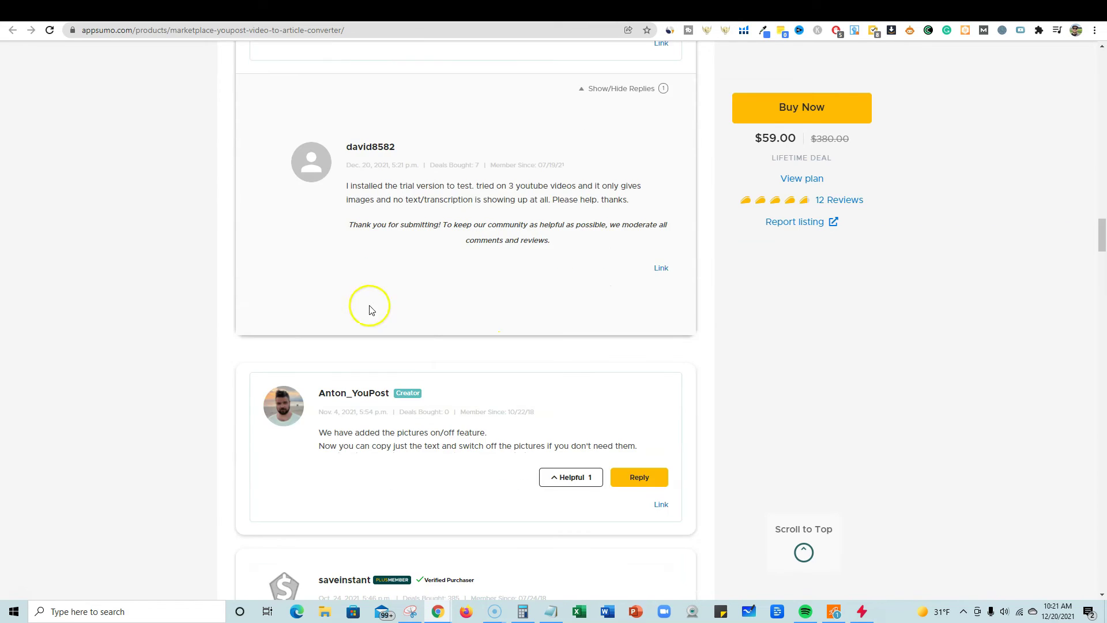
scroll(362, 205, up, 3)
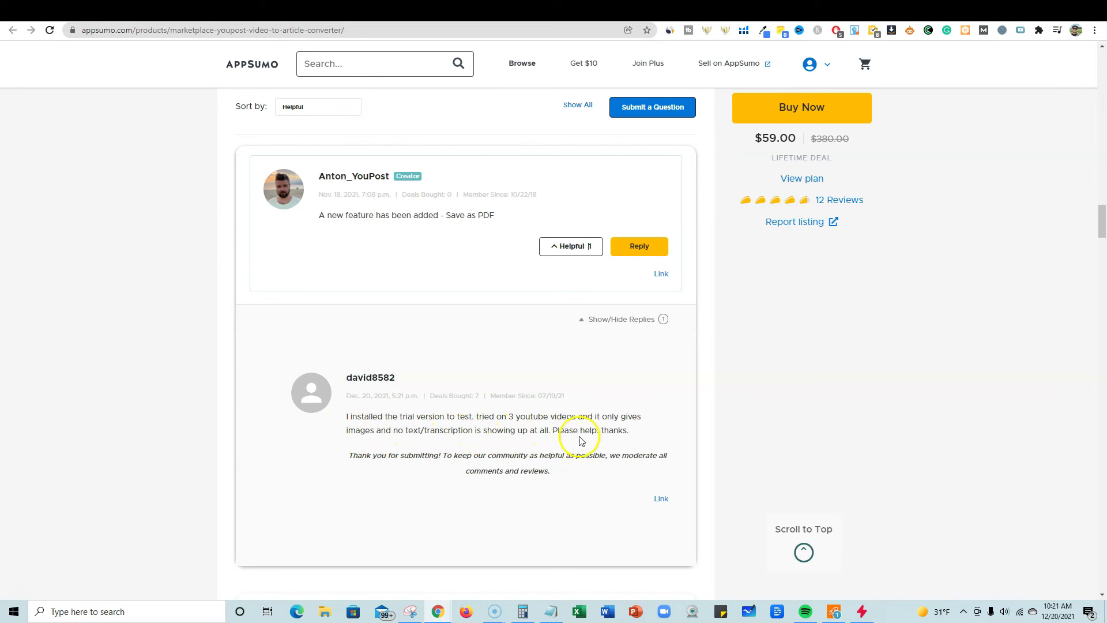
scroll(398, 452, down, 3)
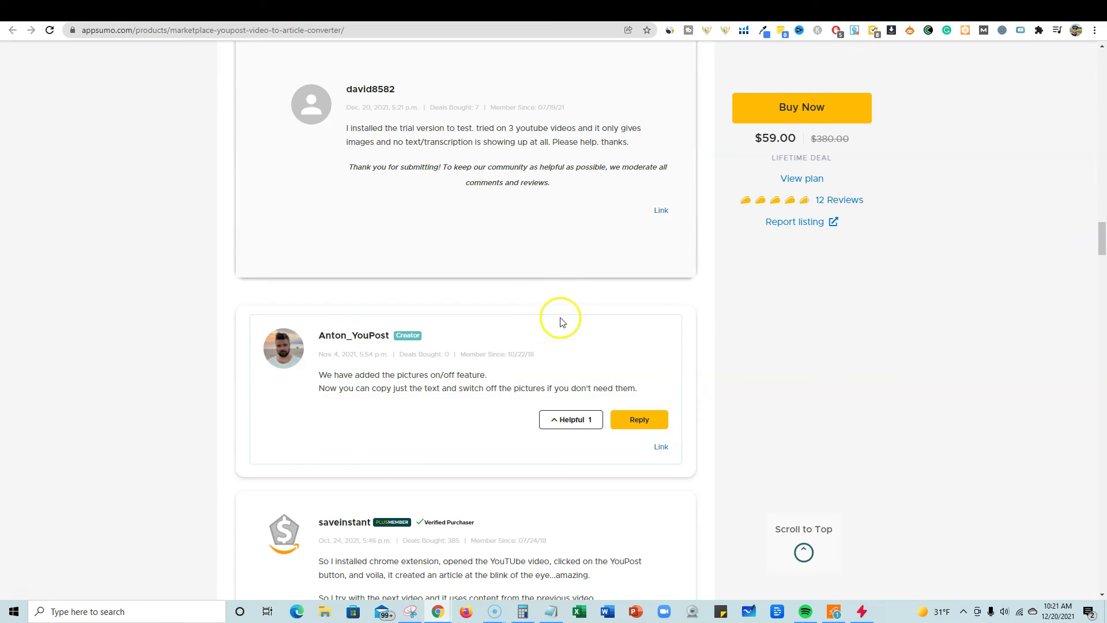
scroll(563, 321, up, 1)
scroll(544, 302, down, 1)
drag(324, 375, 412, 376)
drag(510, 373, 641, 391)
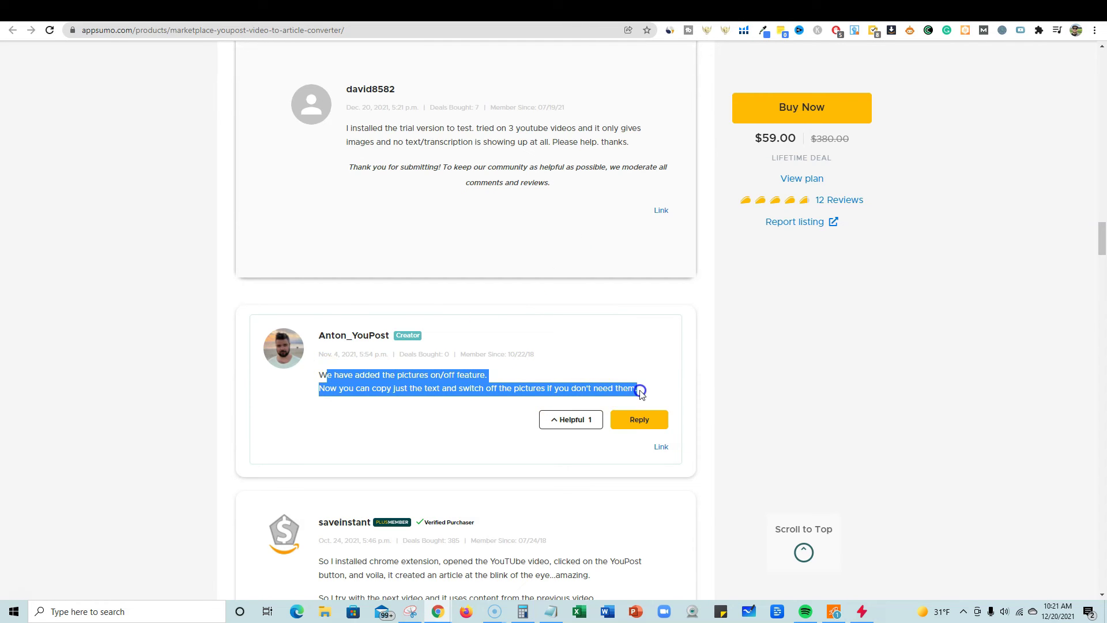
click(457, 383)
scroll(433, 372, down, 1)
scroll(425, 366, down, 2)
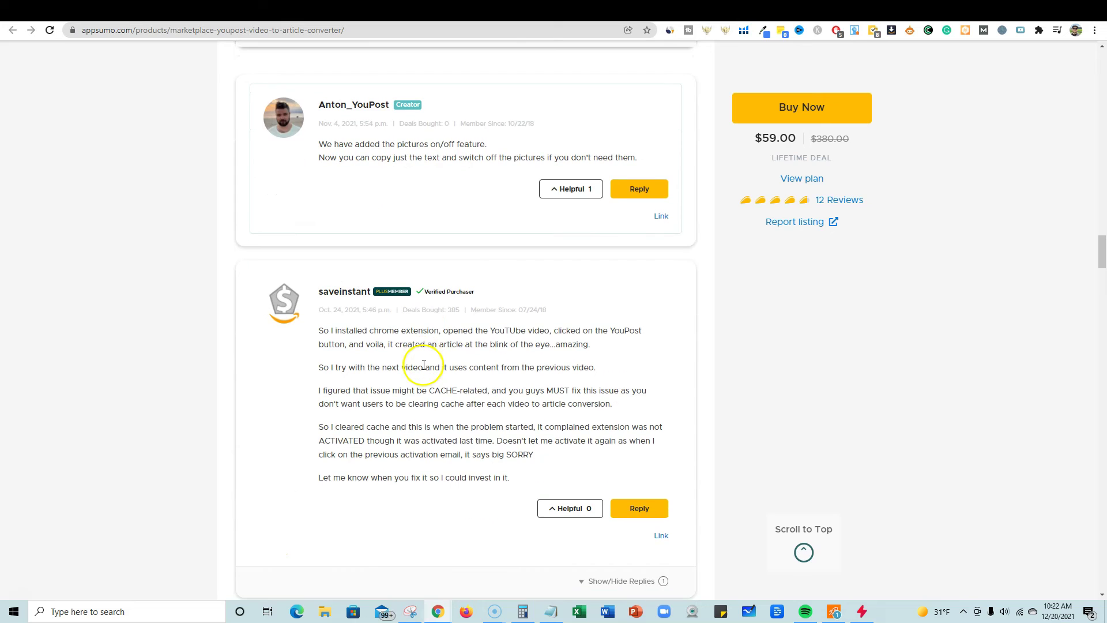
drag(315, 334, 618, 486)
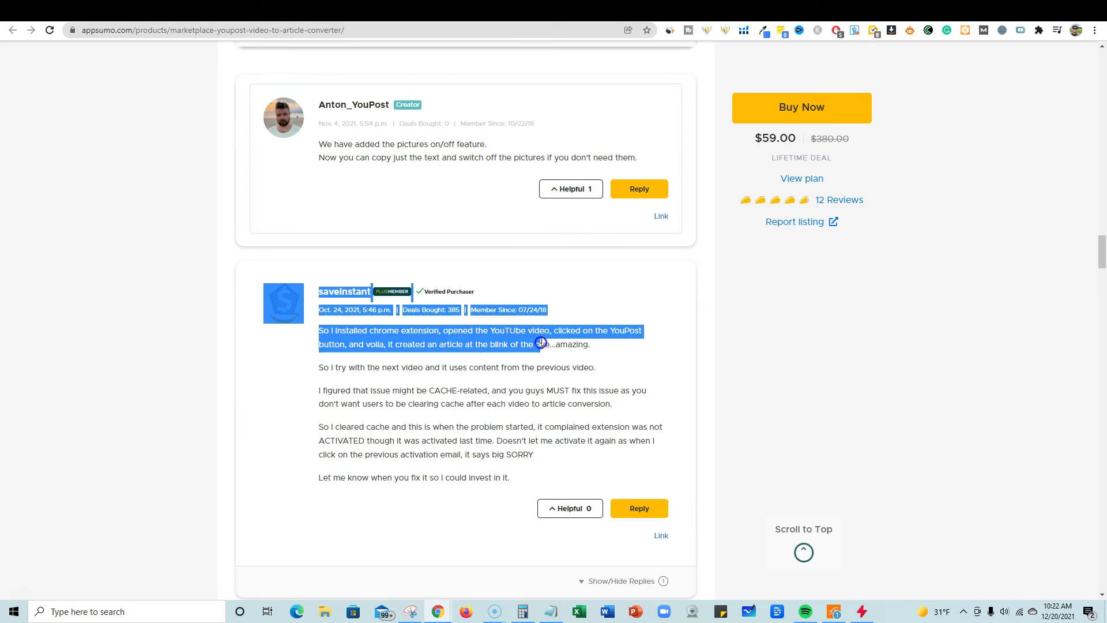
scroll(613, 477, down, 1)
scroll(516, 407, down, 3)
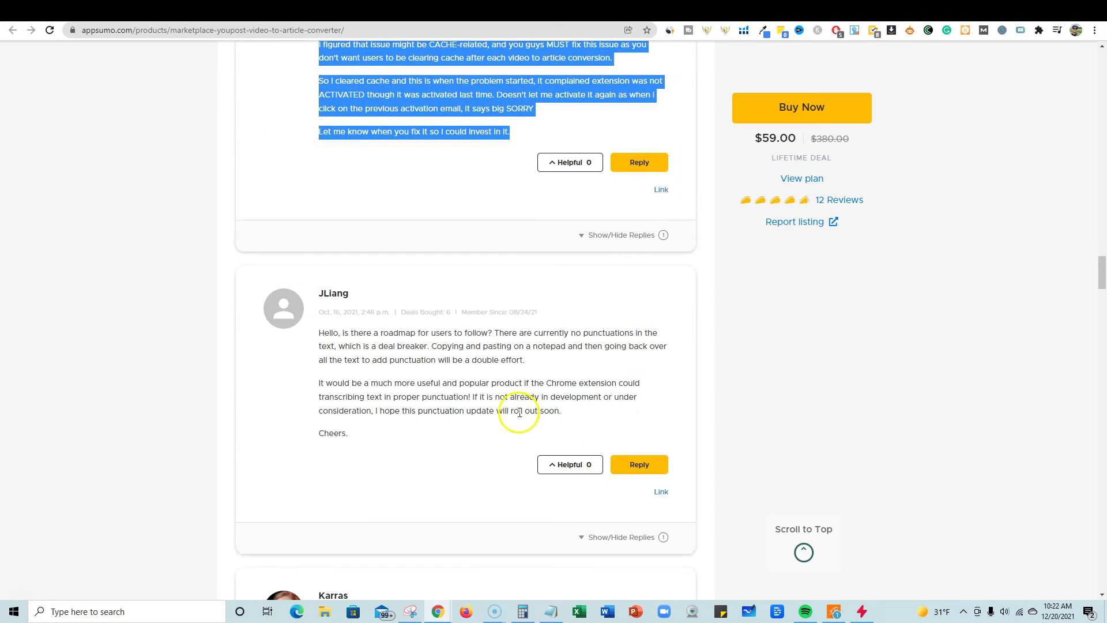
scroll(517, 408, up, 2)
scroll(468, 388, up, 2)
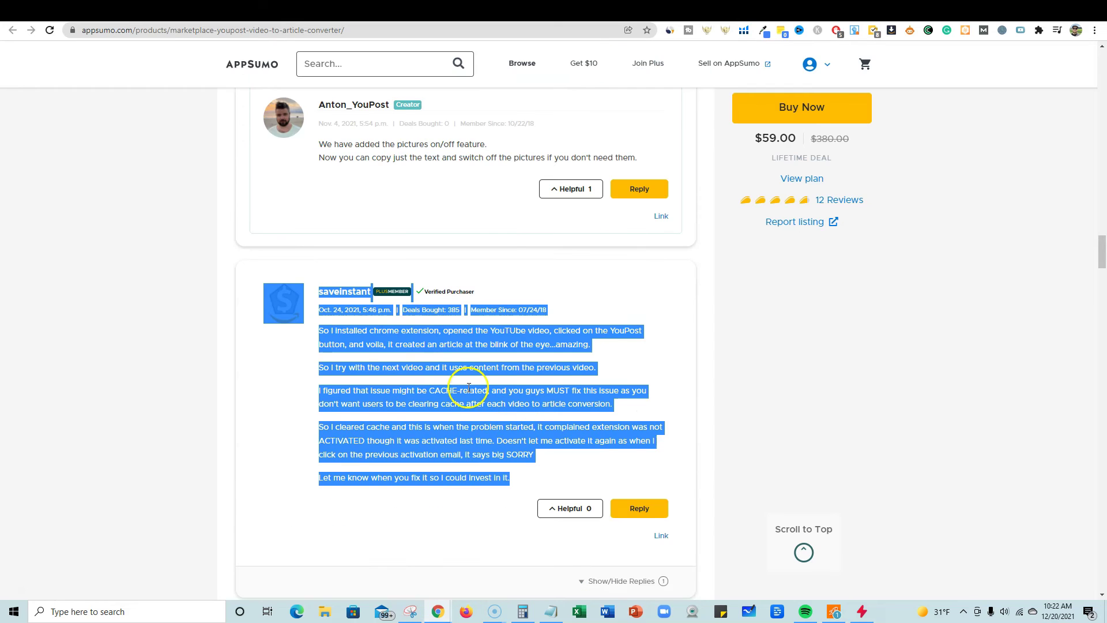
click(375, 334)
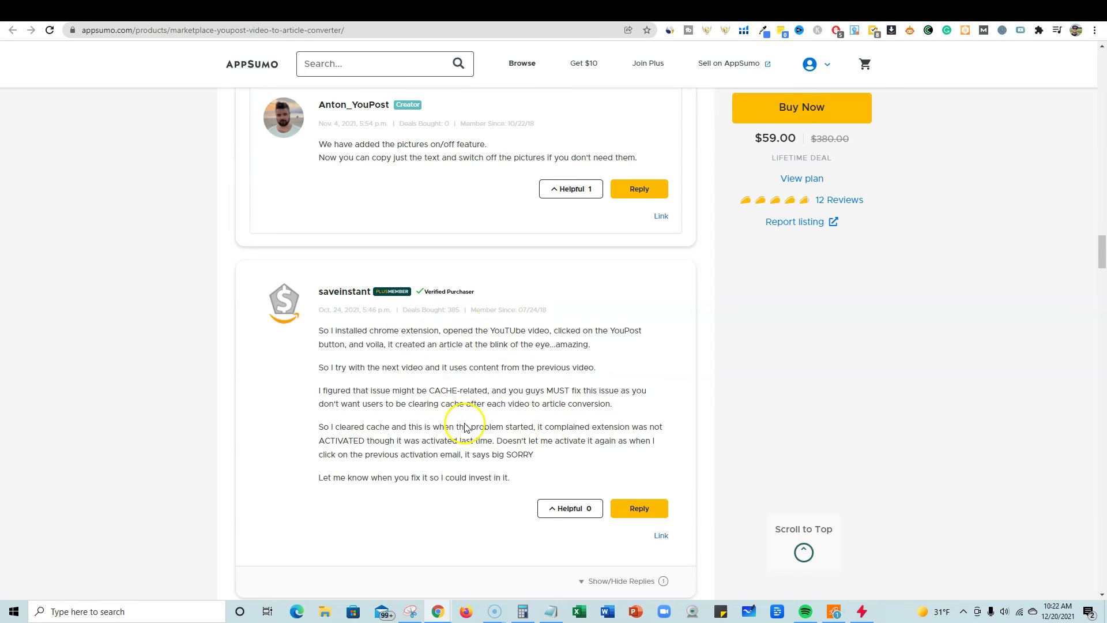
scroll(464, 428, down, 4)
scroll(364, 335, up, 4)
scroll(389, 340, up, 5)
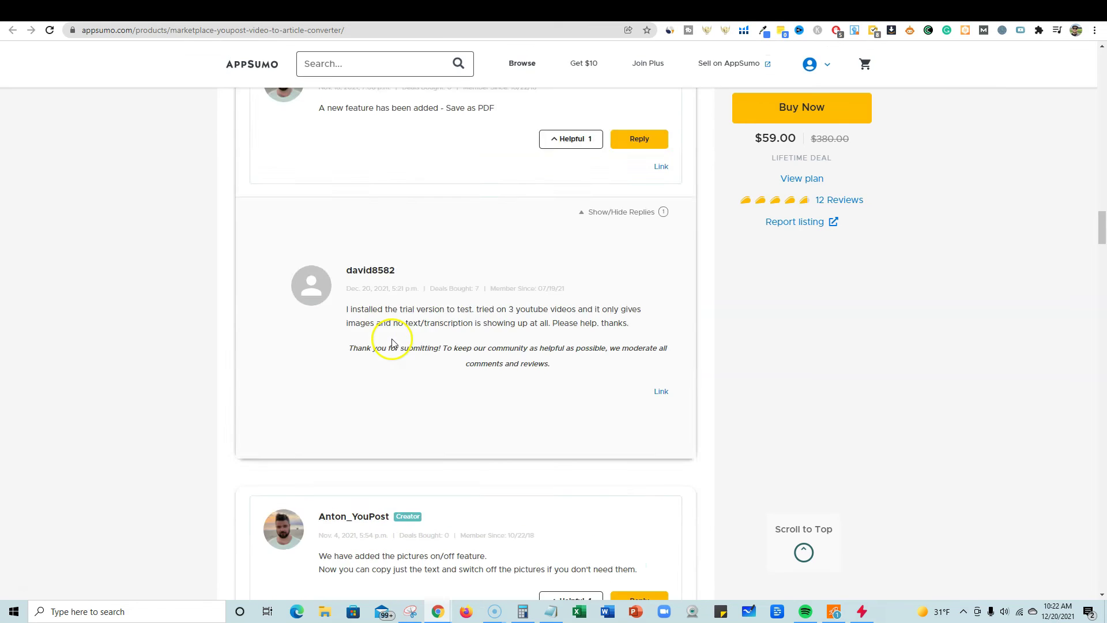
scroll(391, 337, up, 5)
Show Reviews instead of Questions and read the Futch review's title and first paragraph, highlighting it.
click(270, 396)
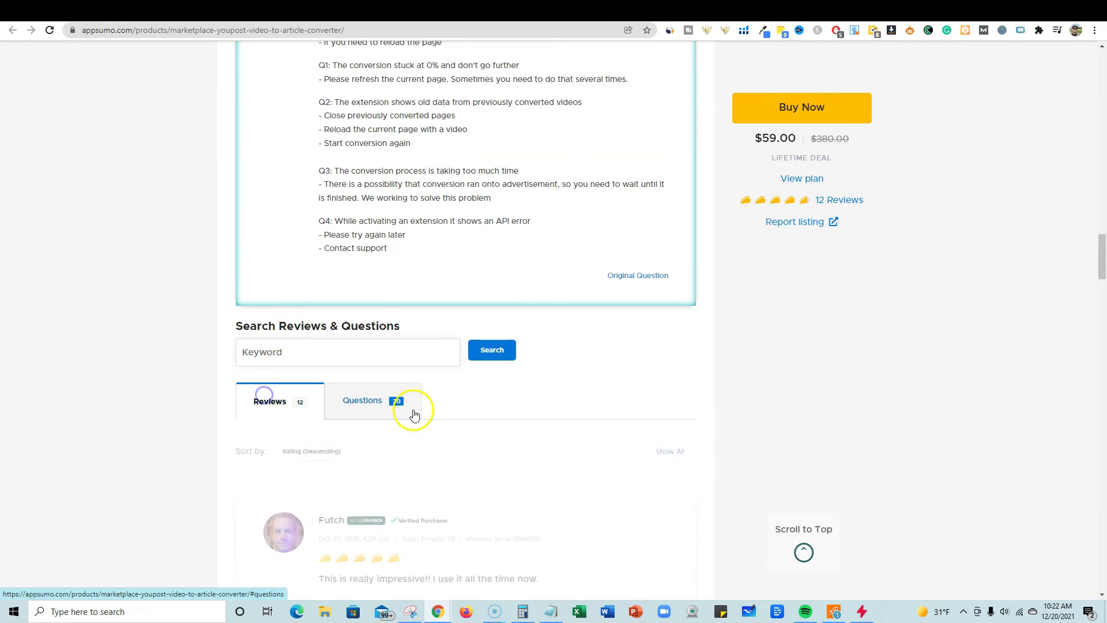
scroll(385, 381, down, 3)
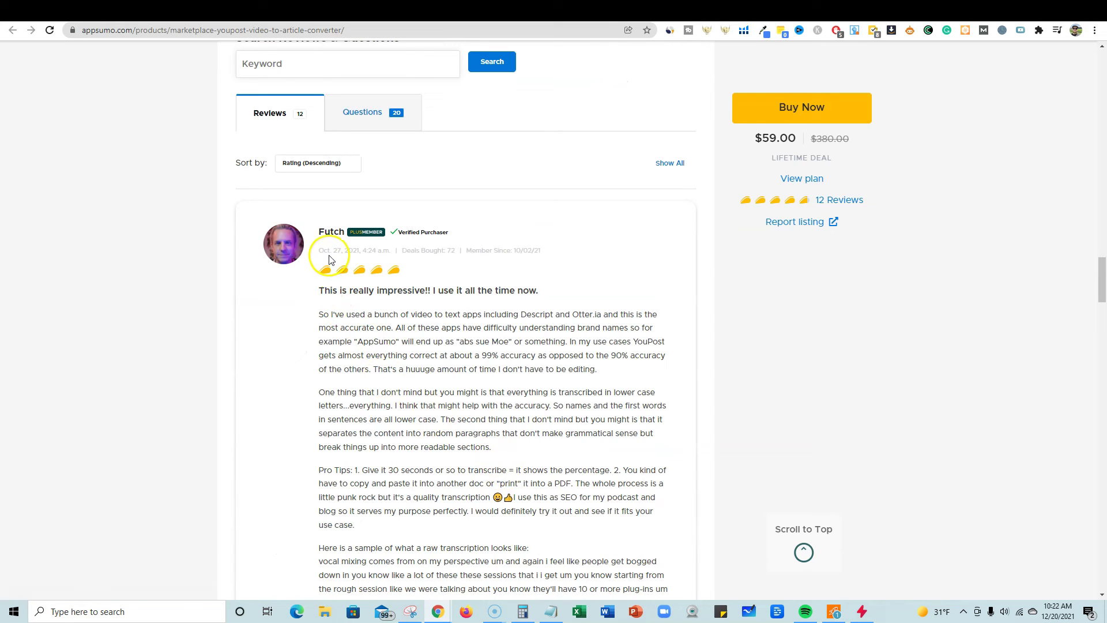
mouse_move(319, 290)
mouse_down()
mouse_move(522, 329)
mouse_move(516, 312)
mouse_up()
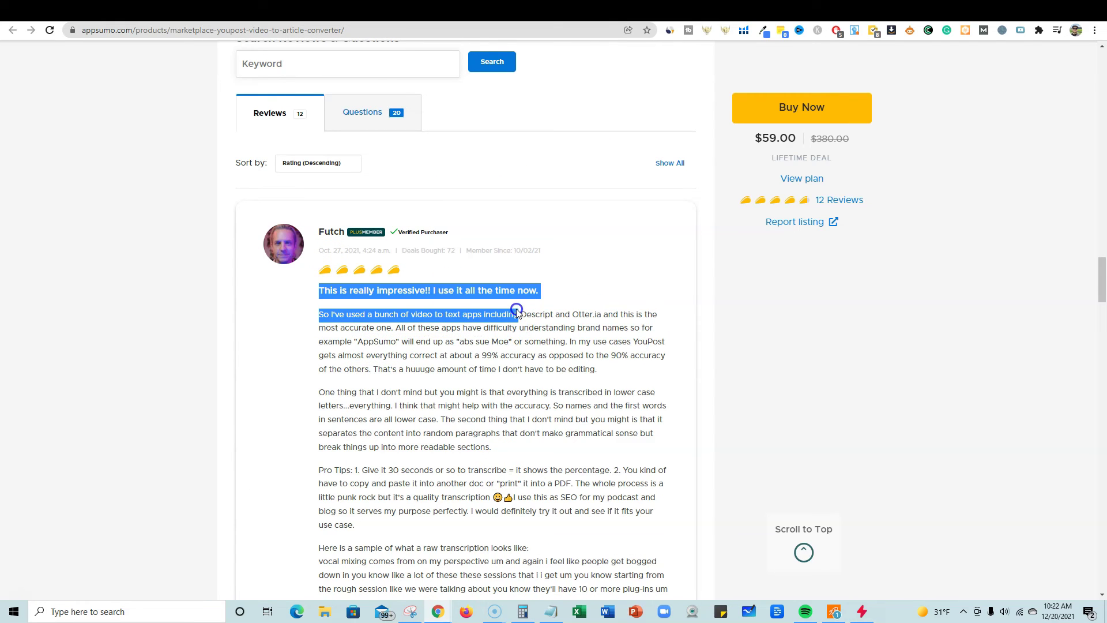
mouse_move(608, 314)
mouse_down()
mouse_move(544, 315)
mouse_move(570, 311)
mouse_up()
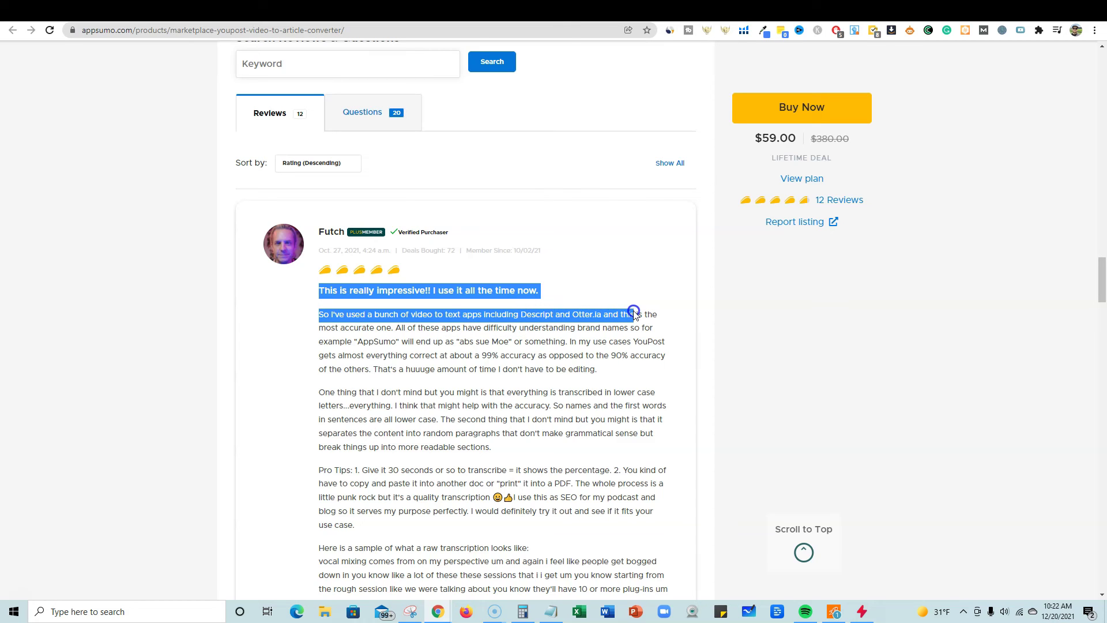
drag(634, 316, 637, 364)
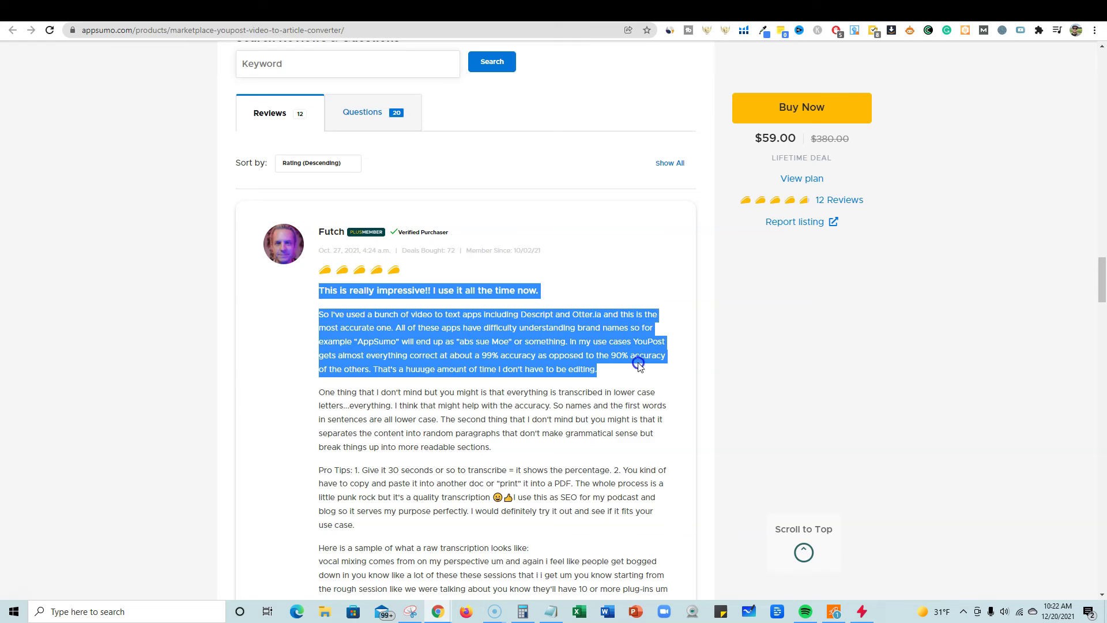
click(406, 425)
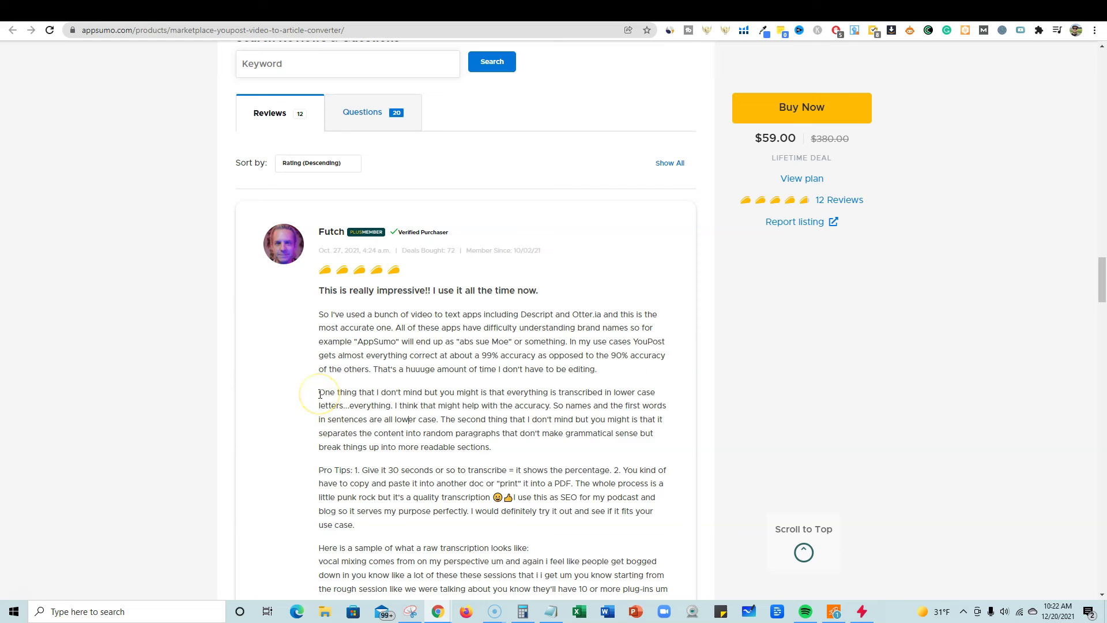
Read the review's opening paragraphs and its raw transcription sample, highlighting and clearing each.
drag(318, 396, 500, 420)
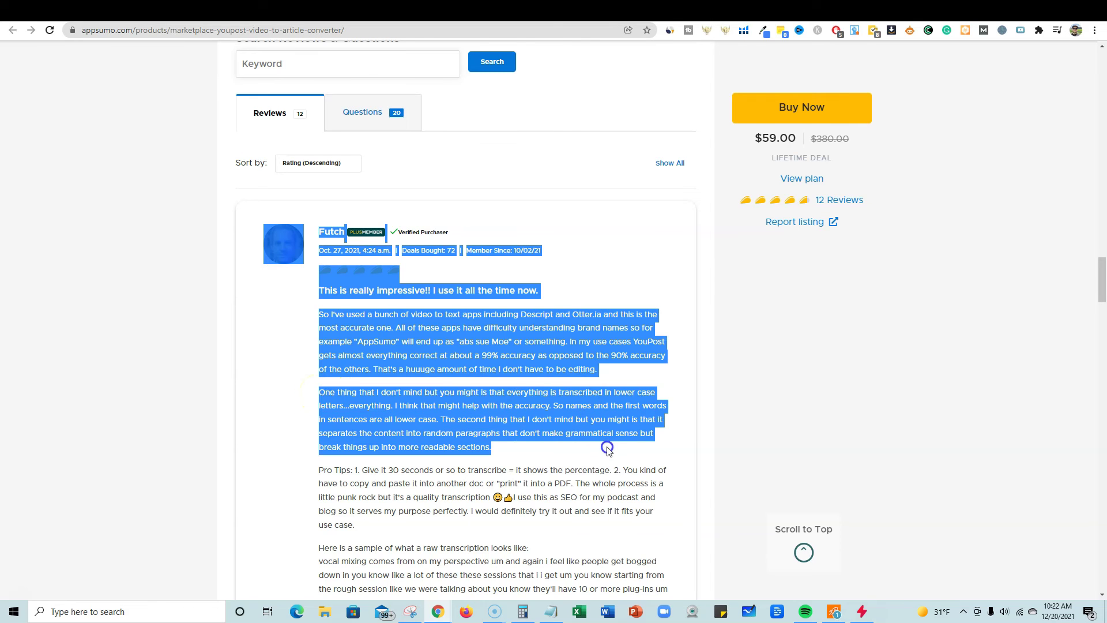
click(501, 420)
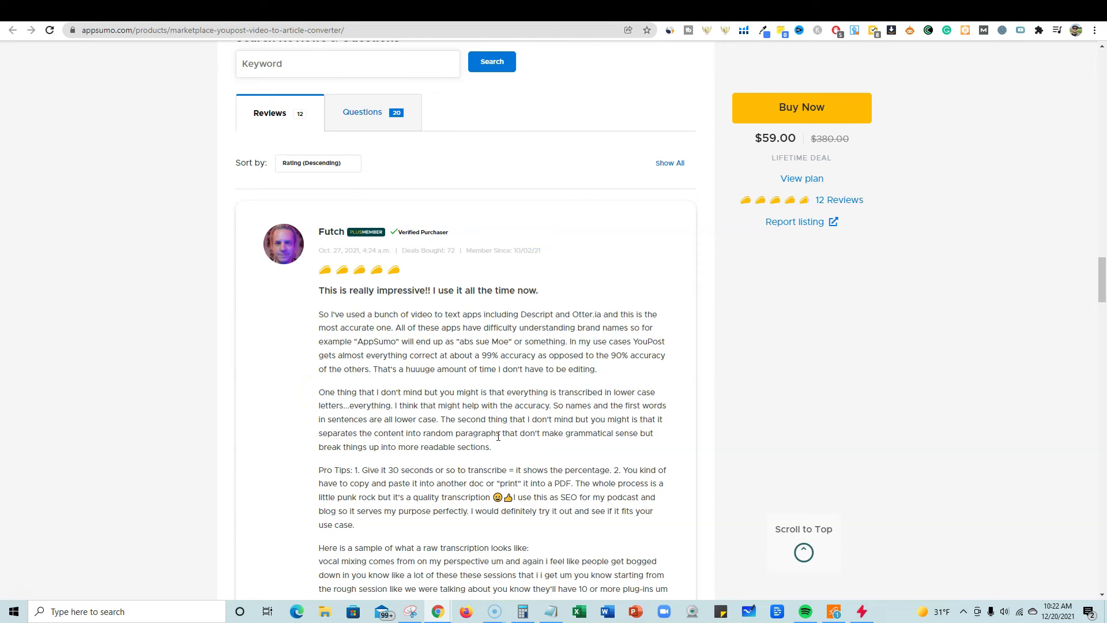
scroll(443, 422, down, 3)
scroll(467, 415, down, 2)
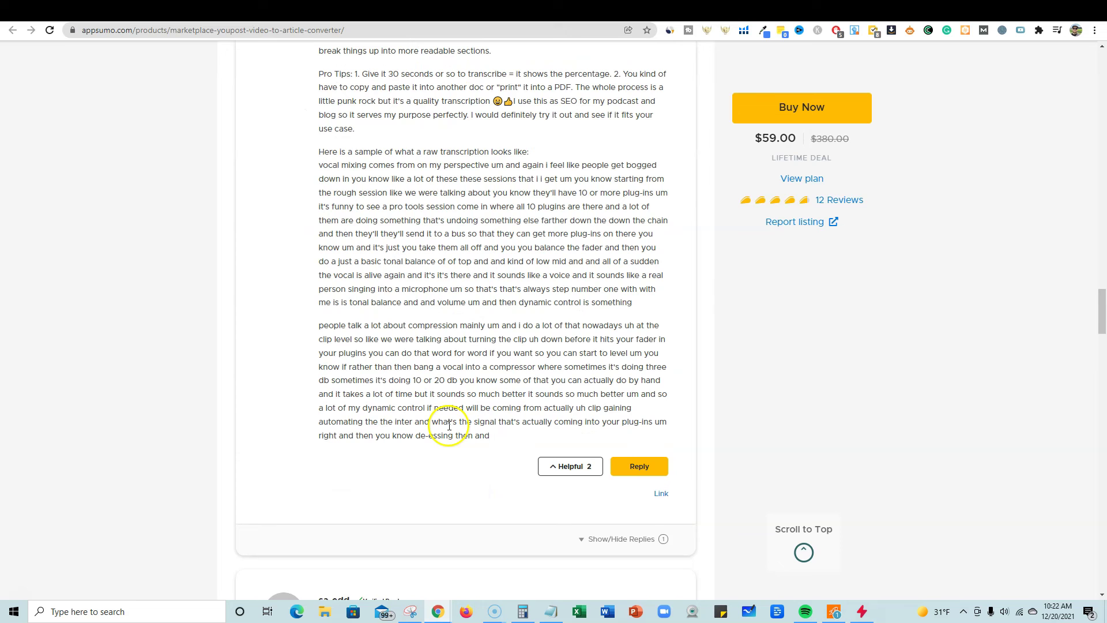
scroll(519, 294, up, 2)
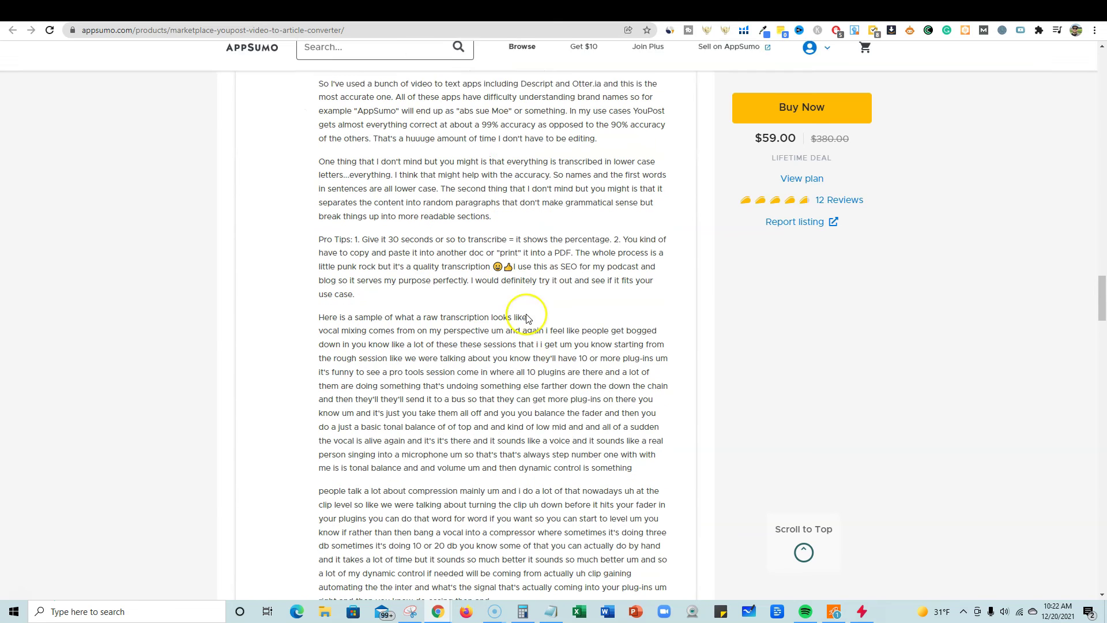
mouse_move(309, 313)
mouse_down()
mouse_move(415, 314)
mouse_move(633, 446)
mouse_move(634, 469)
mouse_up()
click(475, 361)
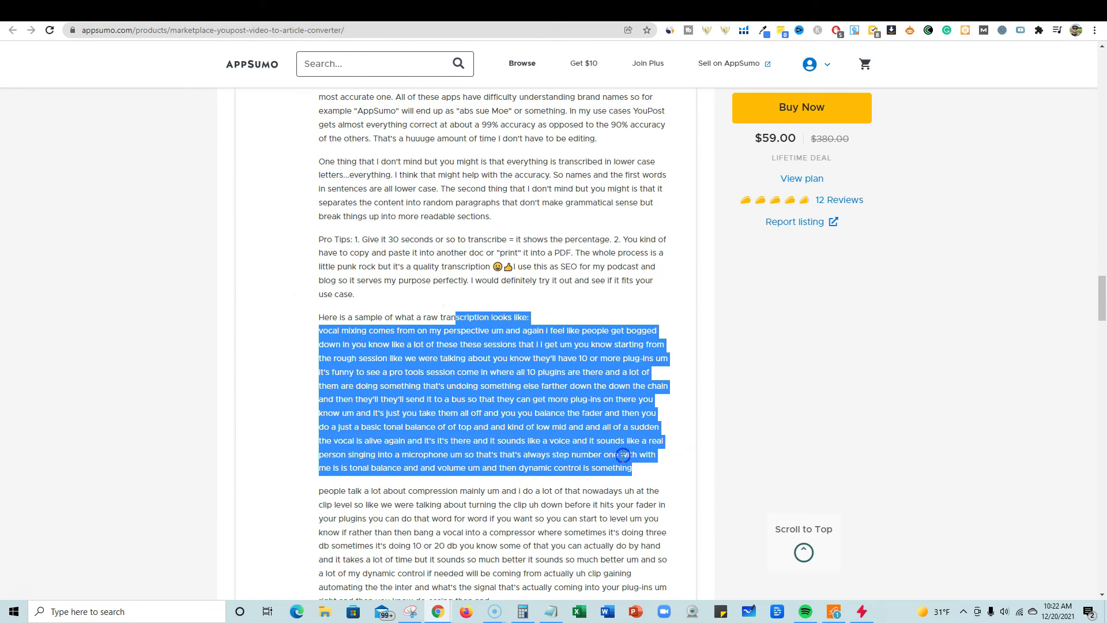
click(623, 456)
scroll(622, 456, down, 5)
scroll(623, 456, down, 5)
scroll(623, 455, down, 5)
scroll(621, 460, up, 1)
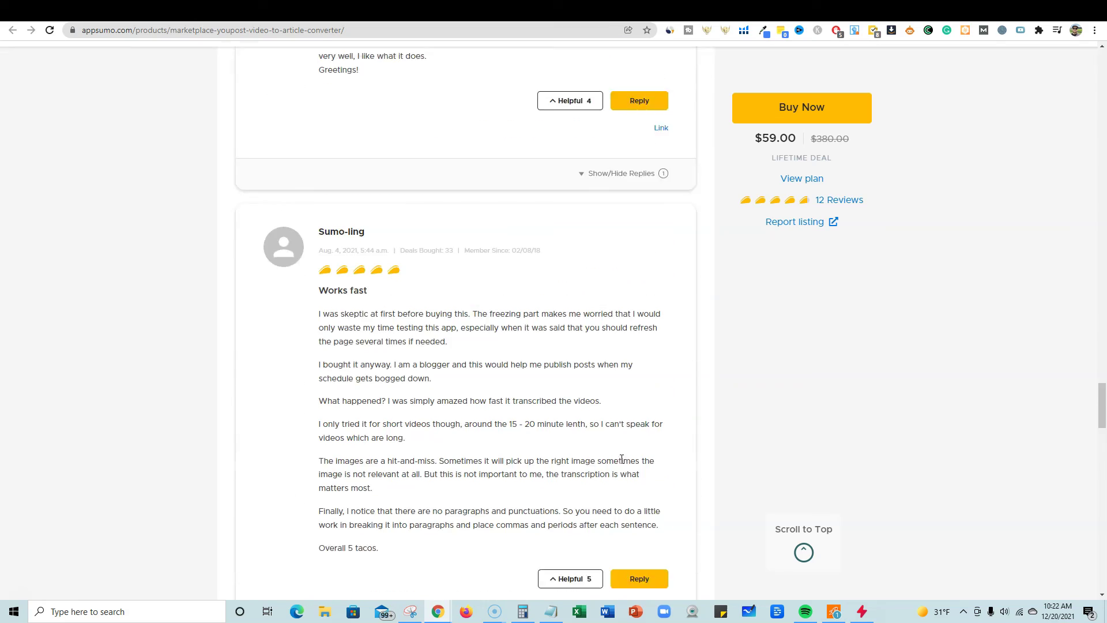
scroll(621, 459, up, 5)
scroll(621, 460, up, 5)
scroll(622, 459, up, 5)
scroll(622, 460, up, 3)
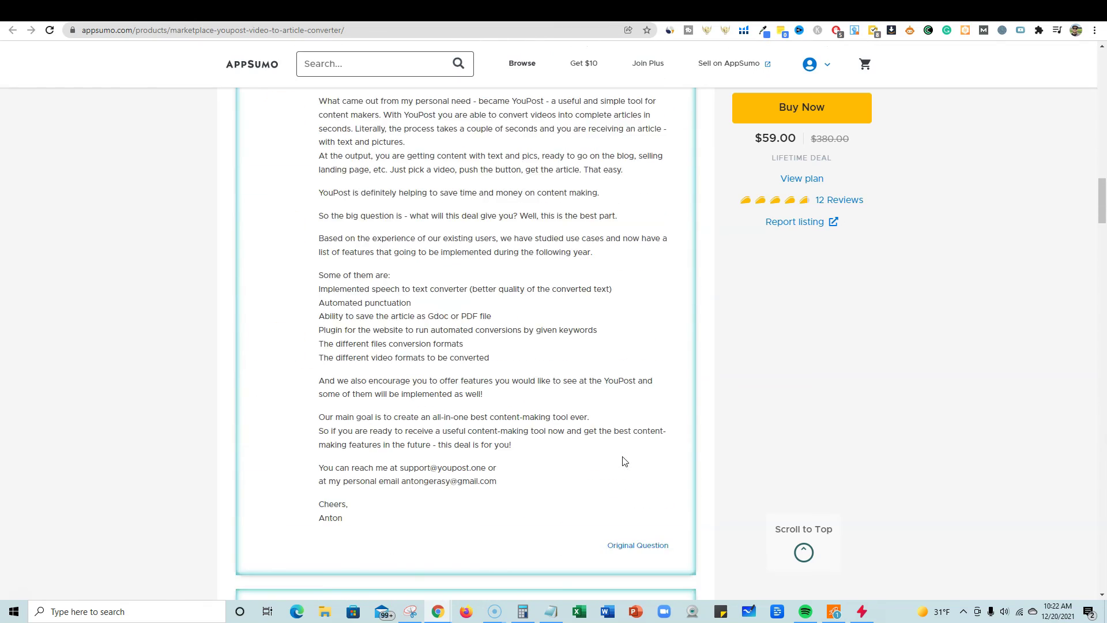
scroll(622, 461, up, 5)
scroll(620, 460, up, 5)
Return to the converted weight-loss article and briefly show its Language choices panel.
click(943, 24)
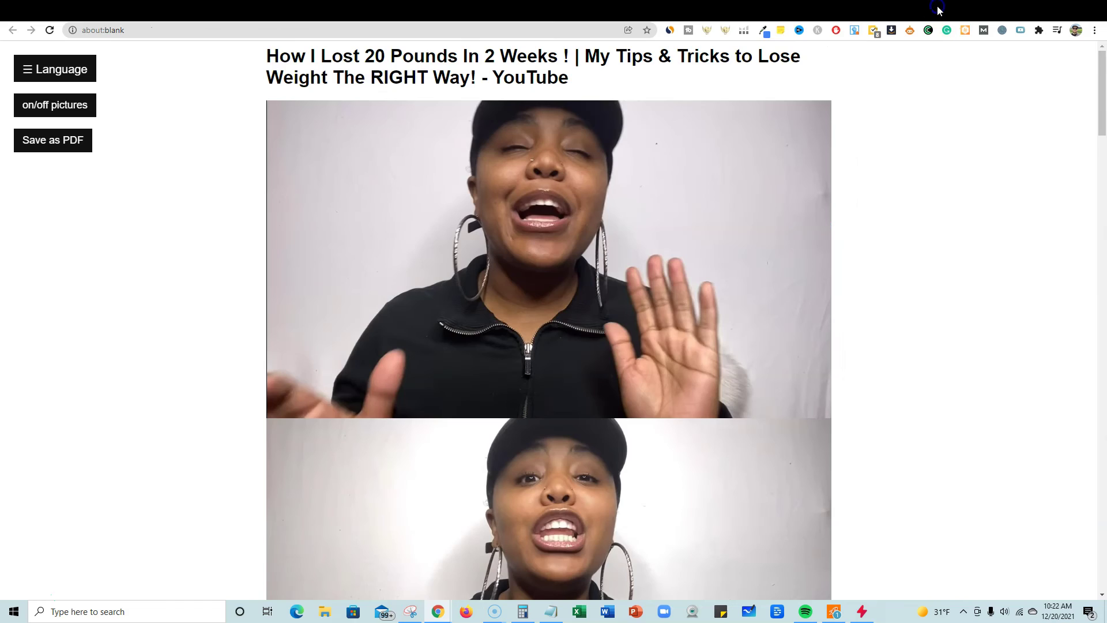
click(923, 13)
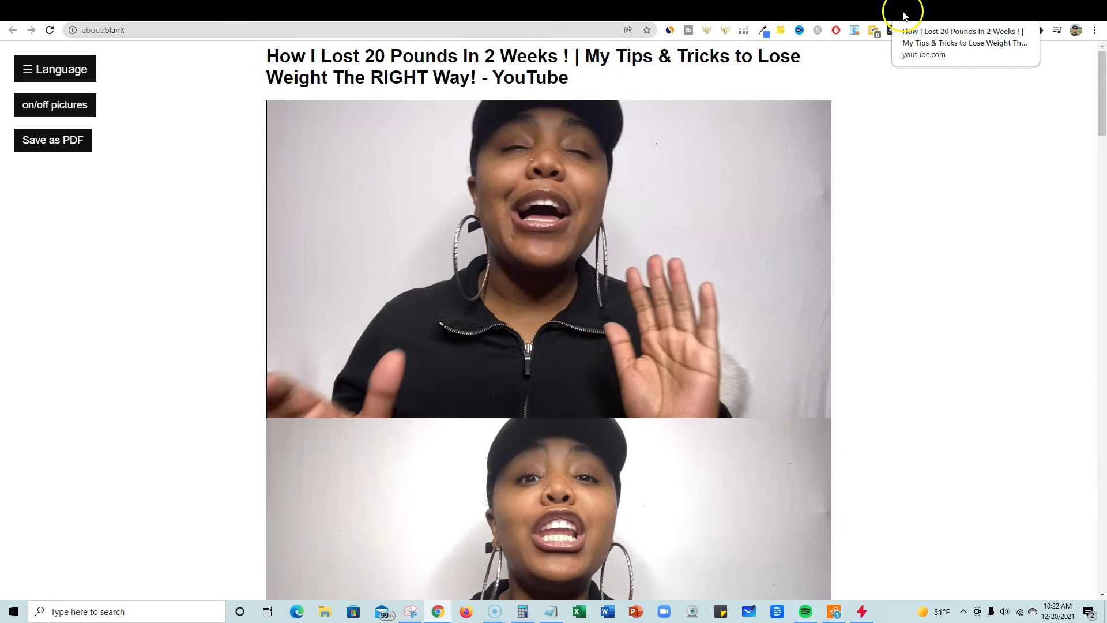
scroll(816, 408, down, 1)
scroll(807, 412, down, 3)
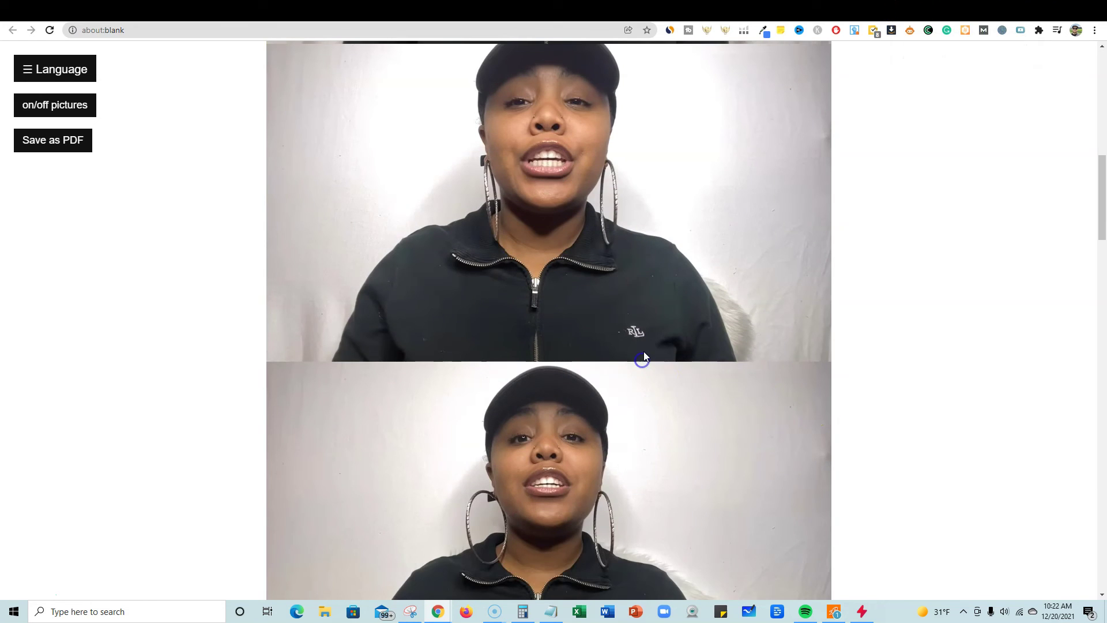
scroll(465, 210, up, 4)
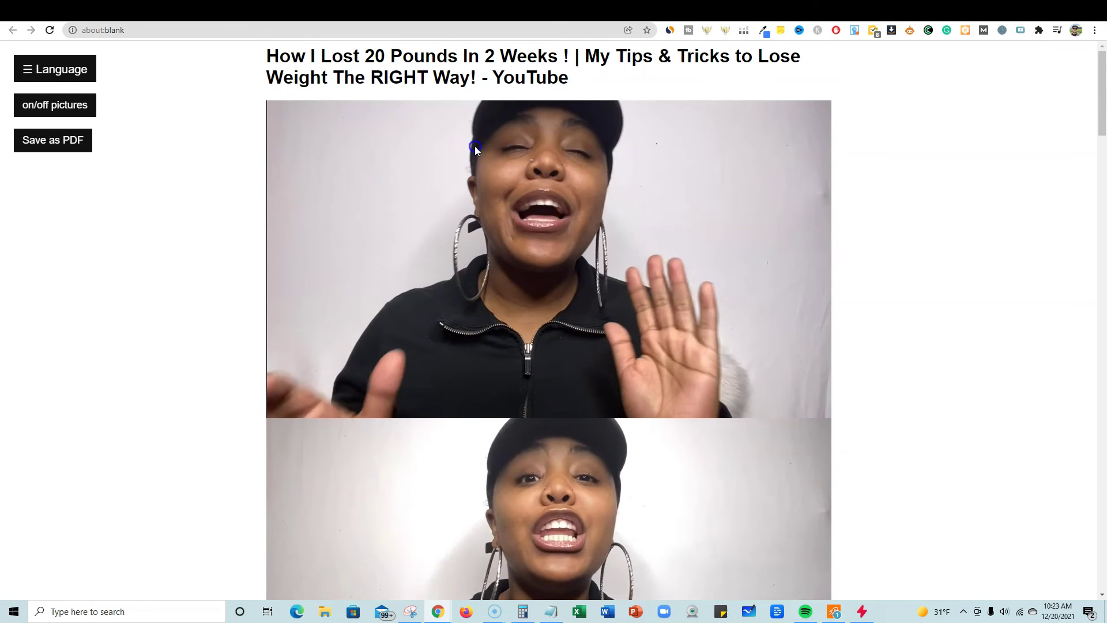
click(68, 70)
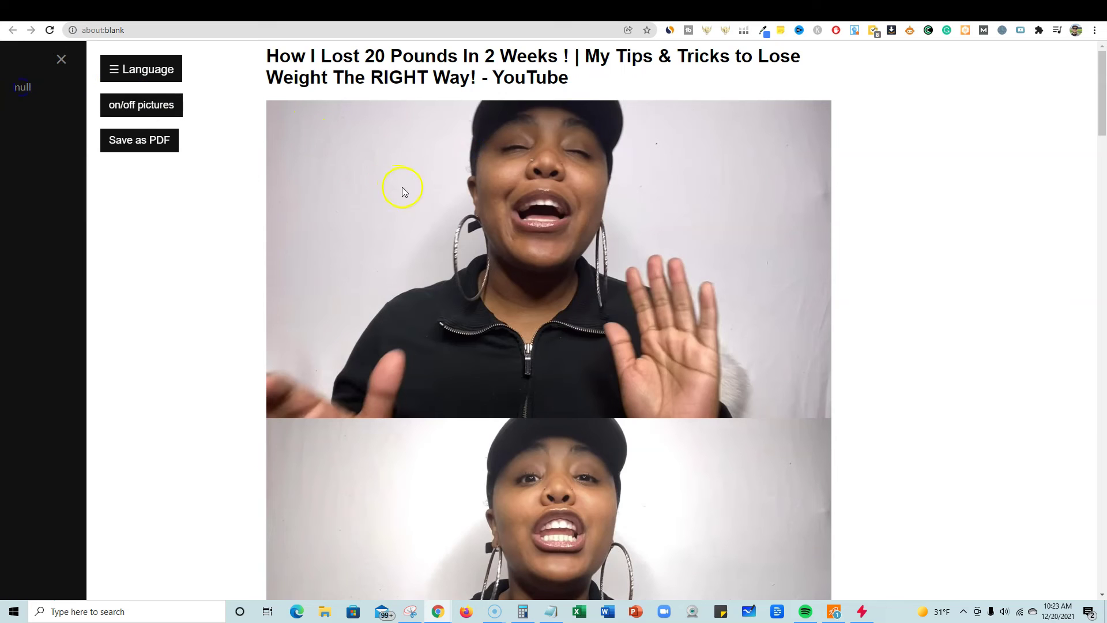
click(117, 69)
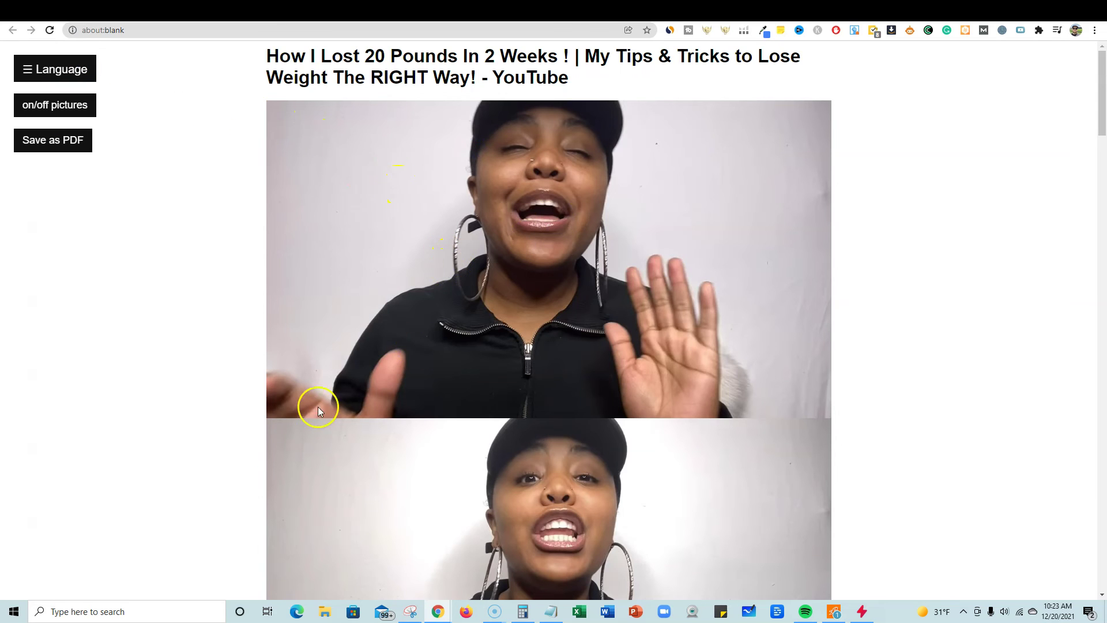
scroll(317, 410, down, 2)
scroll(346, 392, down, 1)
scroll(569, 461, down, 1)
scroll(681, 474, down, 1)
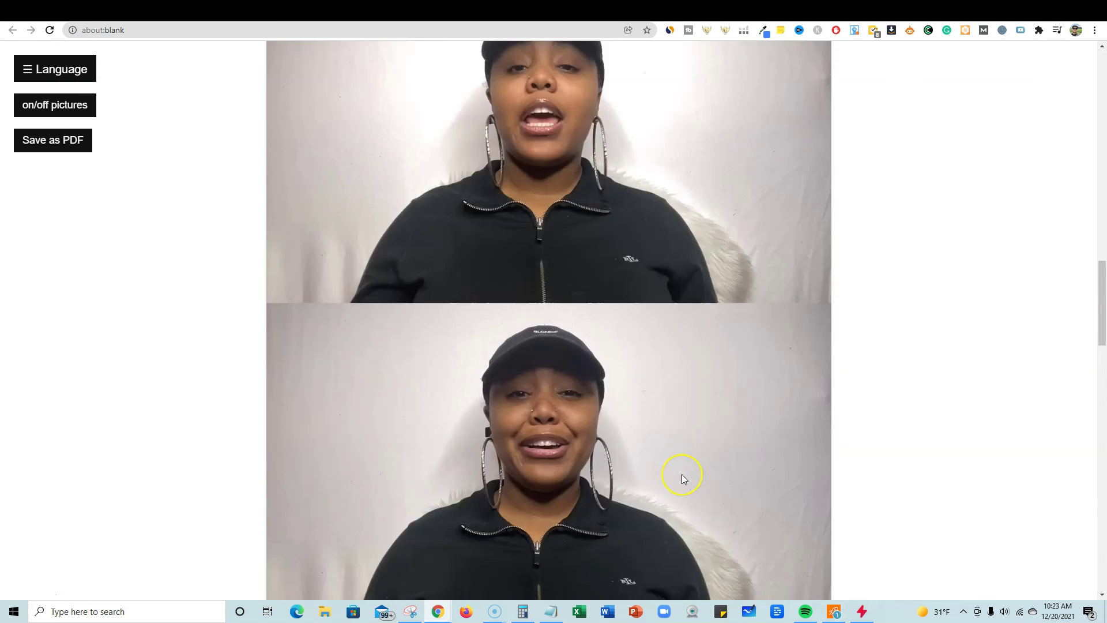
scroll(682, 474, up, 2)
scroll(682, 474, up, 2)
scroll(681, 474, up, 1)
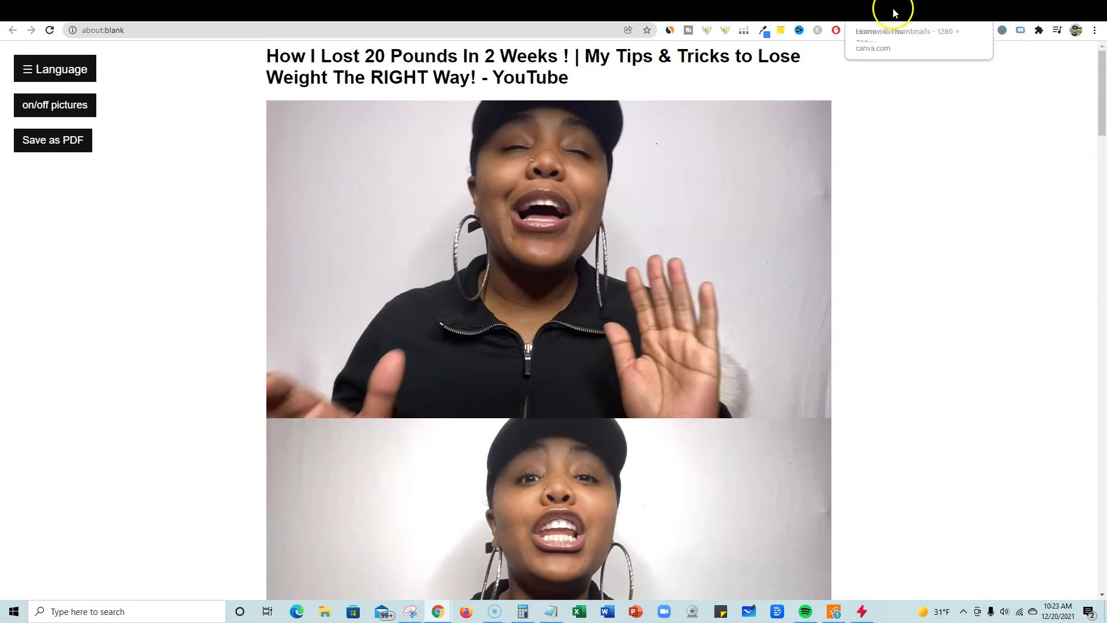
Show YouPost's pricing page and highlight the Standard plan's feature list.
click(634, 15)
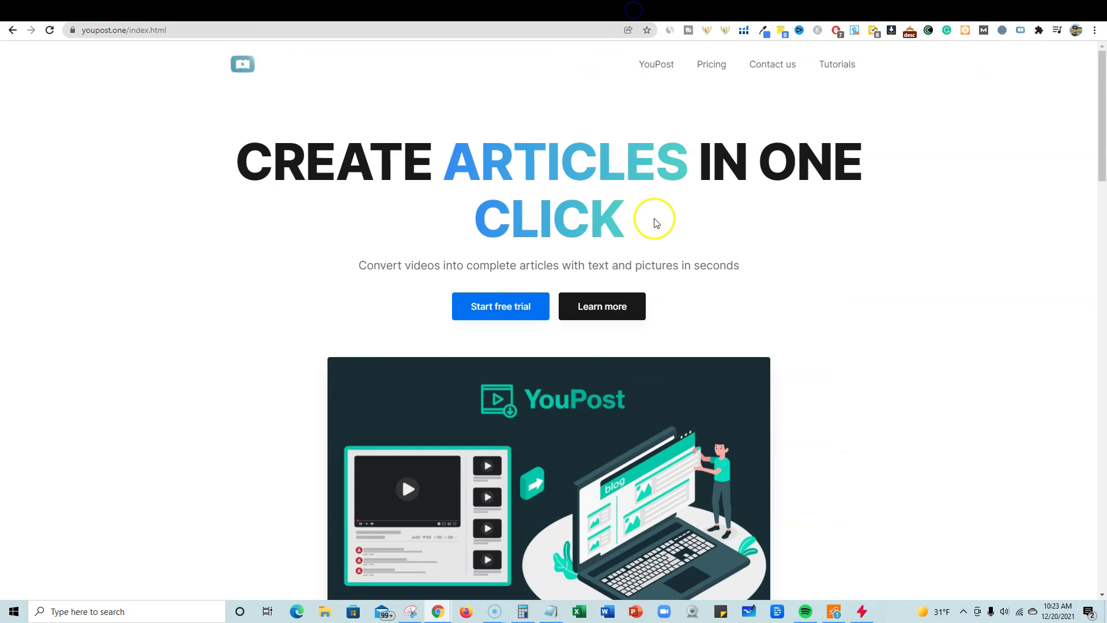
click(725, 68)
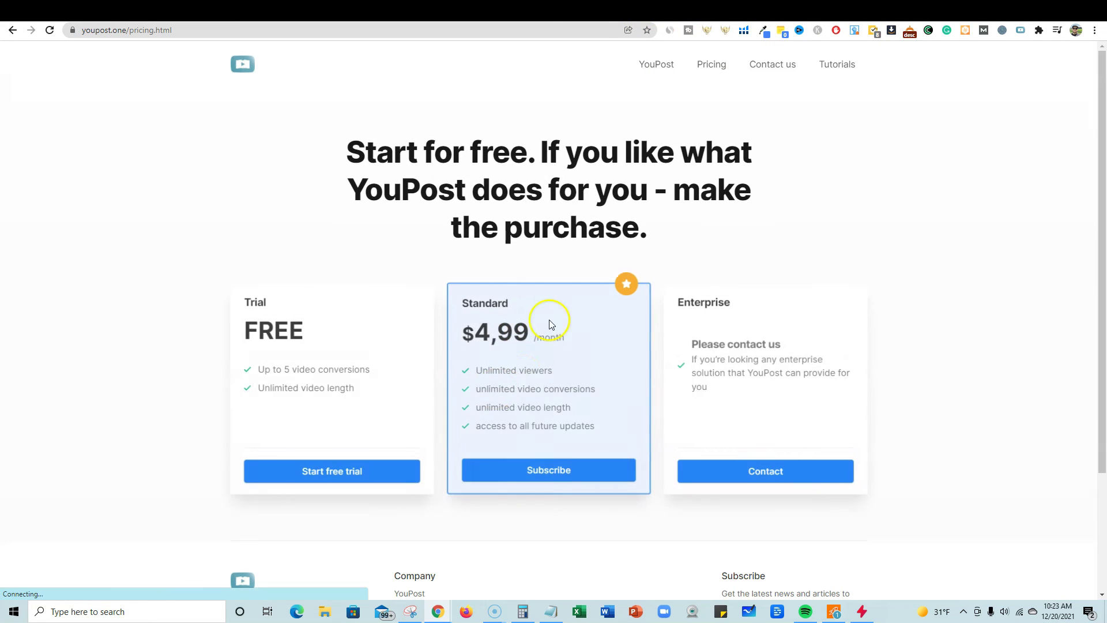
mouse_move(480, 370)
mouse_down()
mouse_move(582, 372)
mouse_move(604, 433)
mouse_up()
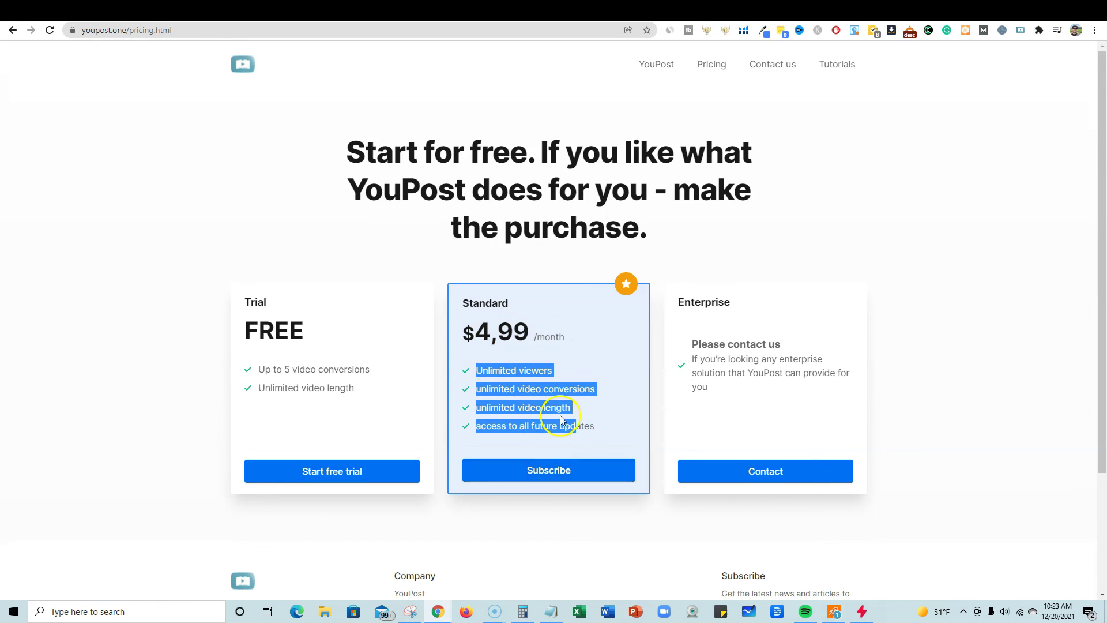
scroll(559, 432, down, 2)
scroll(559, 389, up, 2)
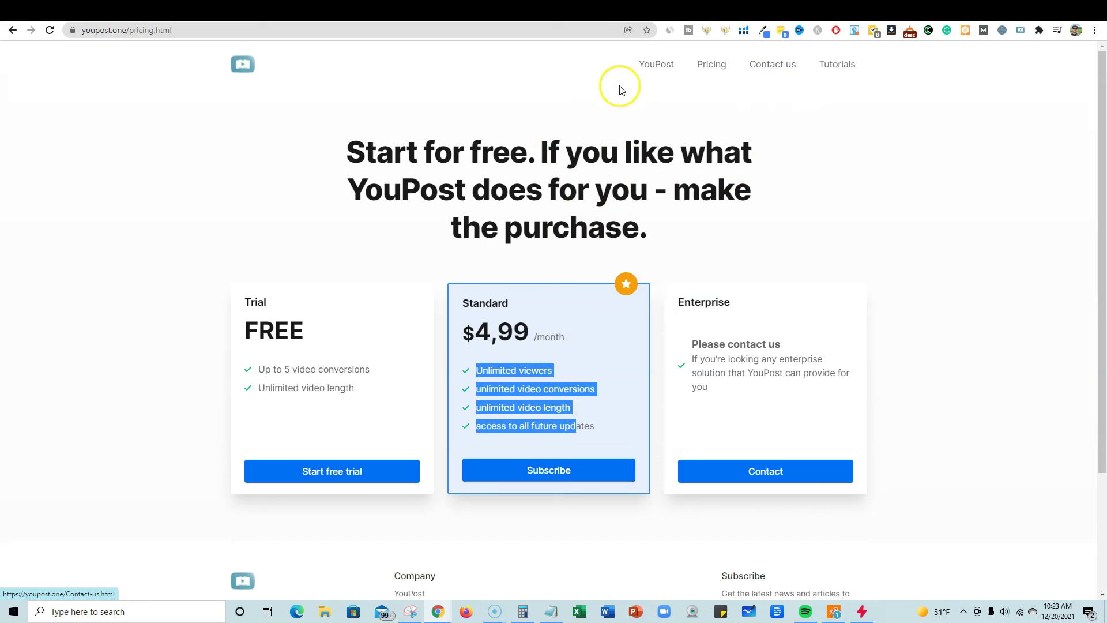
click(606, 10)
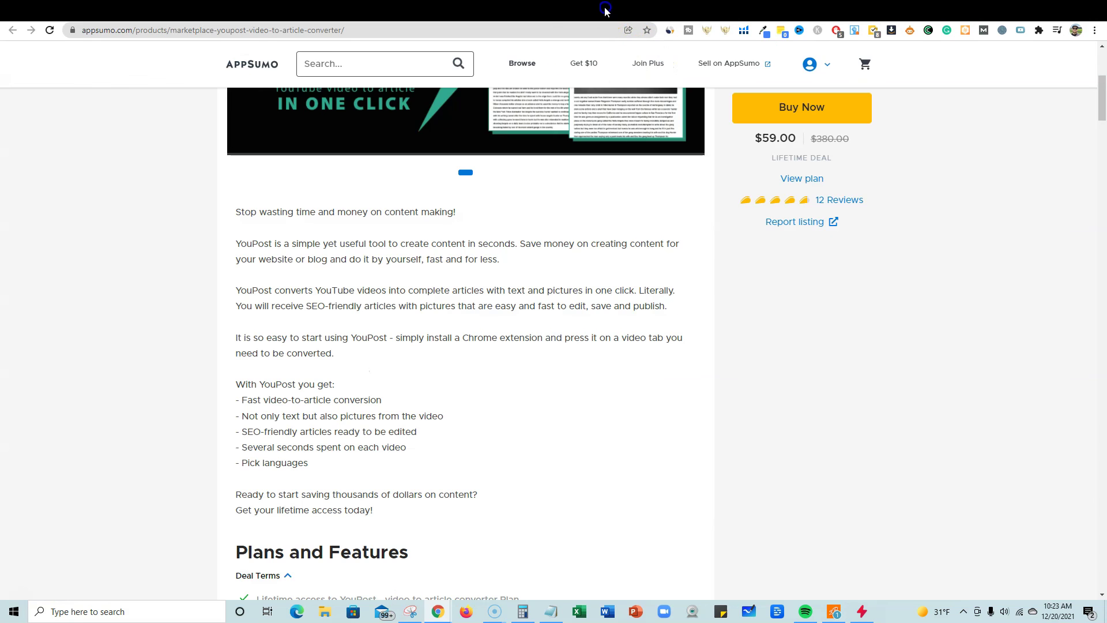
click(629, 13)
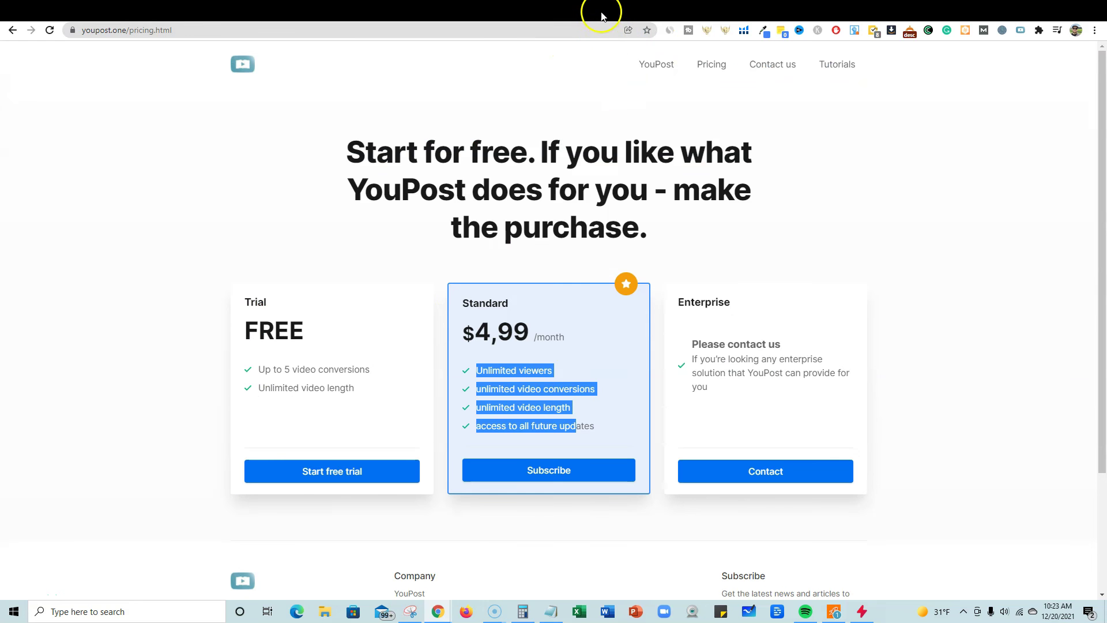
click(602, 16)
scroll(571, 325, up, 4)
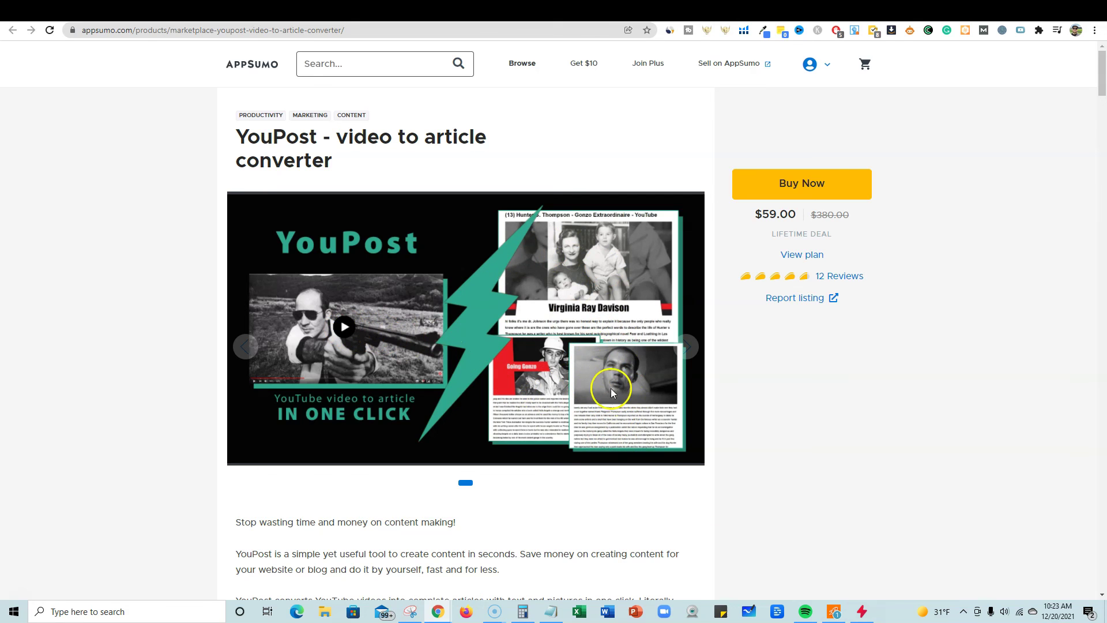
scroll(707, 422, down, 3)
scroll(708, 425, down, 3)
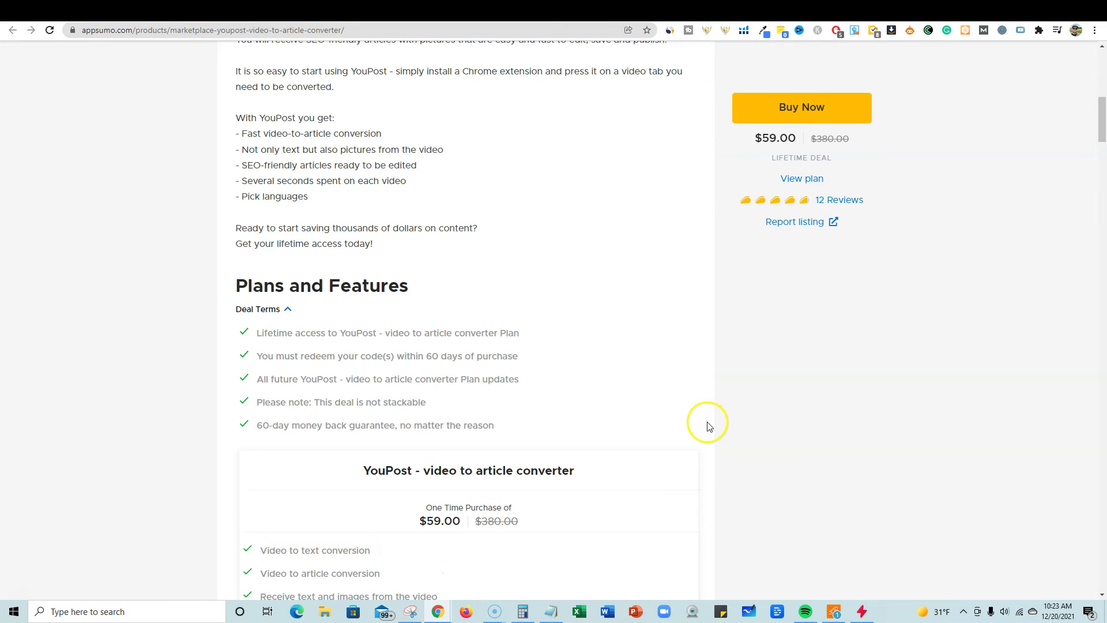
scroll(707, 428, up, 3)
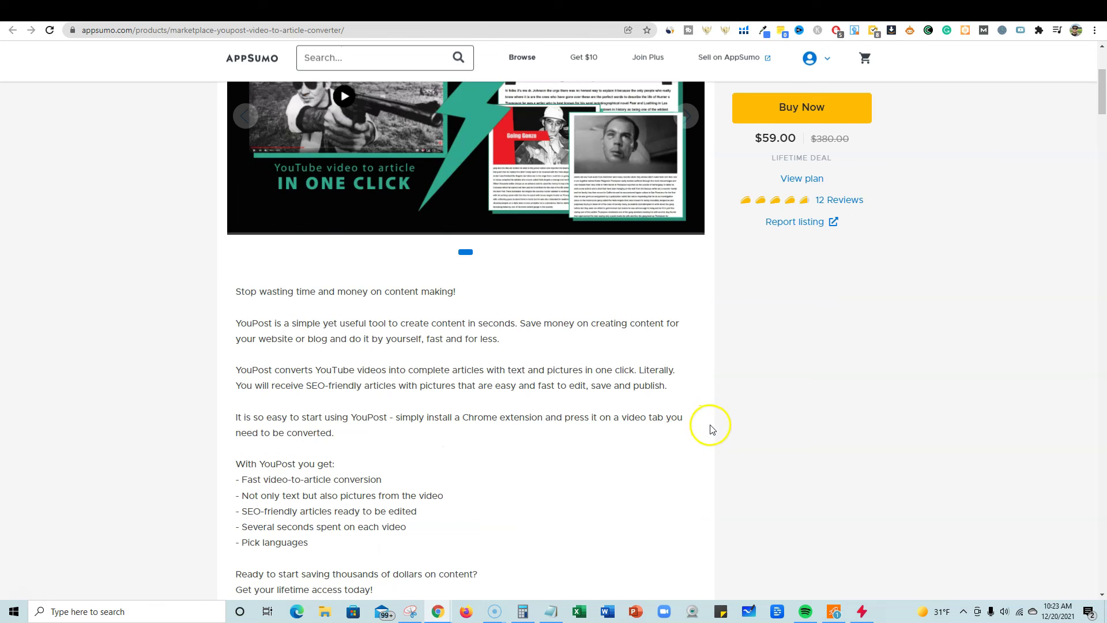
scroll(708, 430, up, 3)
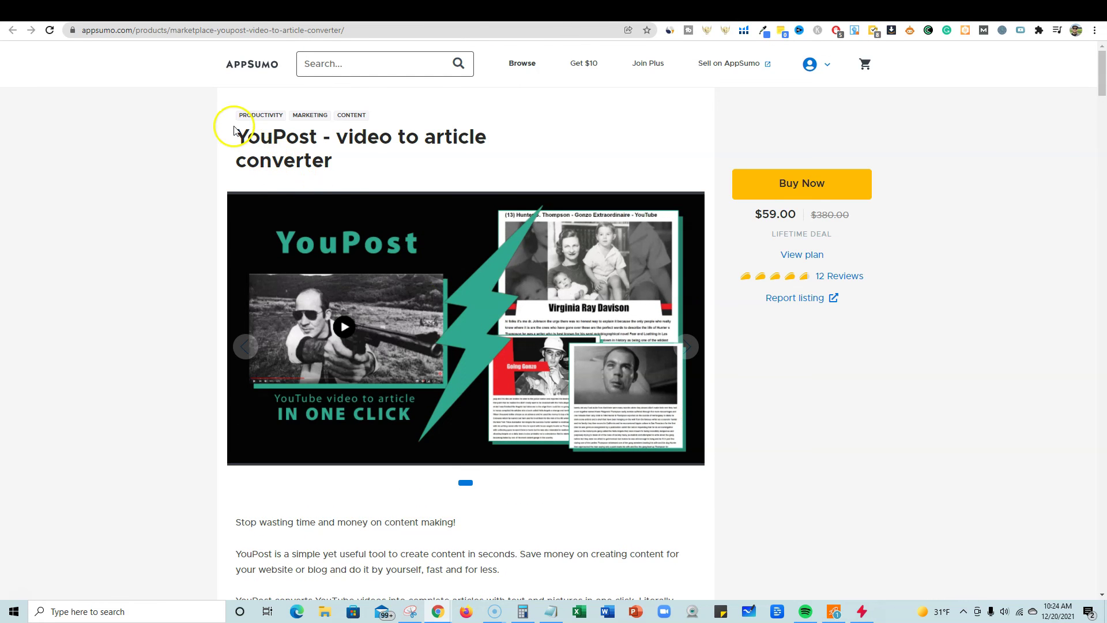